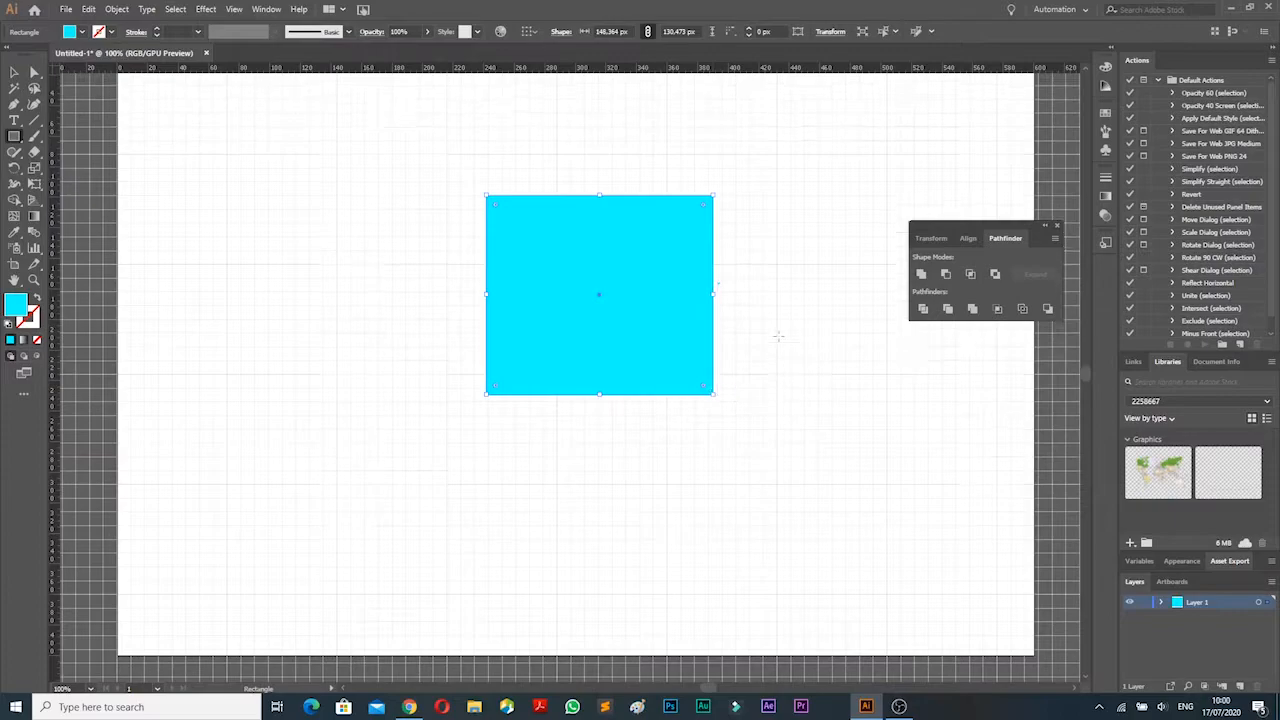
Size the cyan rectangle to about 169 by 154 px and draw four cyan circles of different sizes beside it
left_click_drag(713, 427, 744, 464)
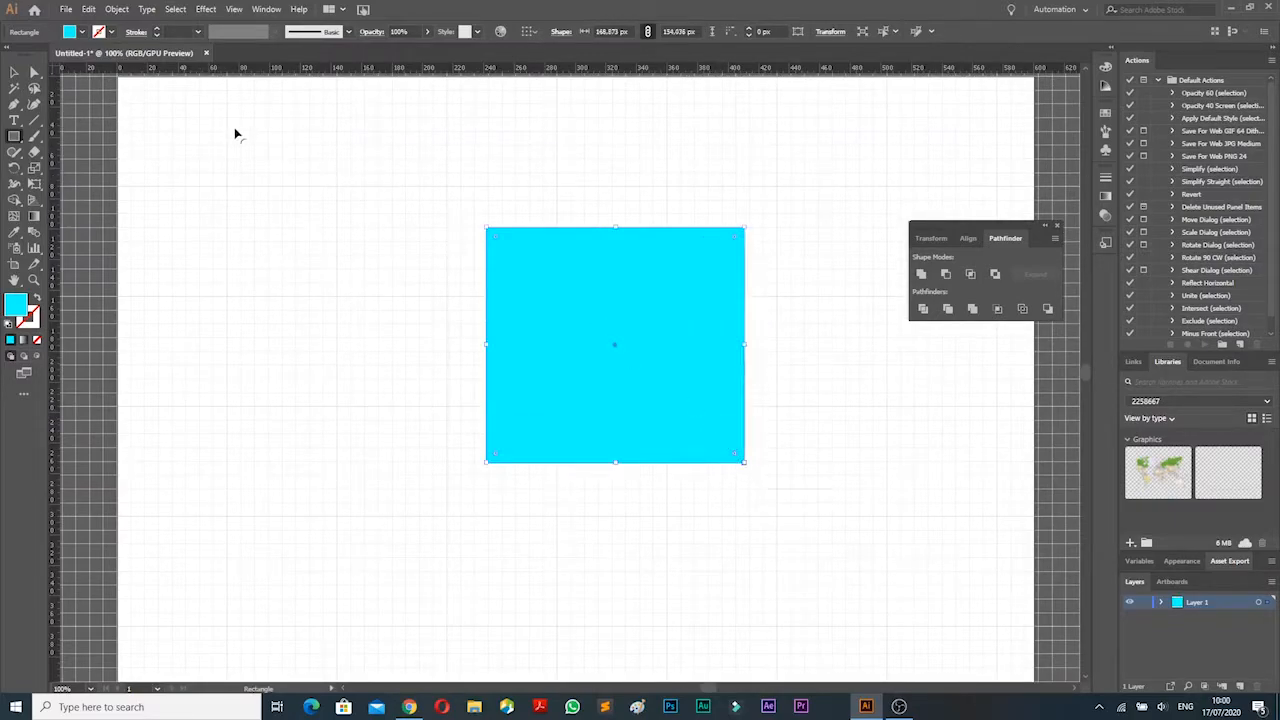
left_click(13, 138)
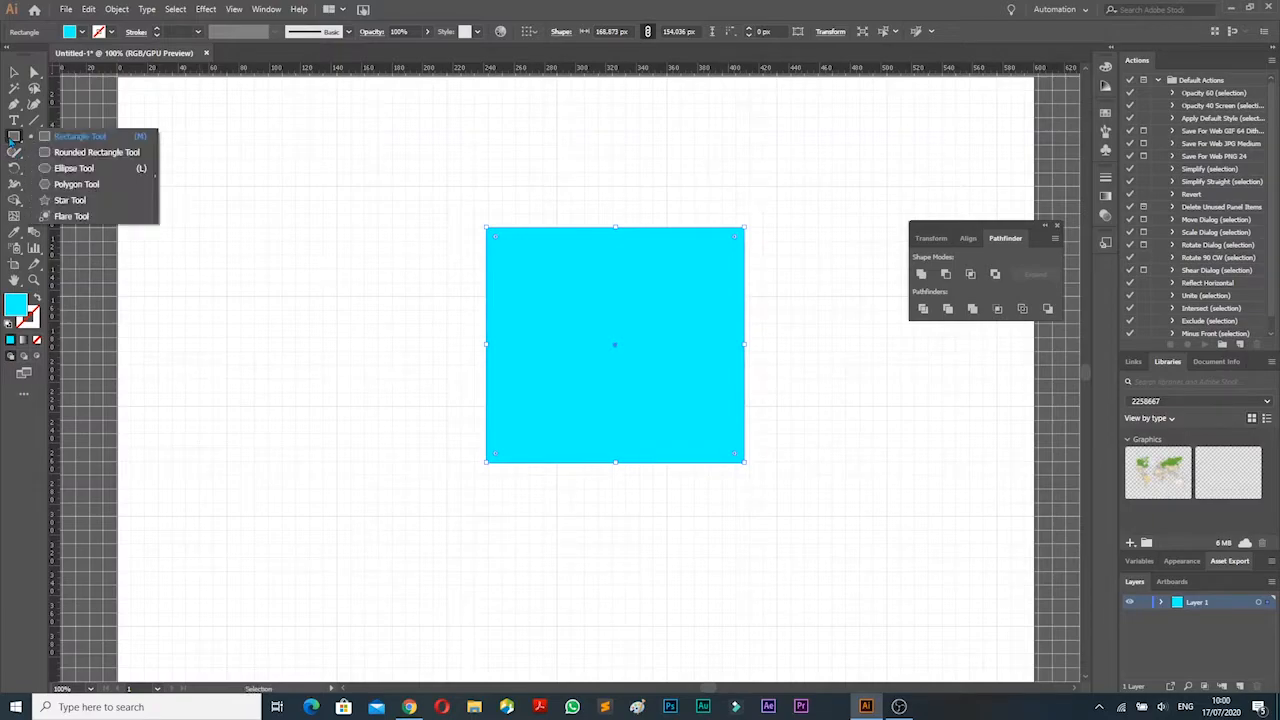
left_click(107, 168)
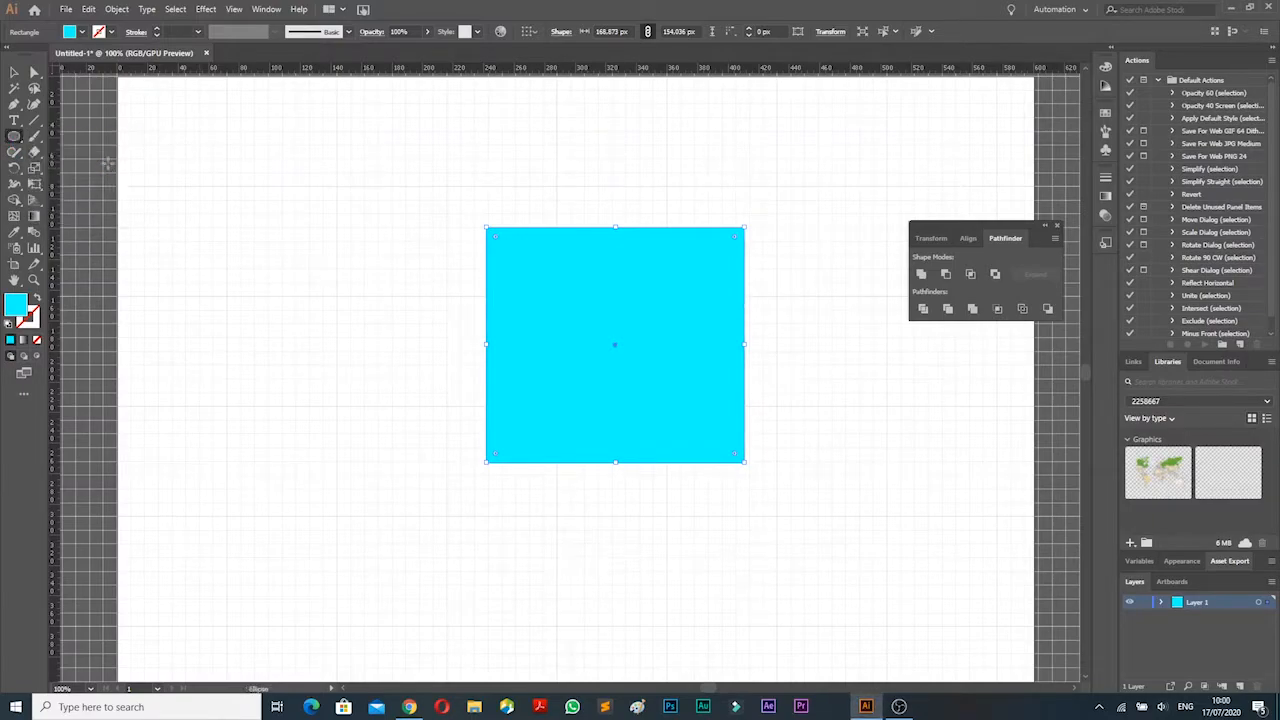
left_click_drag(211, 185, 337, 312)
left_click_drag(252, 361, 320, 465)
left_click_drag(157, 368, 212, 486)
left_click_drag(350, 161, 457, 266)
Move the four circles onto the rectangle's upper edge so they overlap in a puffy row
left_click(14, 72)
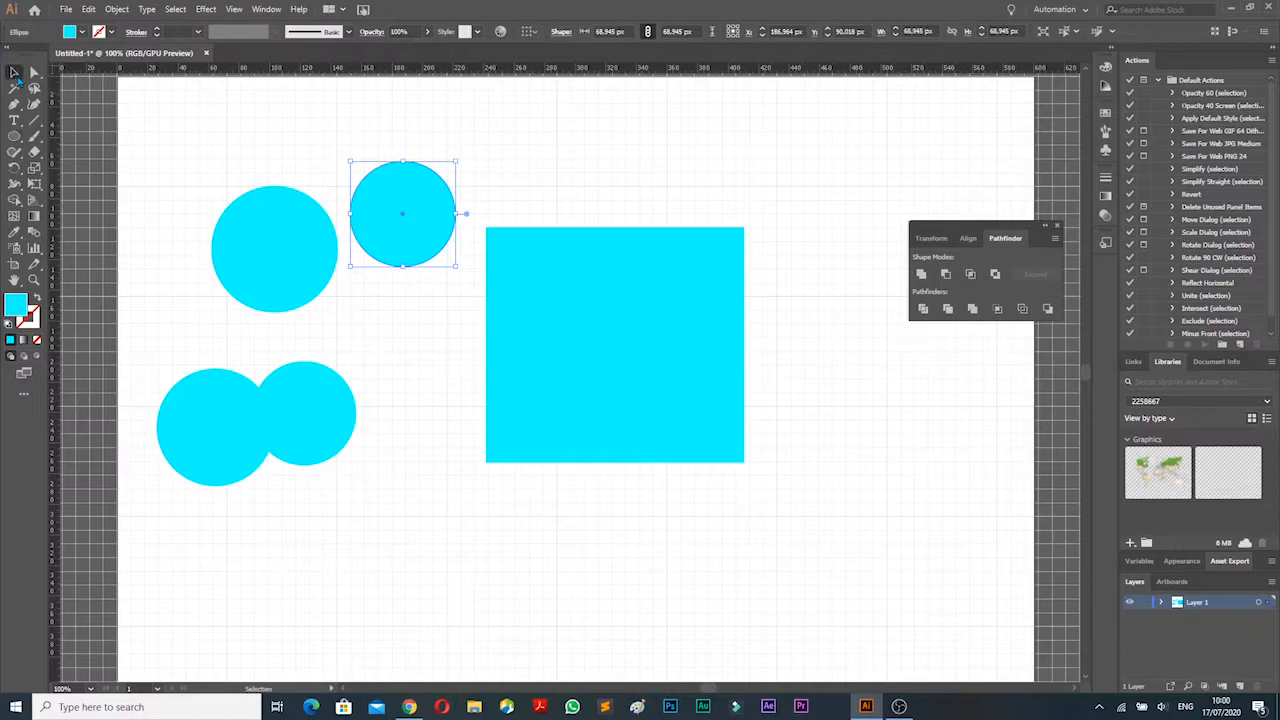
left_click_drag(392, 188, 447, 213)
left_click_drag(276, 255, 556, 205)
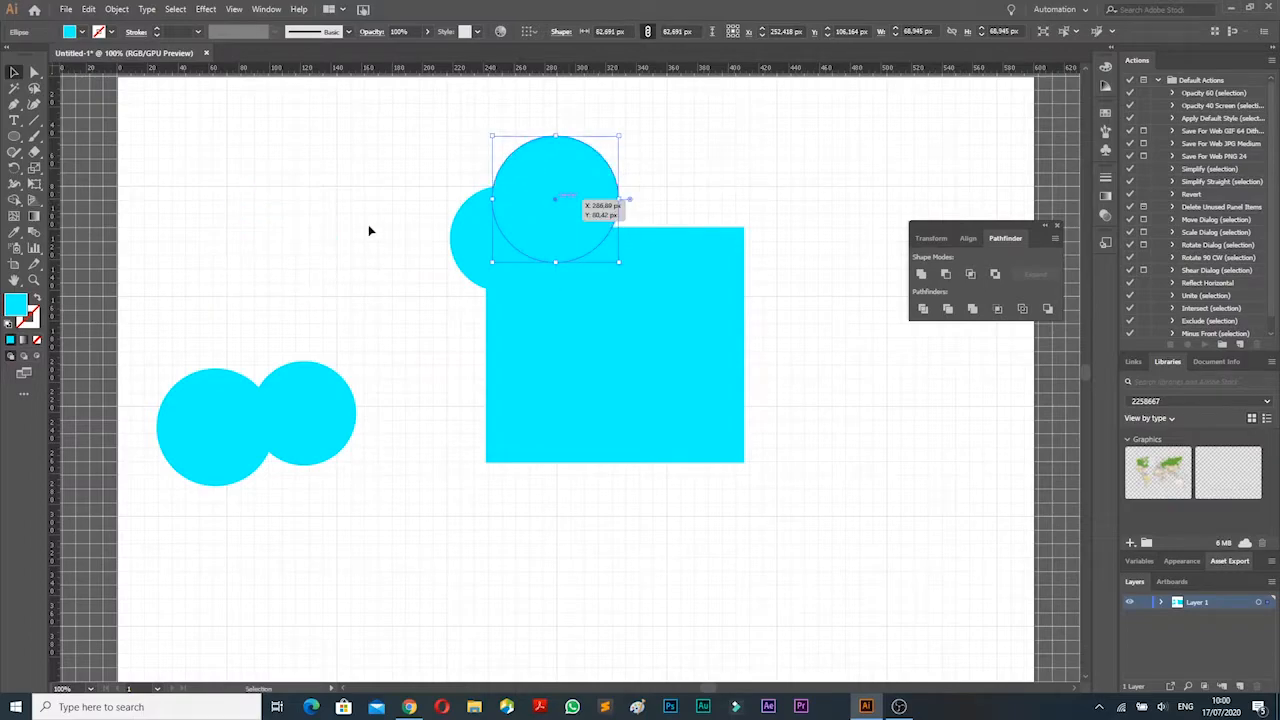
left_click_drag(299, 394, 621, 176)
left_click_drag(218, 420, 710, 201)
Duplicate the rightmost and leftmost circles and place the copies overlapping farther out at both ends of the row
scroll(457, 246, "down", 3)
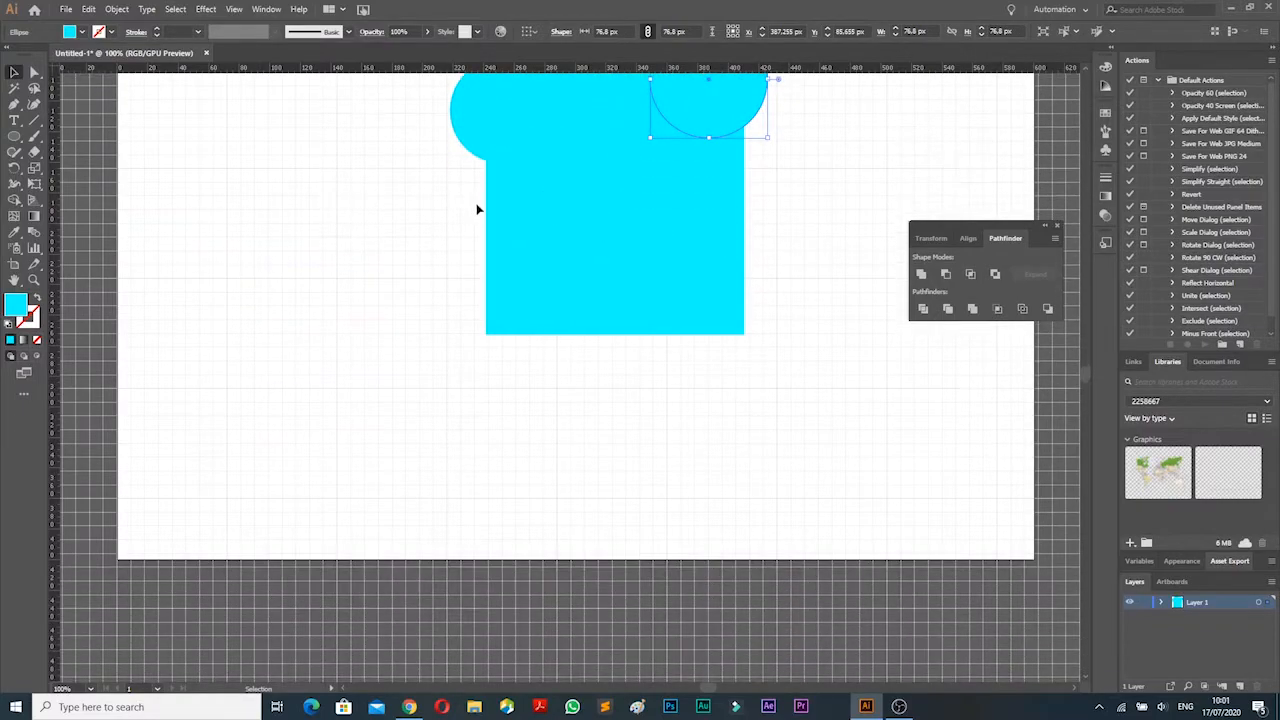
scroll(477, 206, "up", 2)
key("ctrl+v")
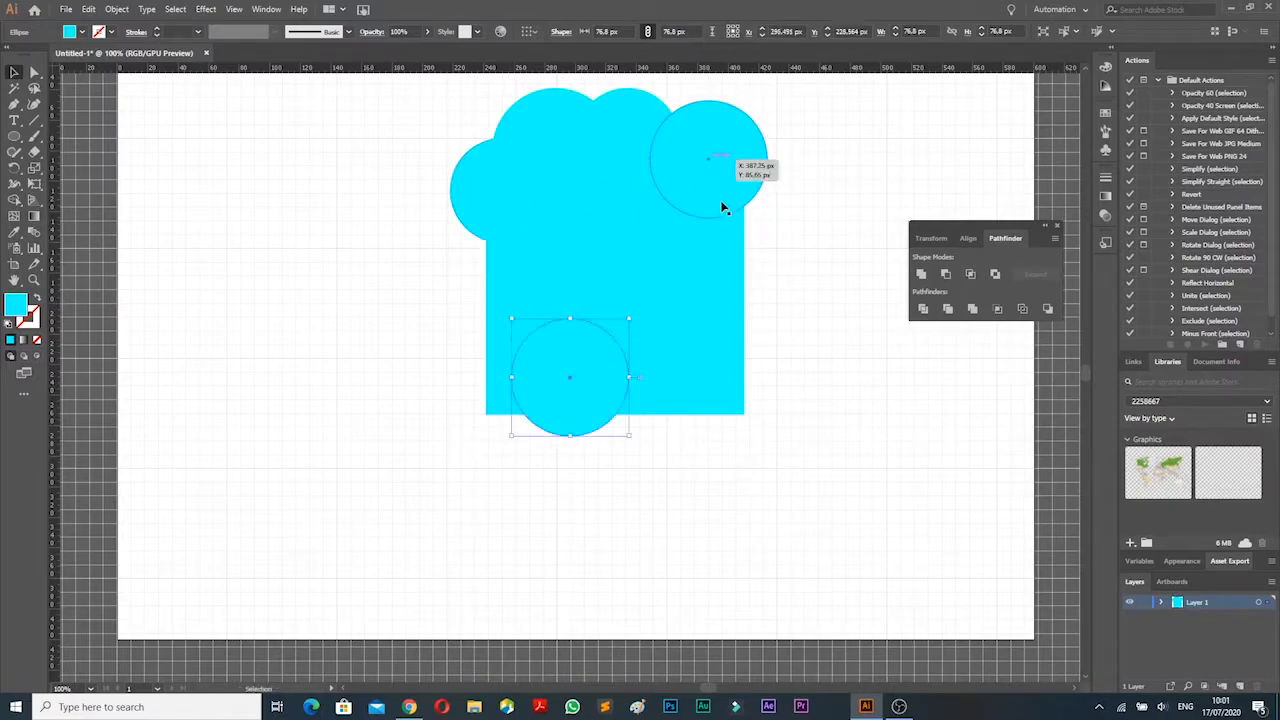
left_click_drag(603, 363, 782, 180)
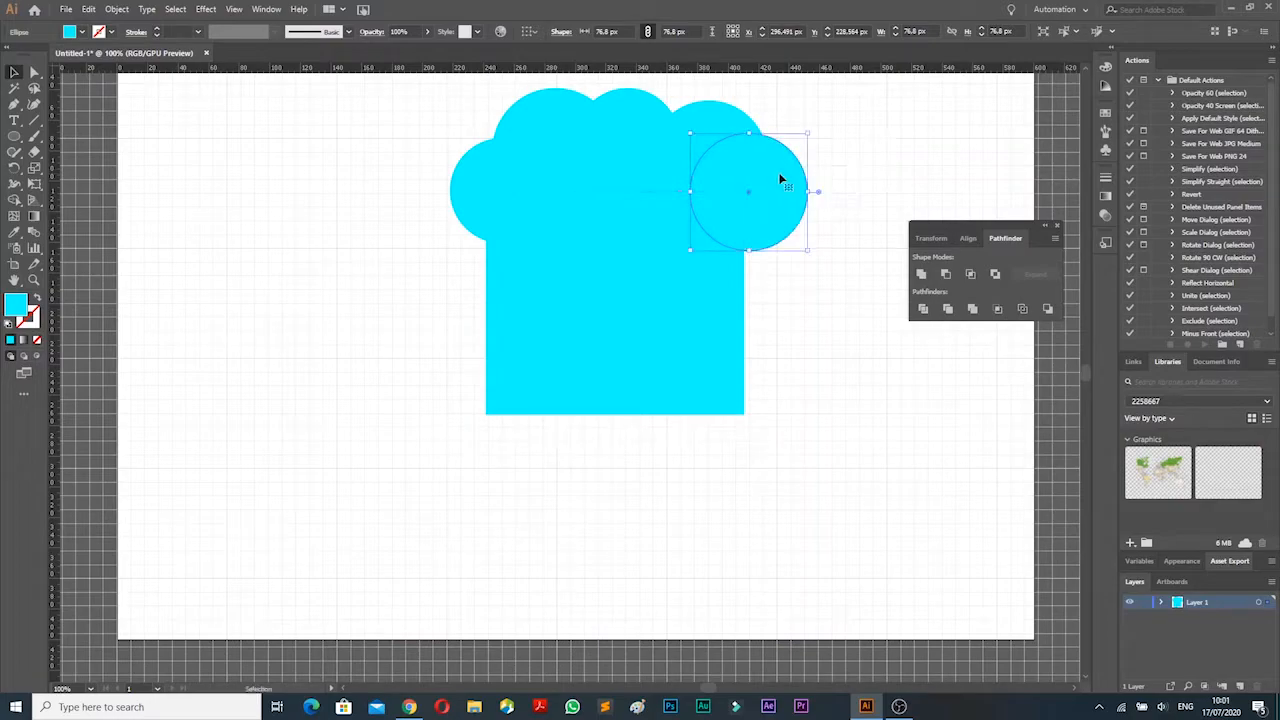
left_click(486, 211)
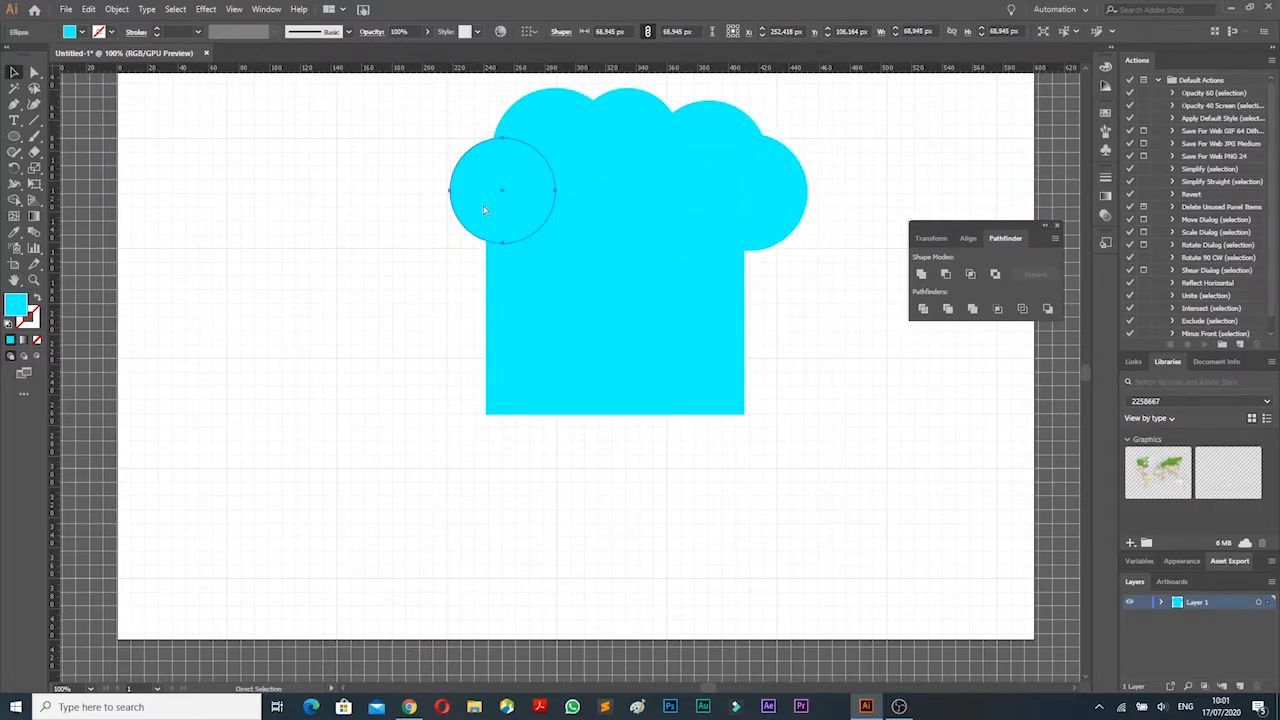
key("ctrl+v")
left_click_drag(570, 345, 466, 180)
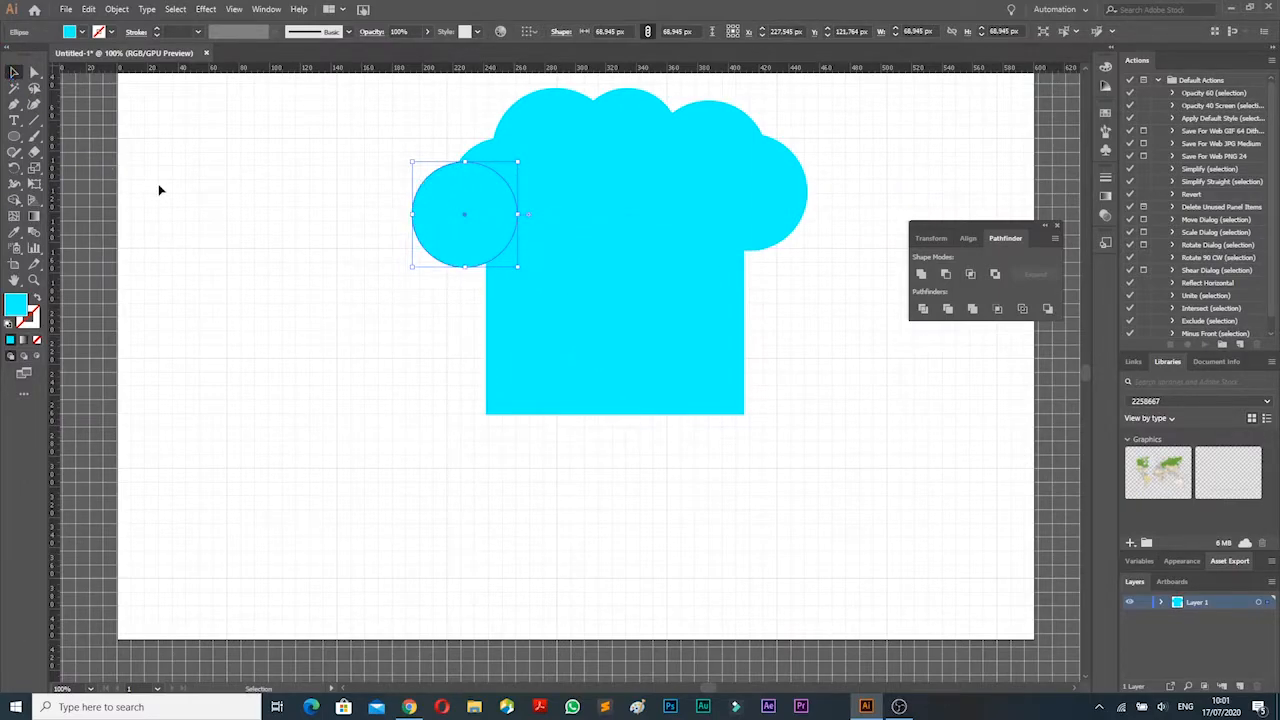
Merge all the circles and the rectangle into one chef's hat silhouette with the Shape Builder tool
key("ctrl+a")
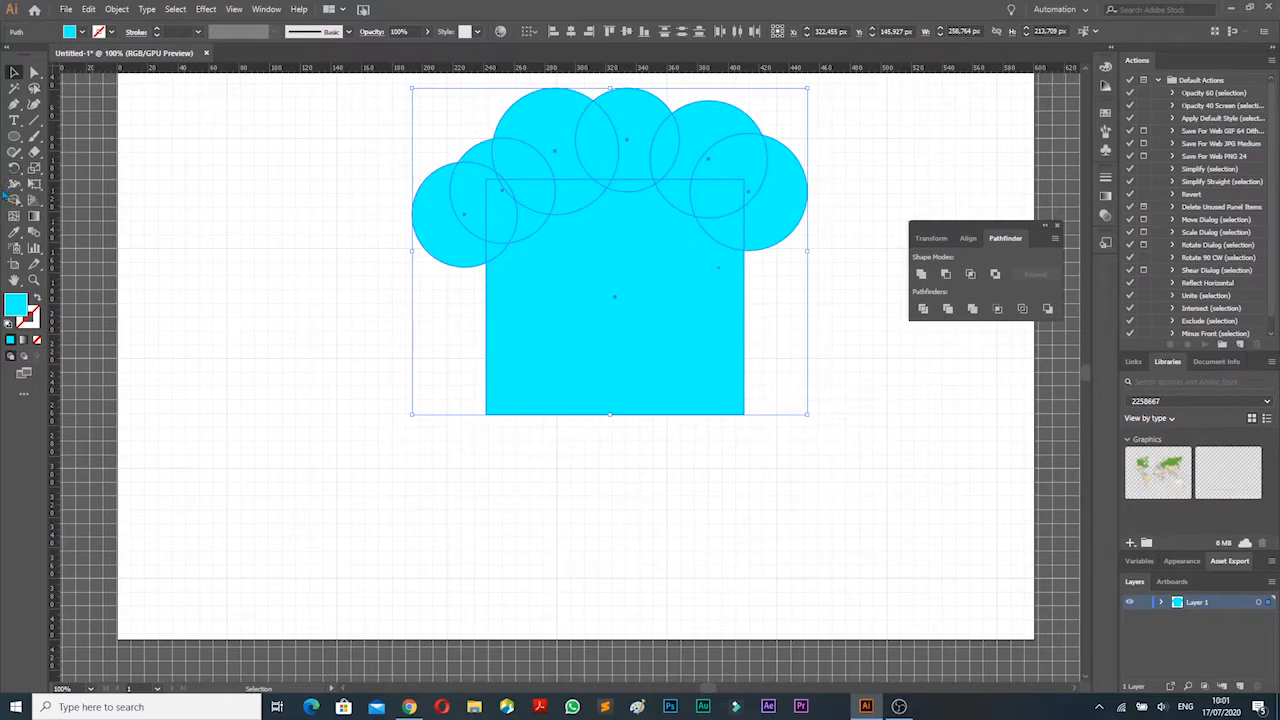
left_click(14, 199)
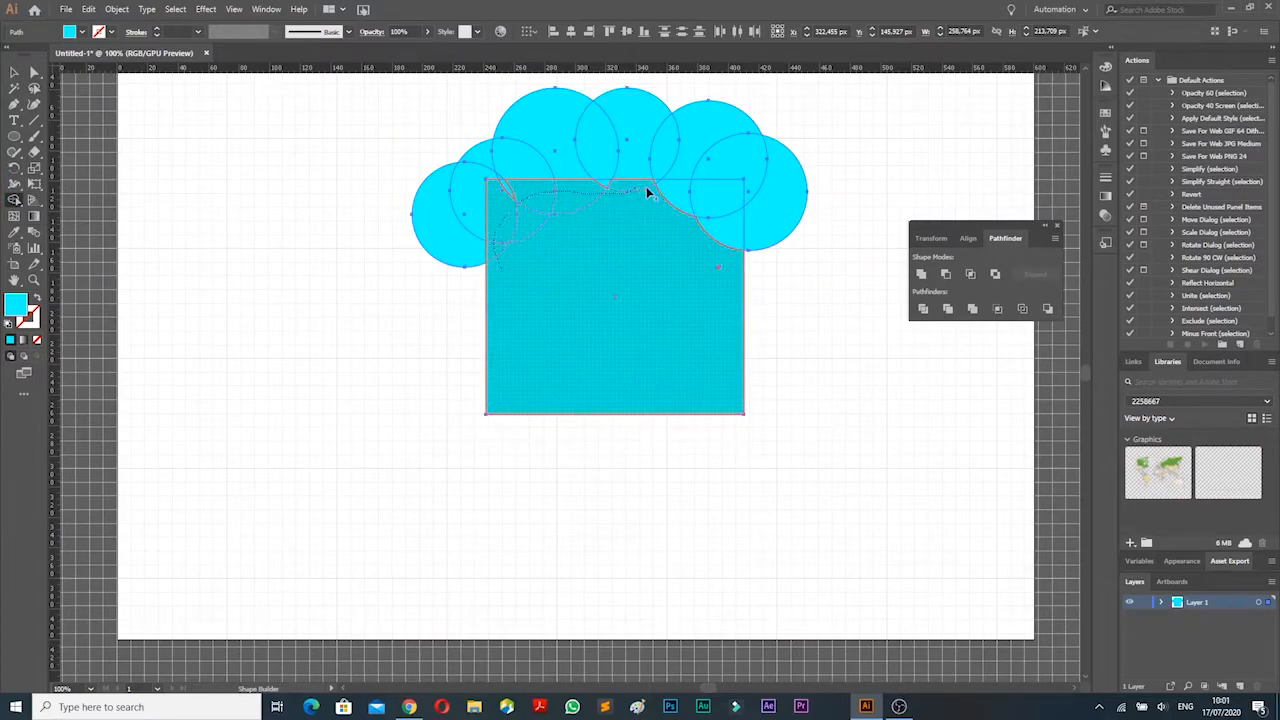
mouse_move(716, 275)
left_mouse_down()
mouse_move(678, 291)
mouse_move(703, 263)
left_mouse_up()
left_click(718, 265)
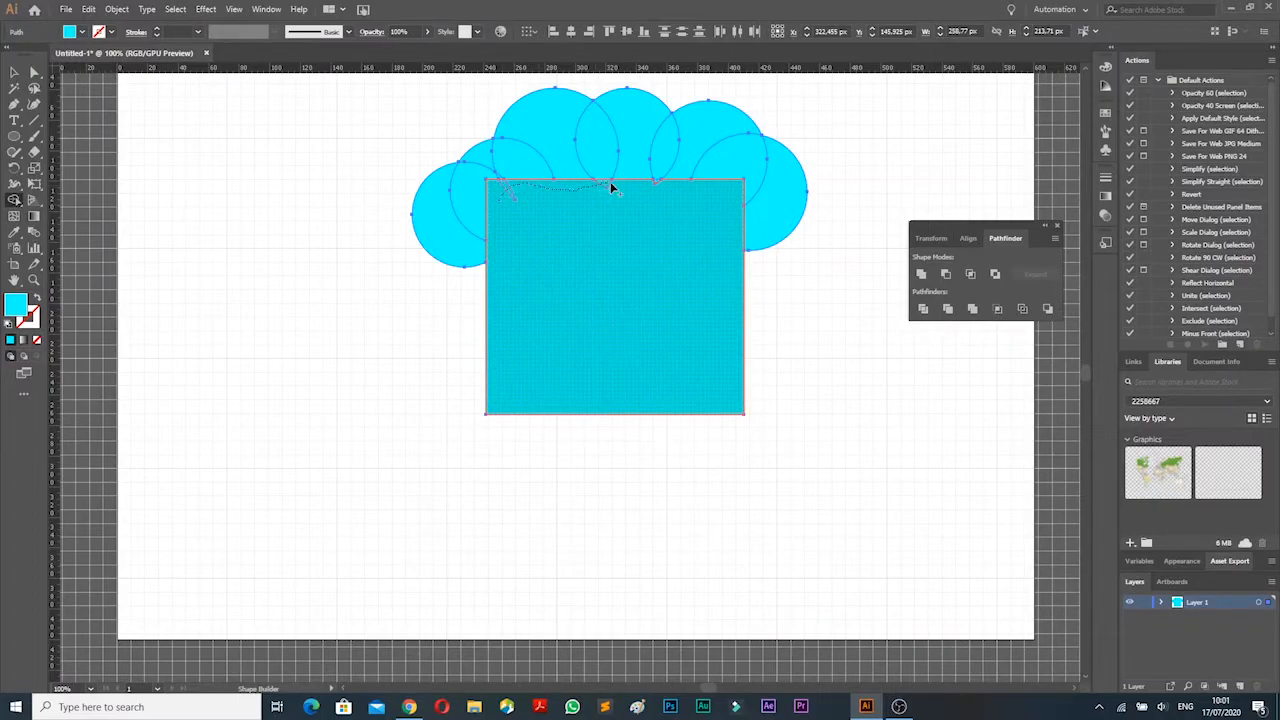
left_click_drag(612, 187, 620, 189)
mouse_move(440, 251)
left_mouse_down()
mouse_move(463, 209)
mouse_move(530, 168)
mouse_move(603, 157)
mouse_move(742, 178)
mouse_move(774, 203)
left_mouse_up()
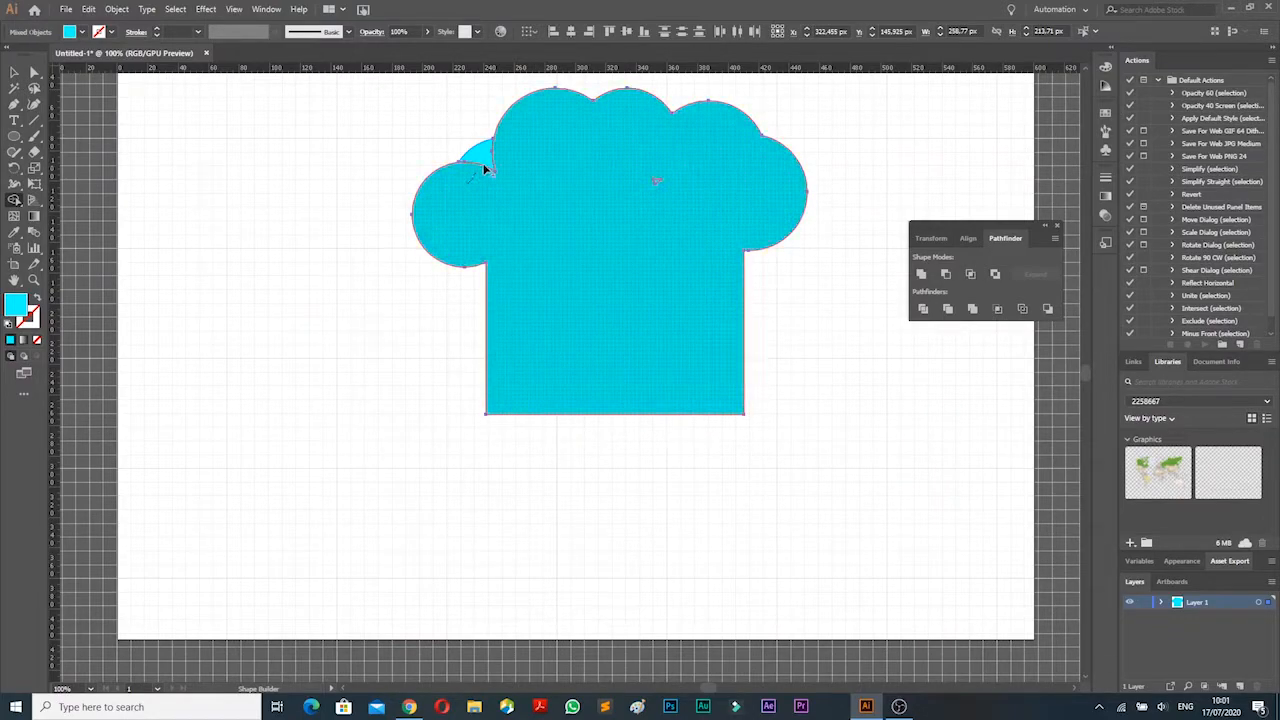
left_click_drag(500, 148, 505, 150)
left_click_drag(642, 182, 664, 175)
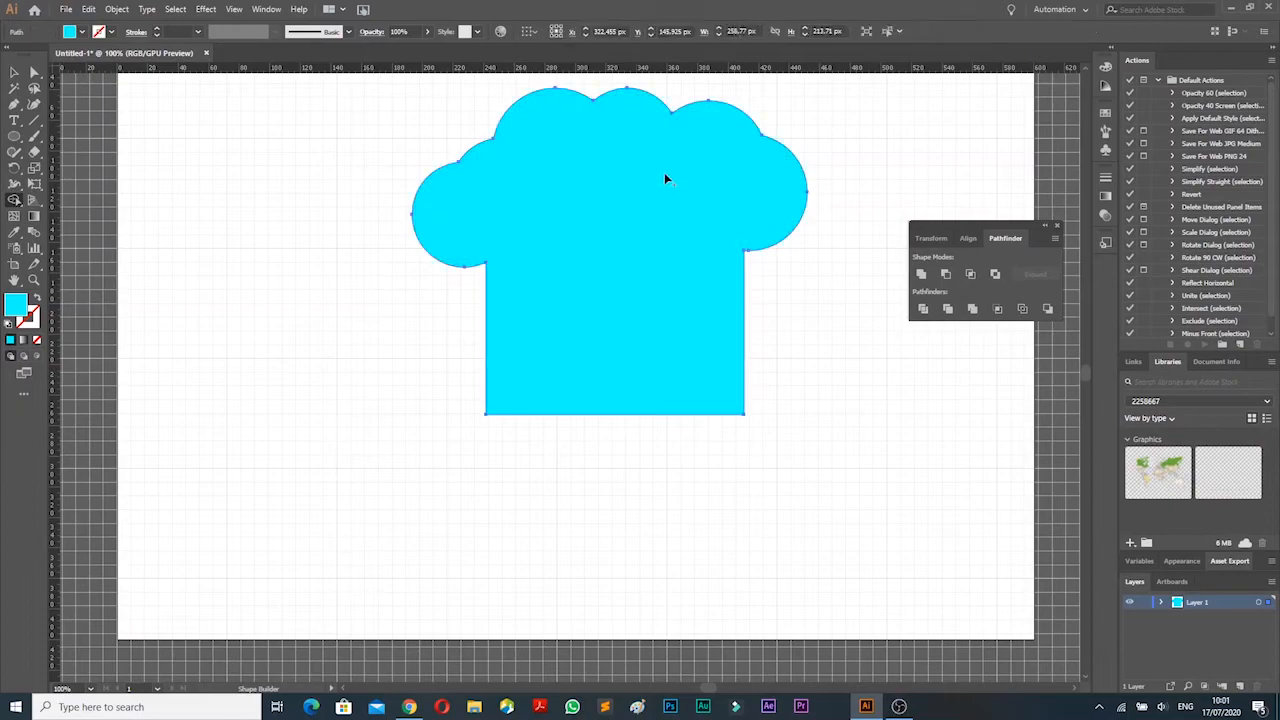
left_click(14, 72)
left_click(292, 263)
left_click(505, 170)
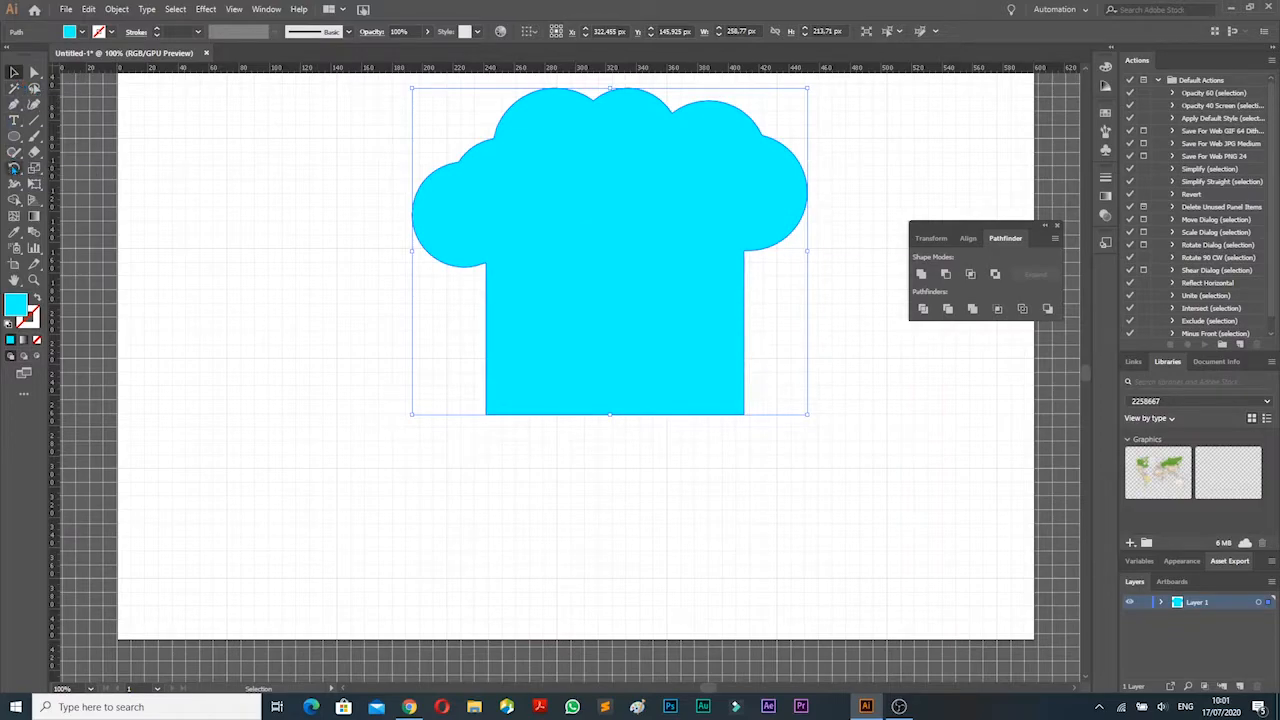
Draw a circle about 97 px in diameter and place it centred in the hat's lower rectangular part
left_click(14, 138)
left_click_drag(188, 201, 331, 350)
left_click(14, 72)
left_click_drag(249, 268, 599, 318)
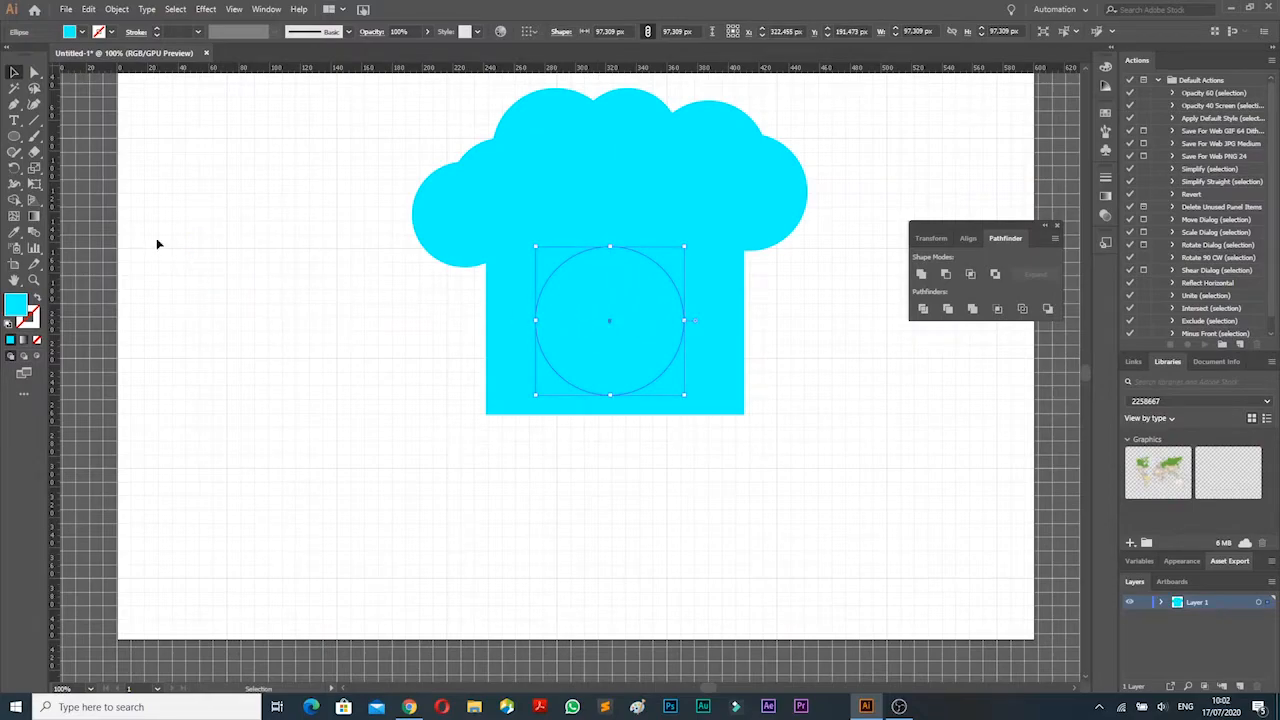
Stretch the hat shape slightly wider and taller, and shift the small circle down to recentre it
left_click(512, 413)
left_click_drag(740, 416, 817, 456)
left_click_drag(609, 355, 604, 387)
left_click(268, 364)
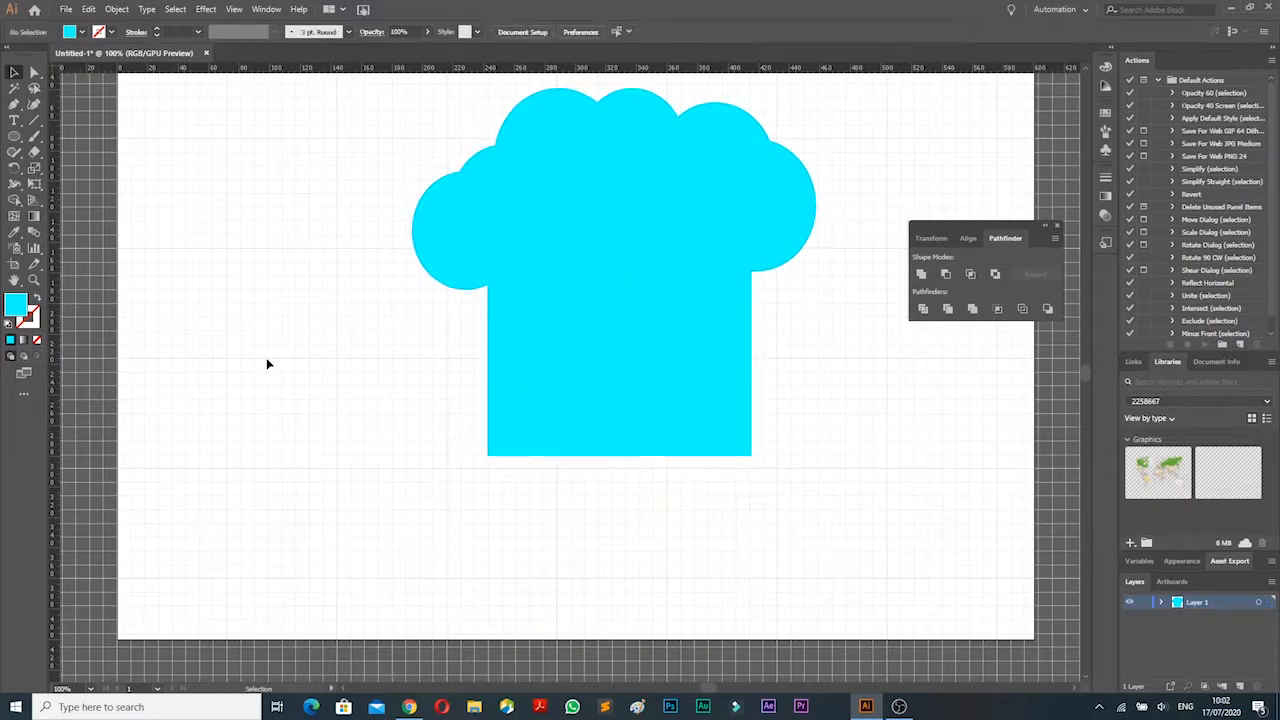
Fill the circle on the hat's lower part with orange
left_click(556, 348)
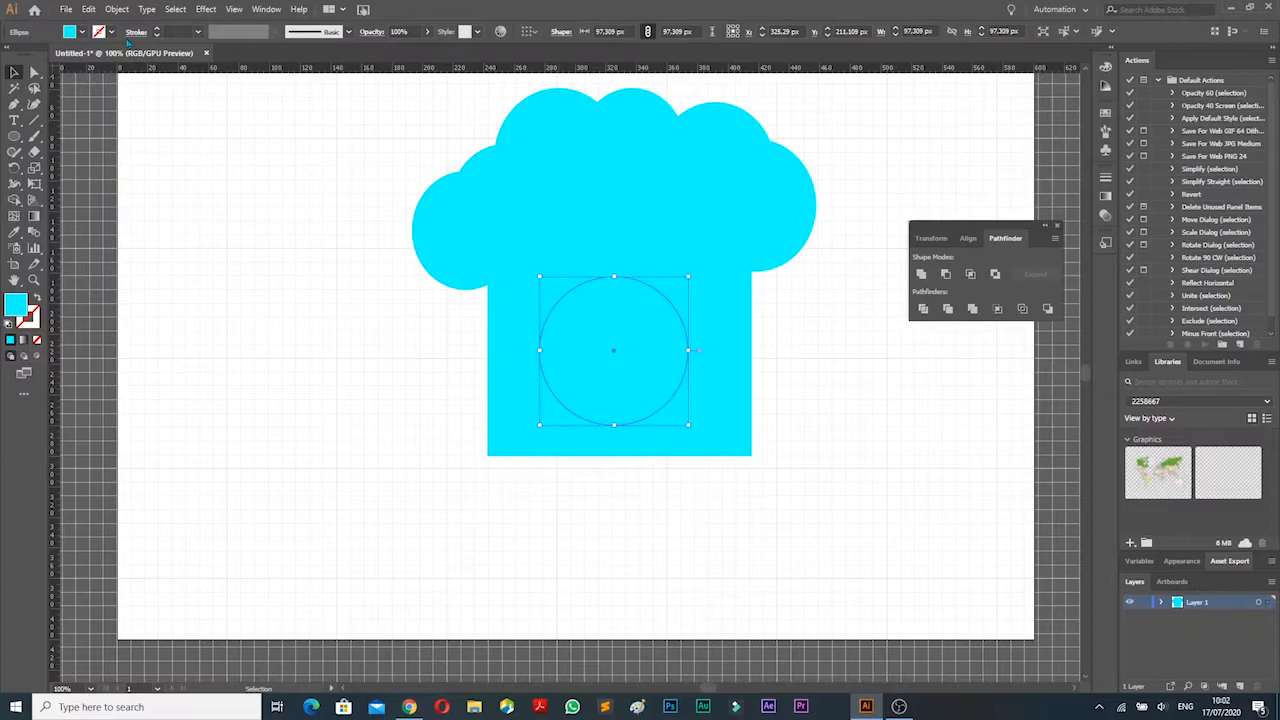
left_click(83, 32)
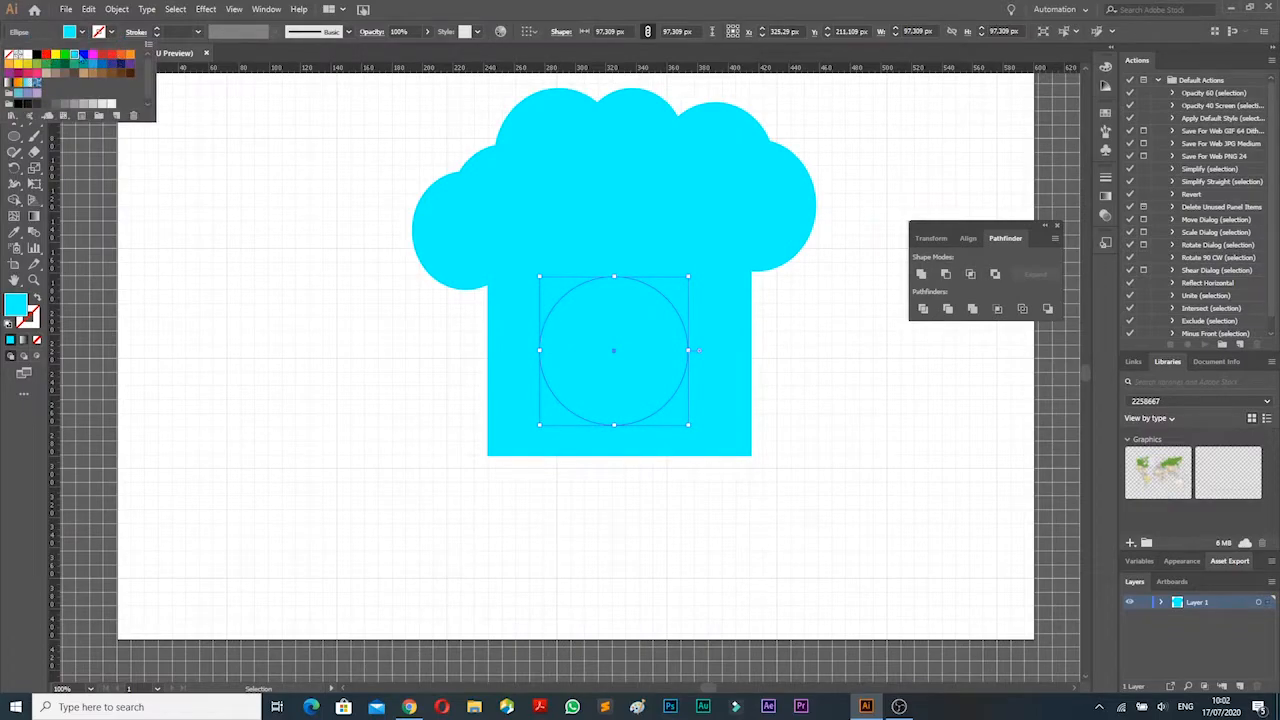
left_click(125, 57)
left_click(197, 244)
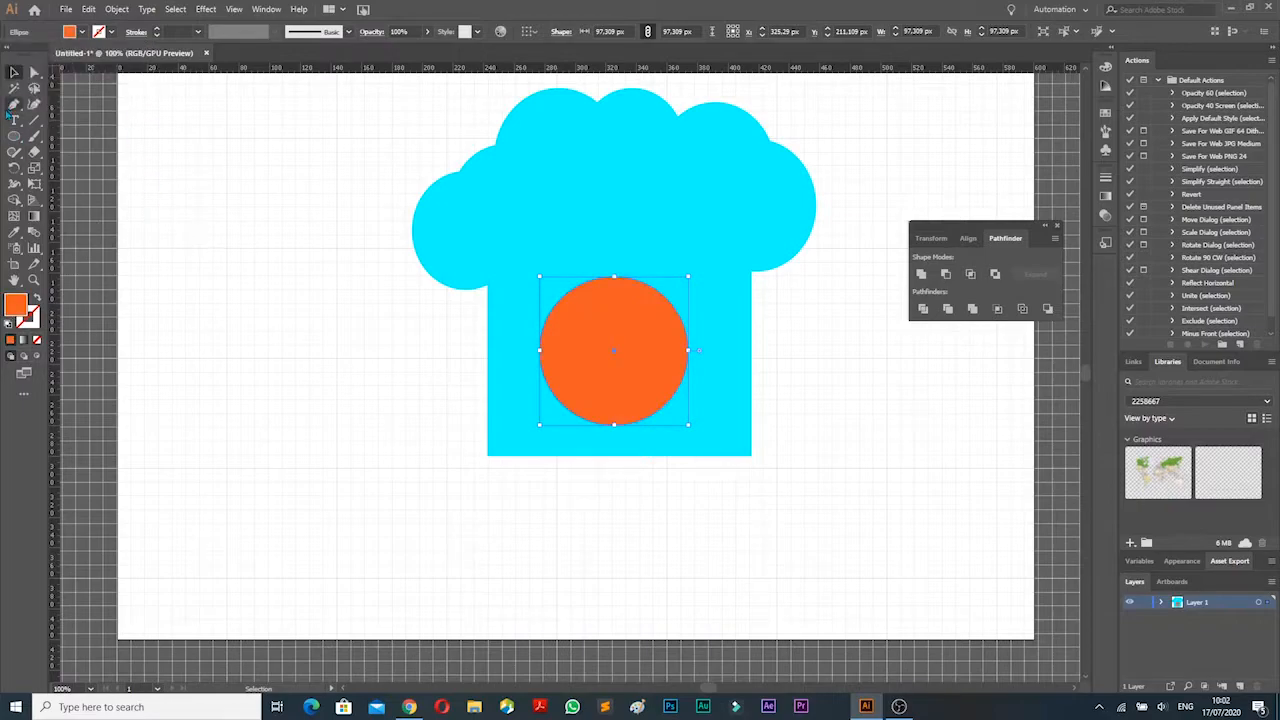
Draw a larger circle about 120 px in diameter over the orange one and set its fill to none
left_click(14, 136)
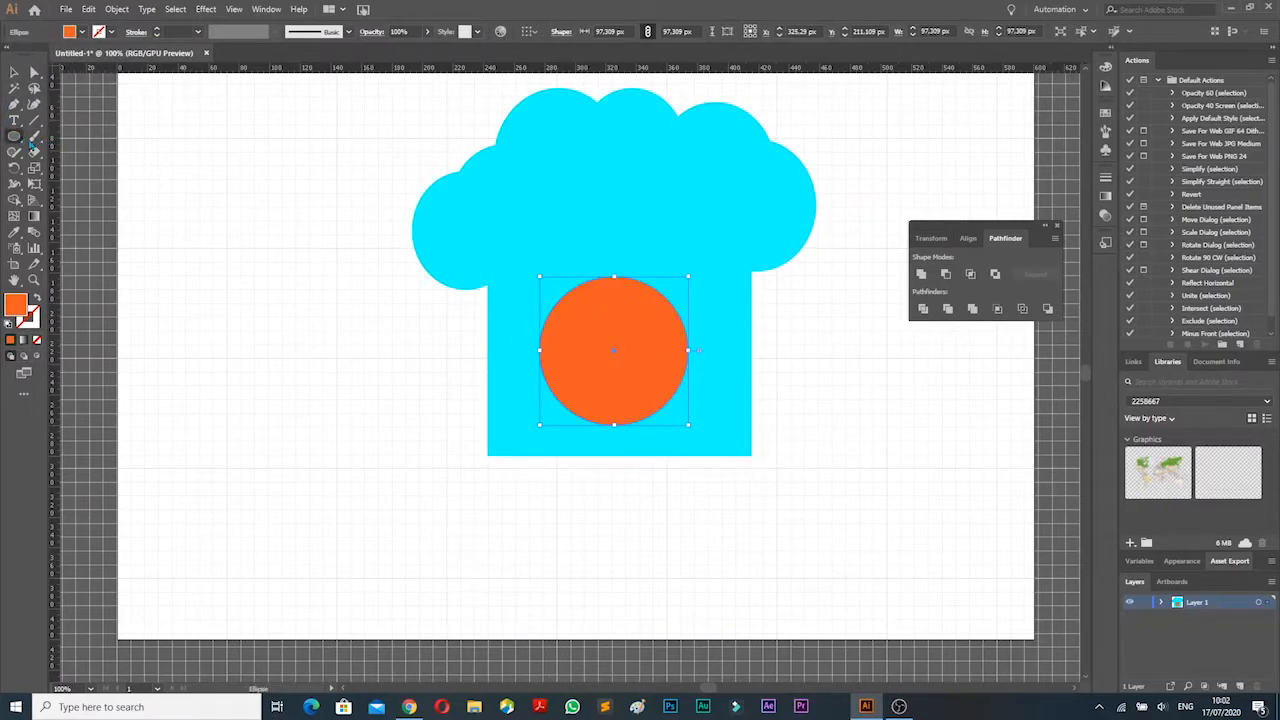
left_click_drag(529, 272, 710, 458)
left_click(14, 72)
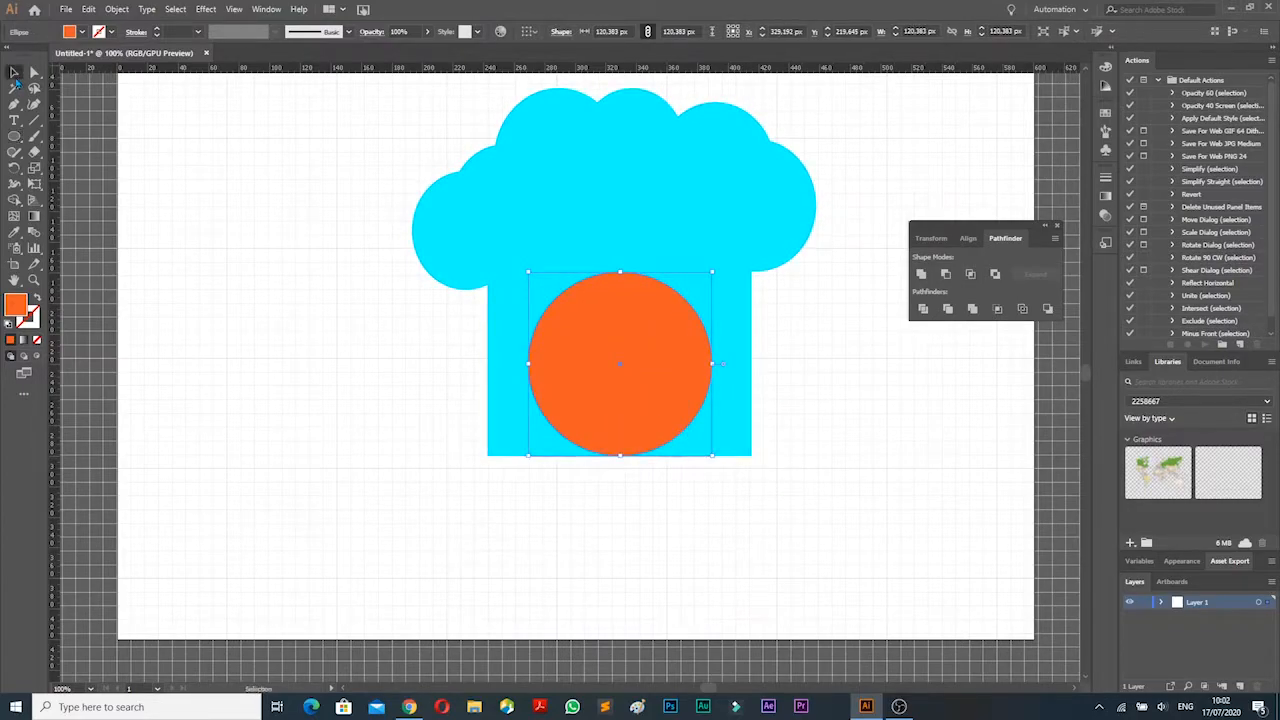
left_click(82, 32)
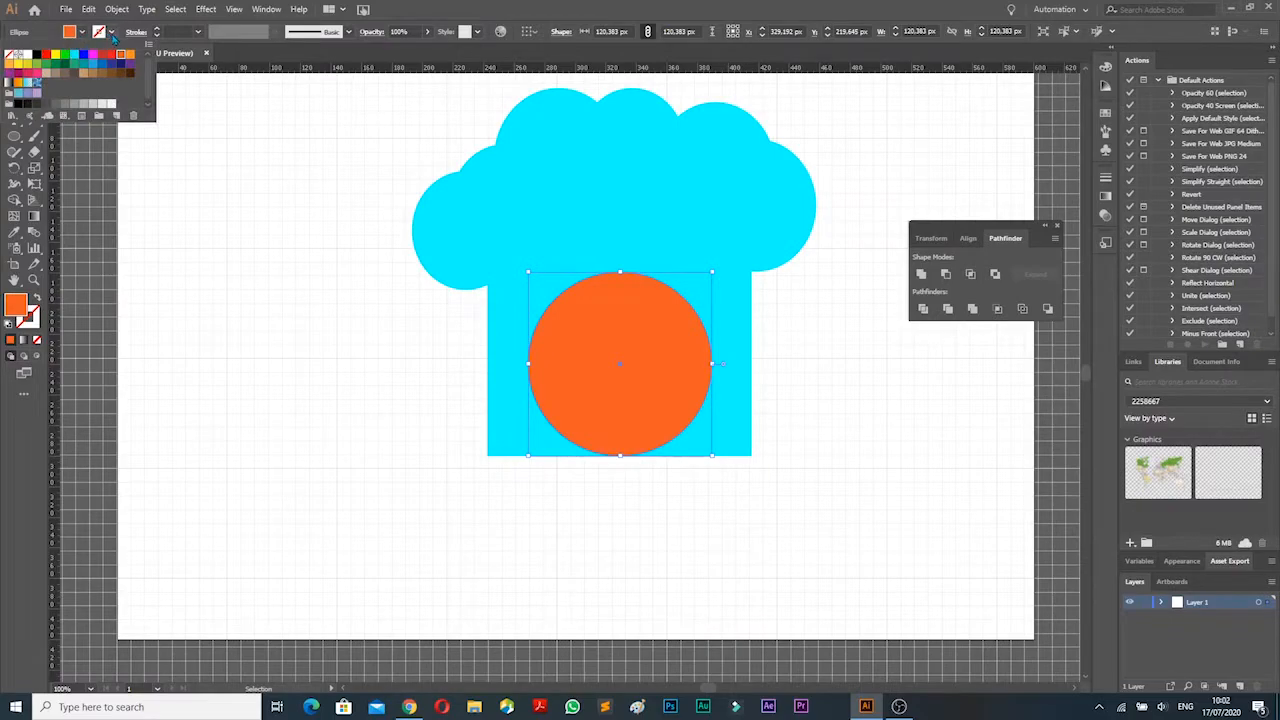
left_click(112, 35)
left_click(82, 32)
left_click(10, 57)
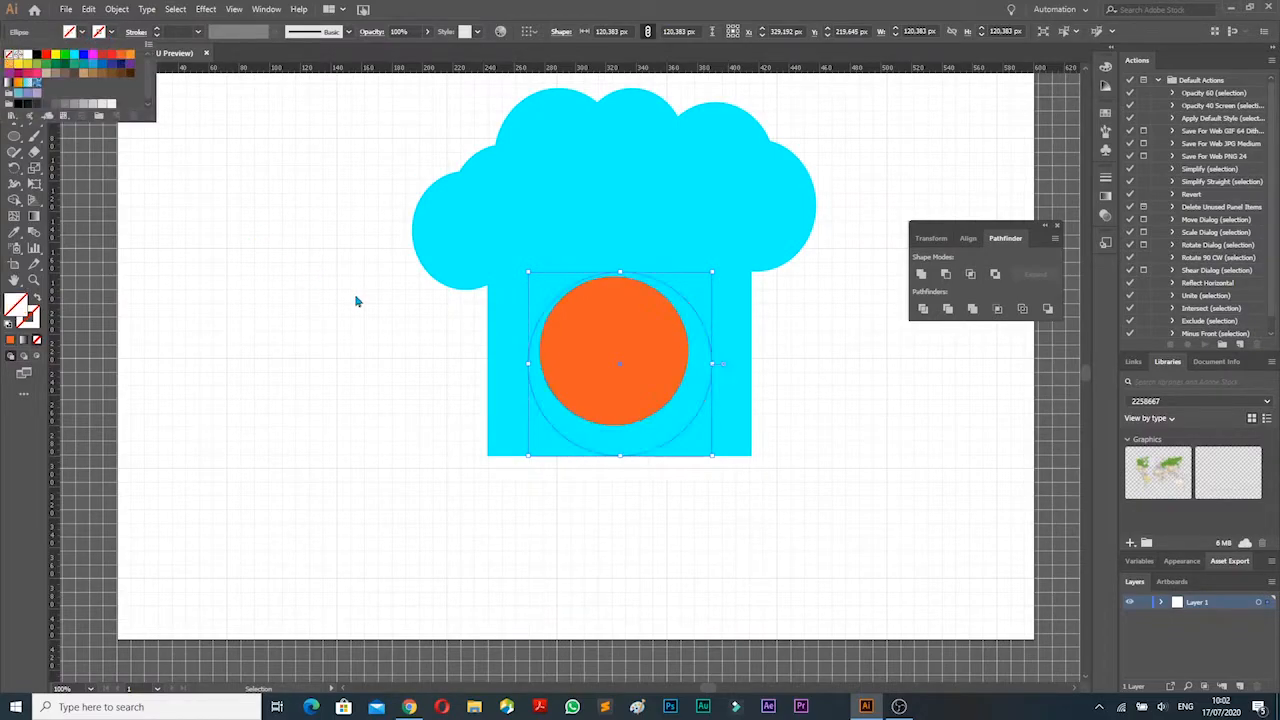
Move the larger unfilled circle so it is concentric with the orange circle
left_click(708, 339)
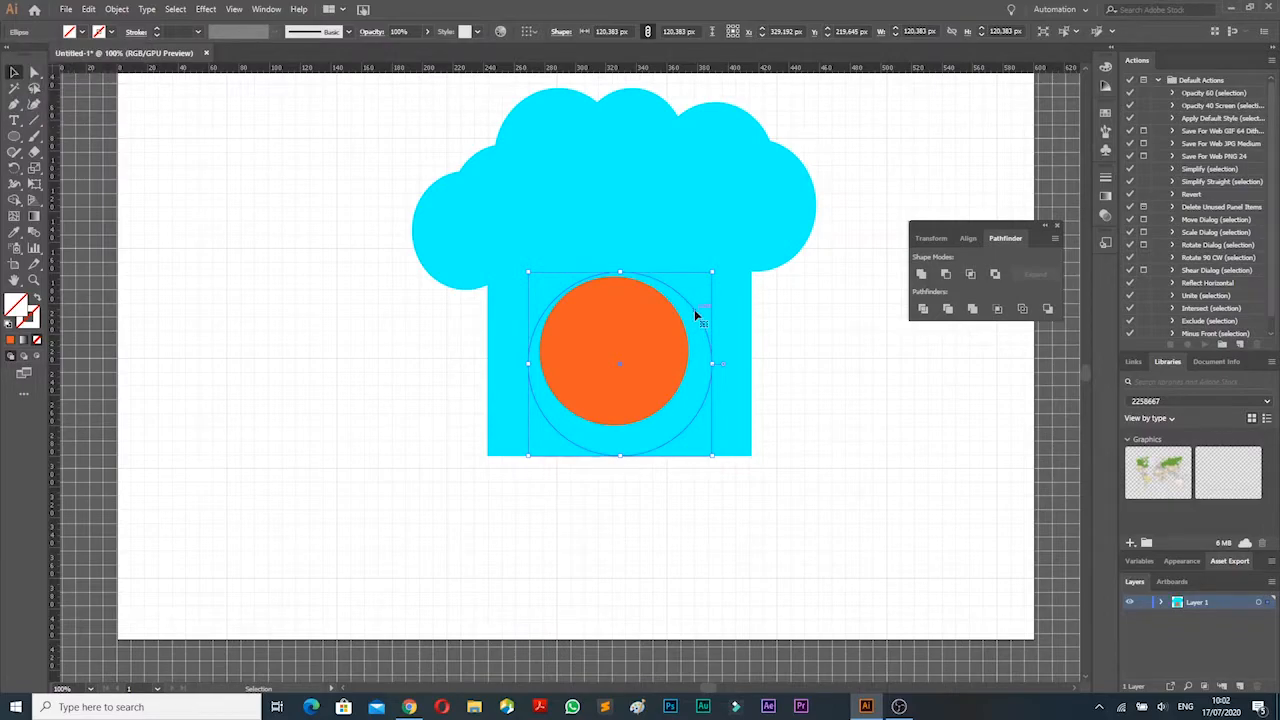
double_click(696, 316)
left_click(774, 347)
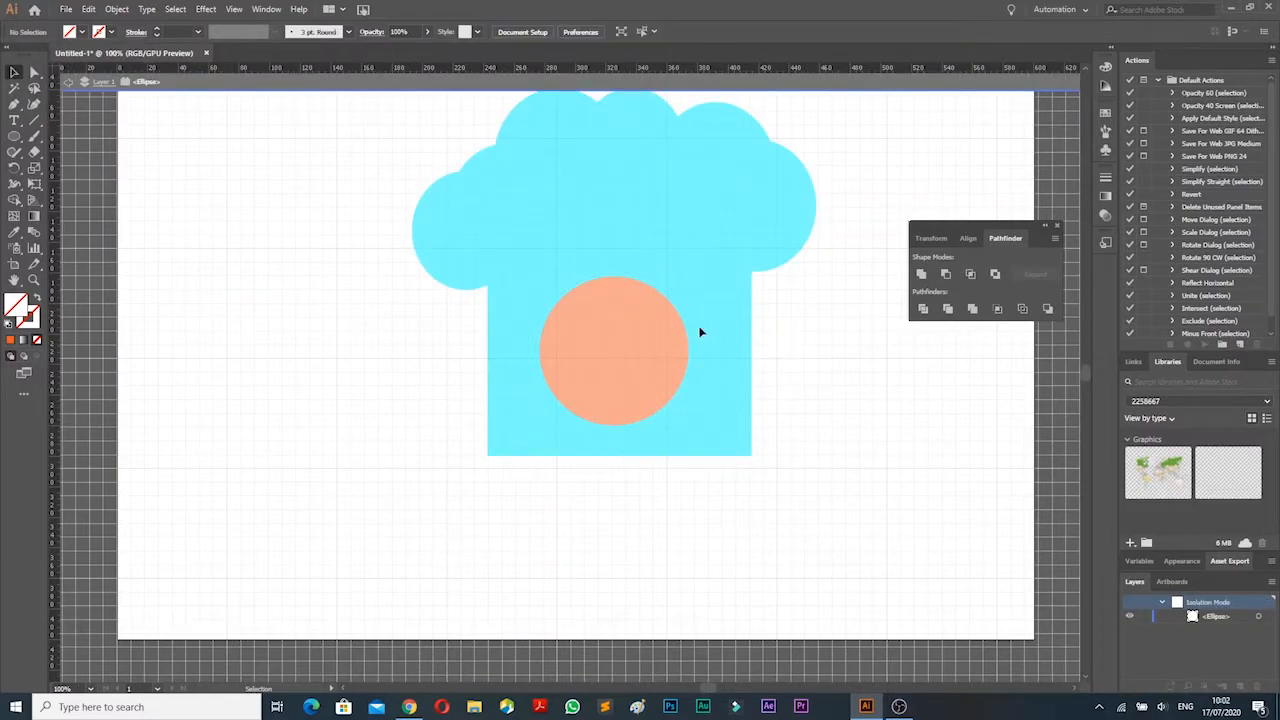
left_click_drag(701, 331, 700, 321)
double_click(838, 341)
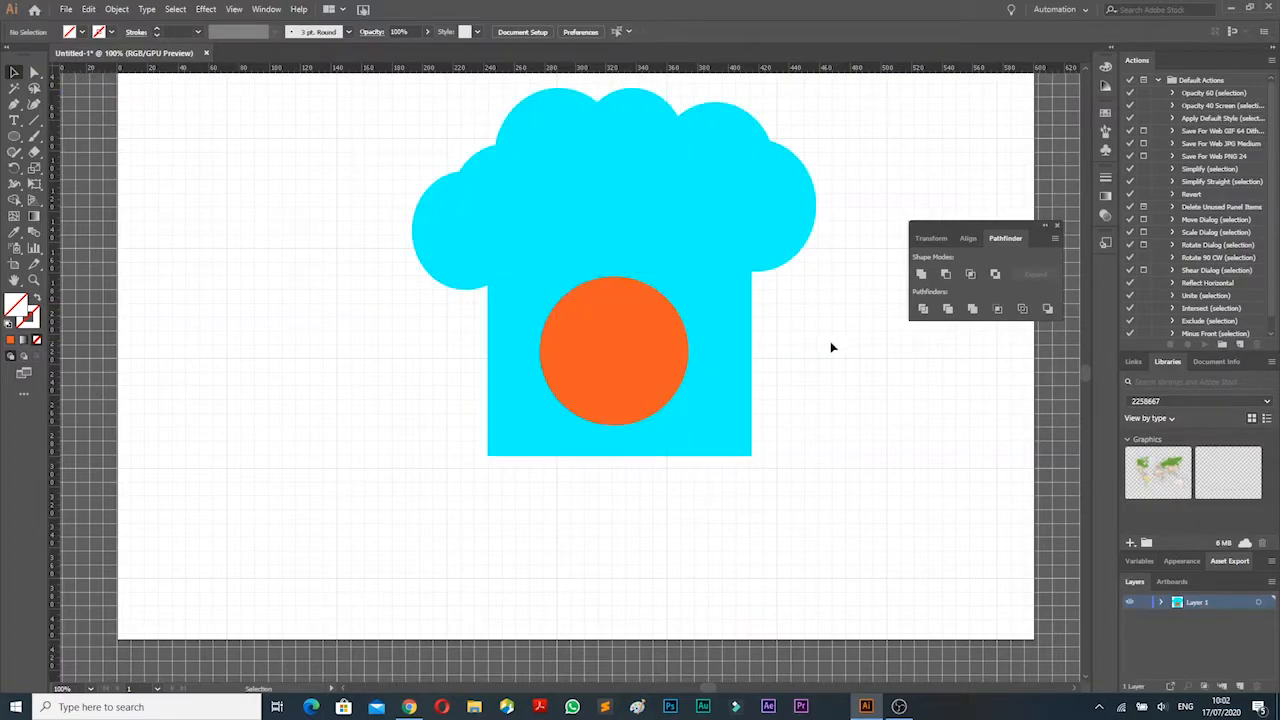
Try a black fill on the larger outer circle and set it back to no fill
left_click(700, 320)
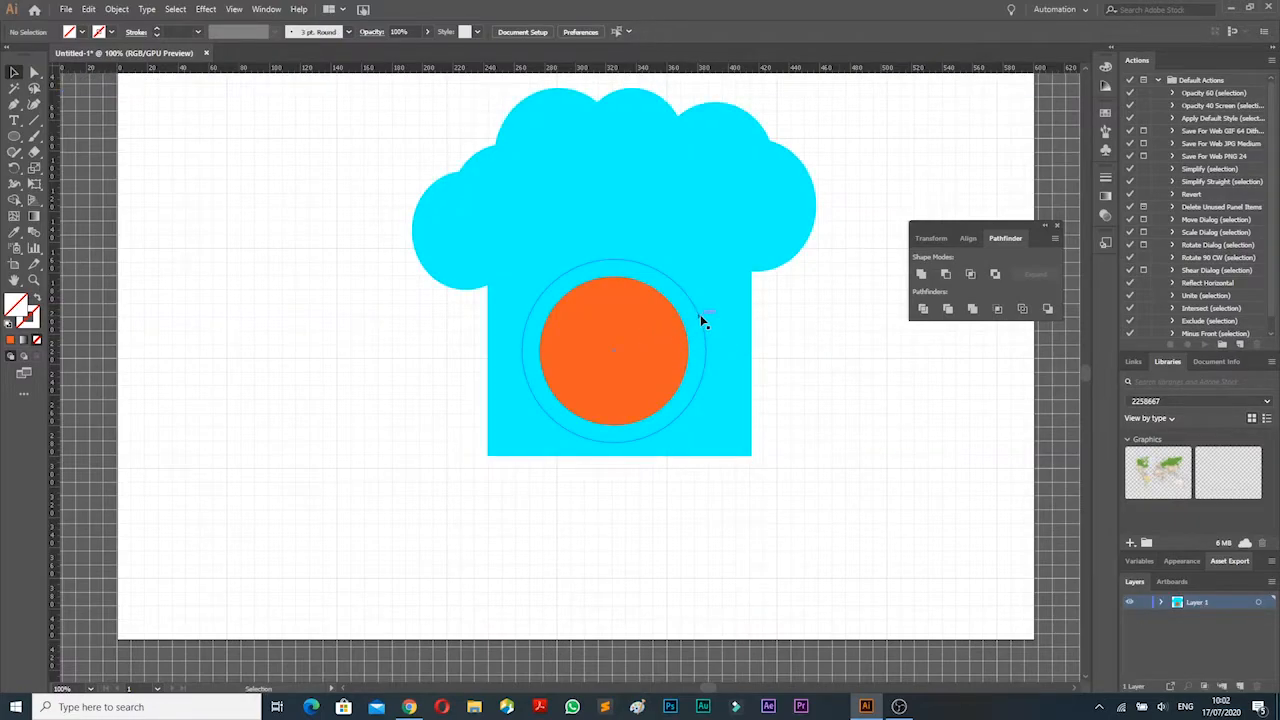
left_click(82, 31)
left_click(45, 55)
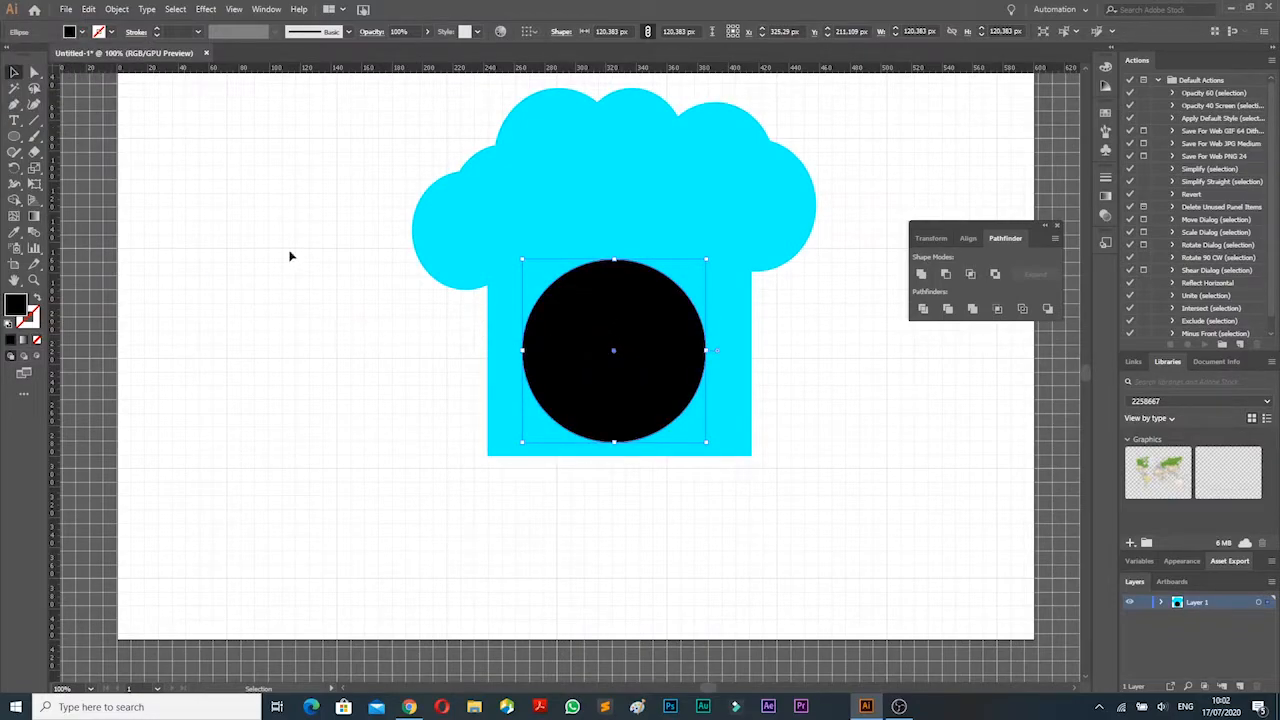
left_click(82, 31)
left_click(11, 57)
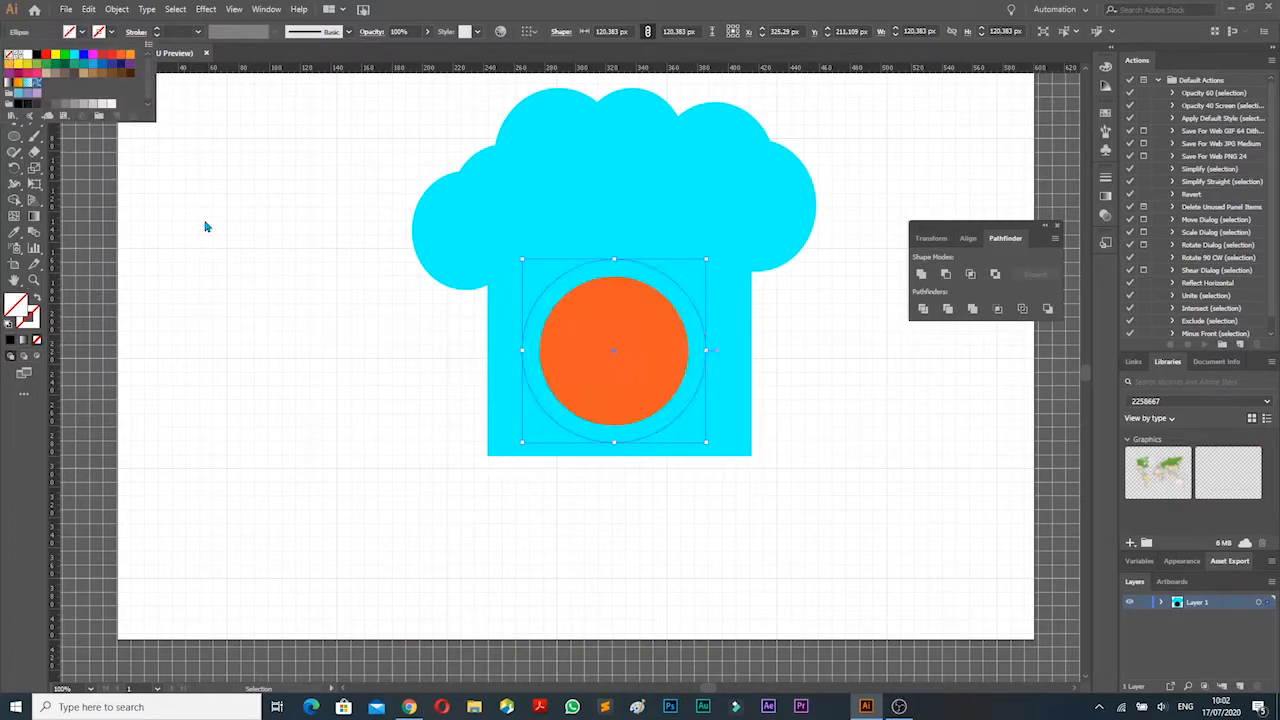
Set the fill of the inner orange circle to none
left_click(593, 336)
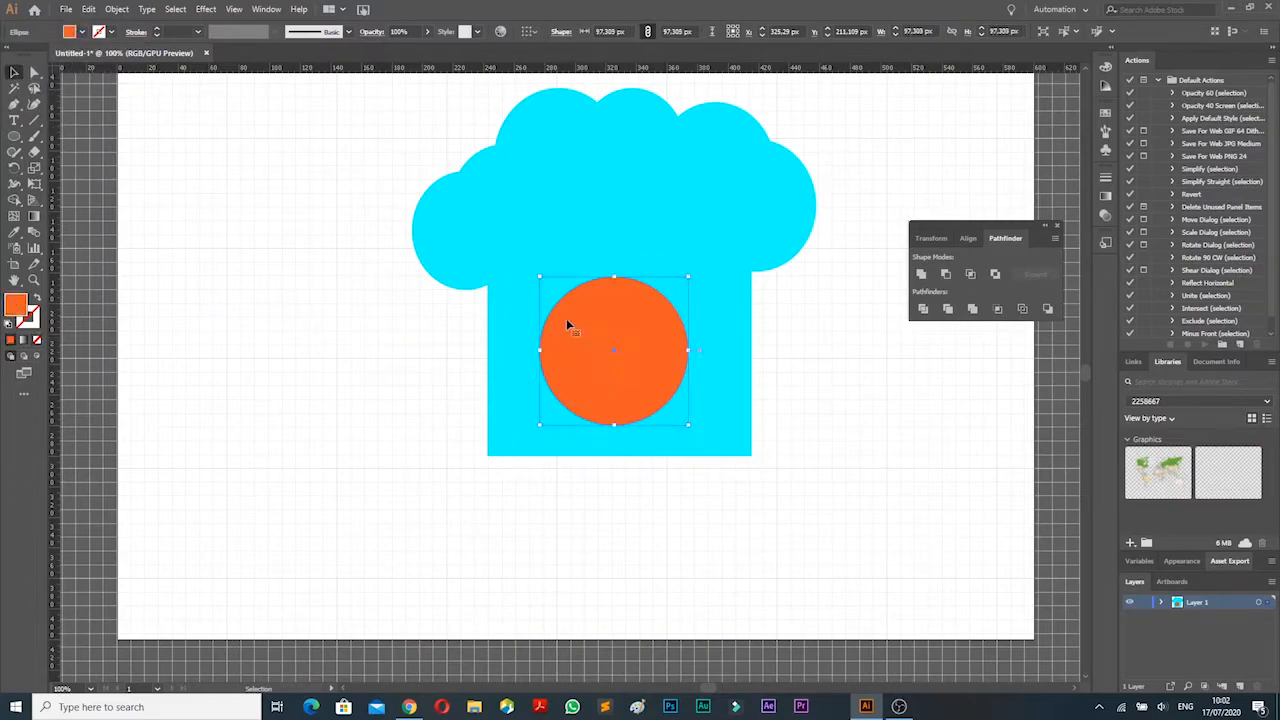
left_click(83, 33)
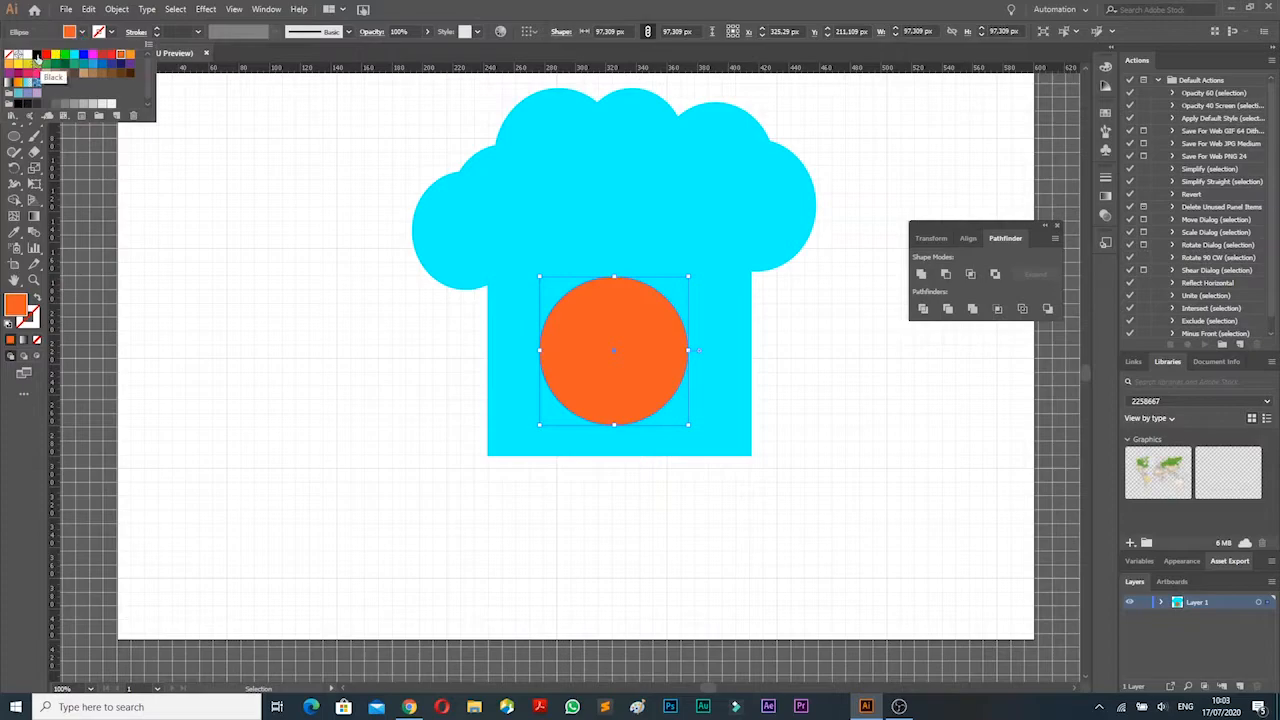
left_click(10, 55)
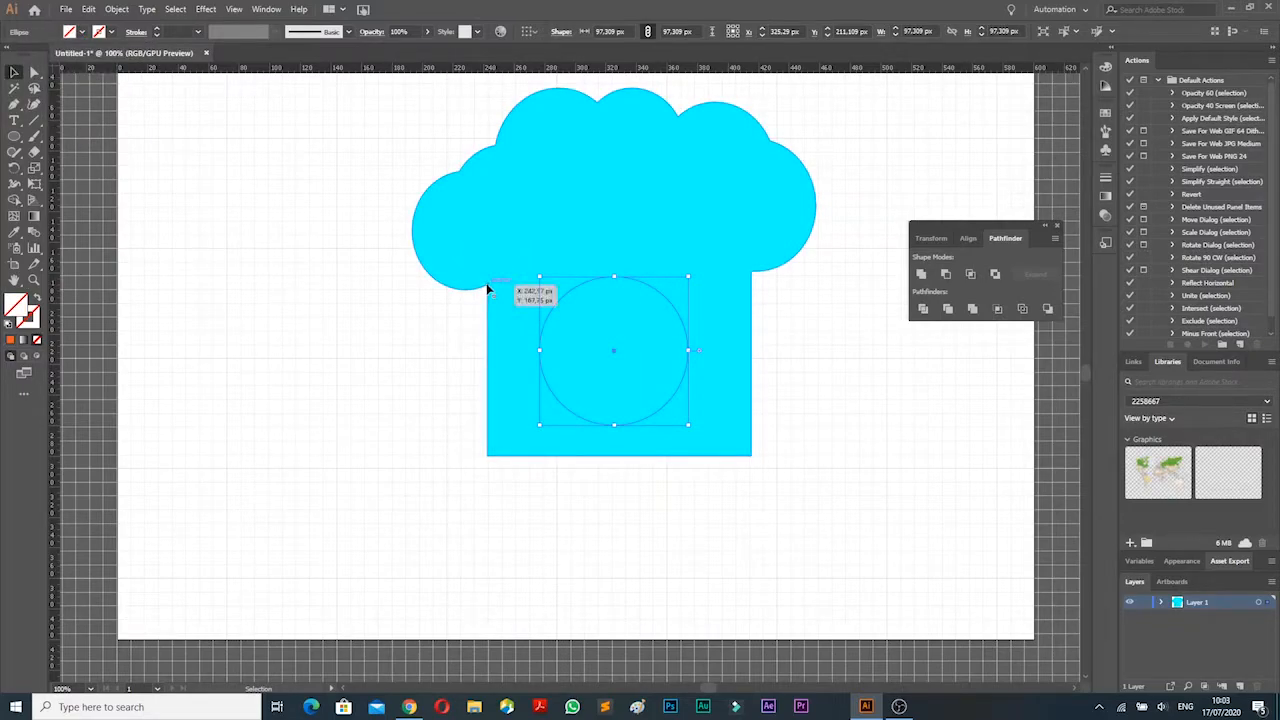
Draw an upward-bulging curved path with the Pen tool between the two junctions where the hat's puffy top meets the rectangular base
left_click(14, 104)
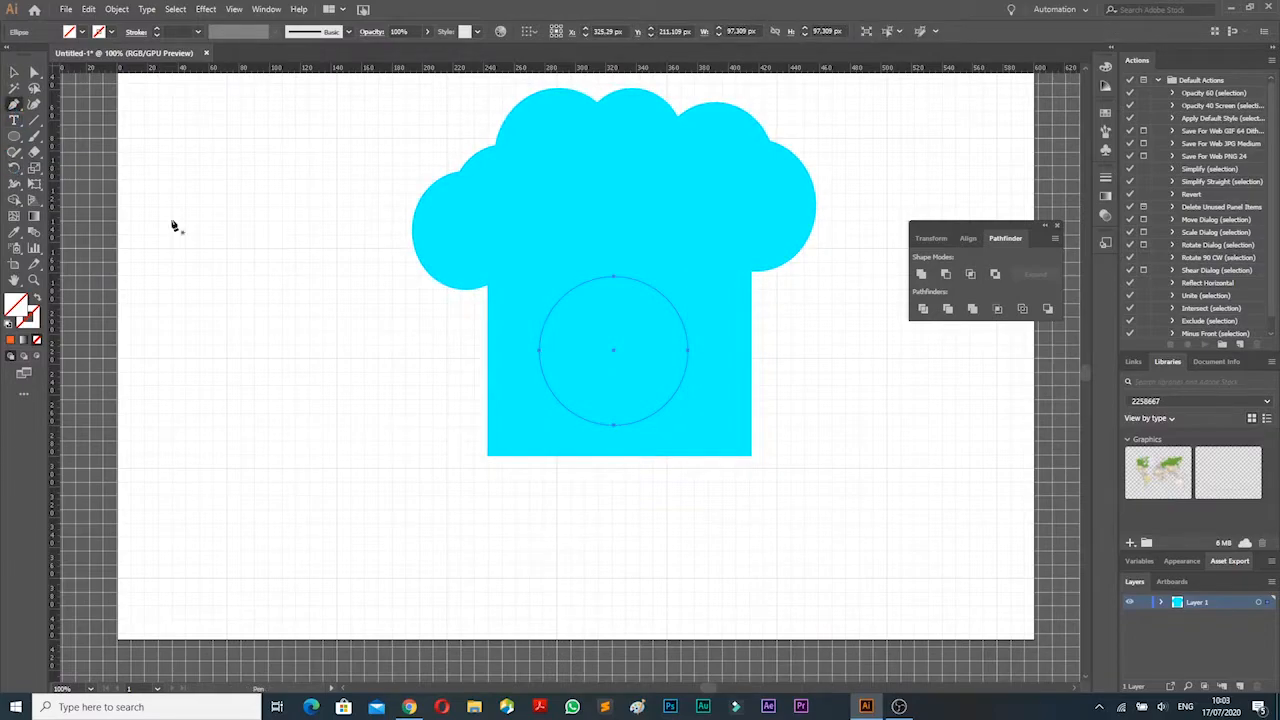
left_click(488, 285)
left_click_drag(745, 260, 892, 381)
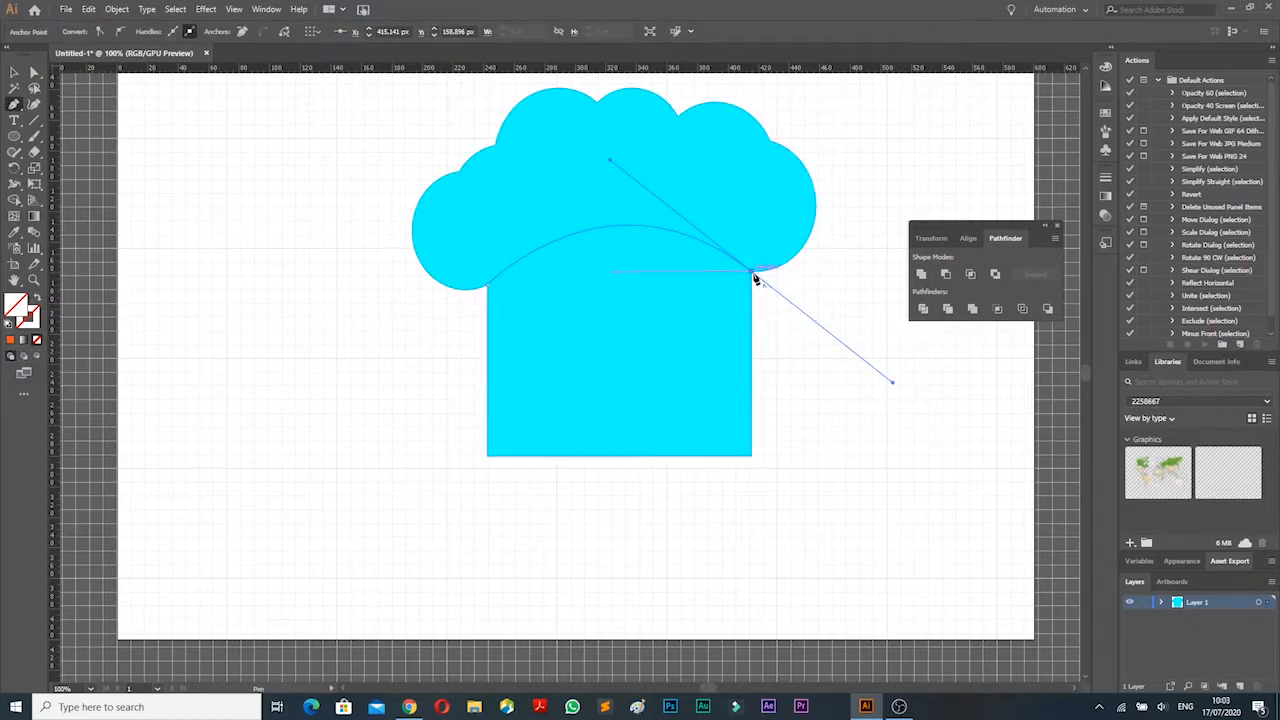
left_click_drag(751, 276, 550, 303)
left_click(12, 73)
left_click(247, 263)
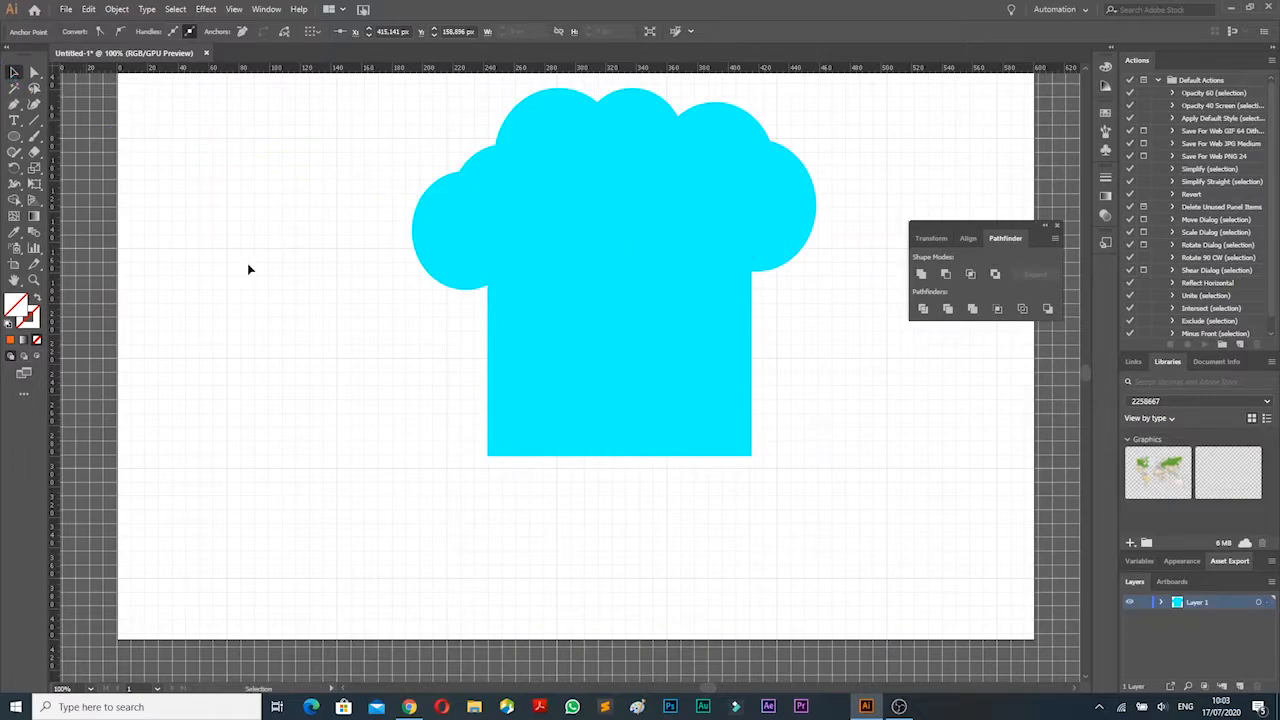
Set all of the artwork to no fill with a black stroke
left_click(557, 301)
key("a")
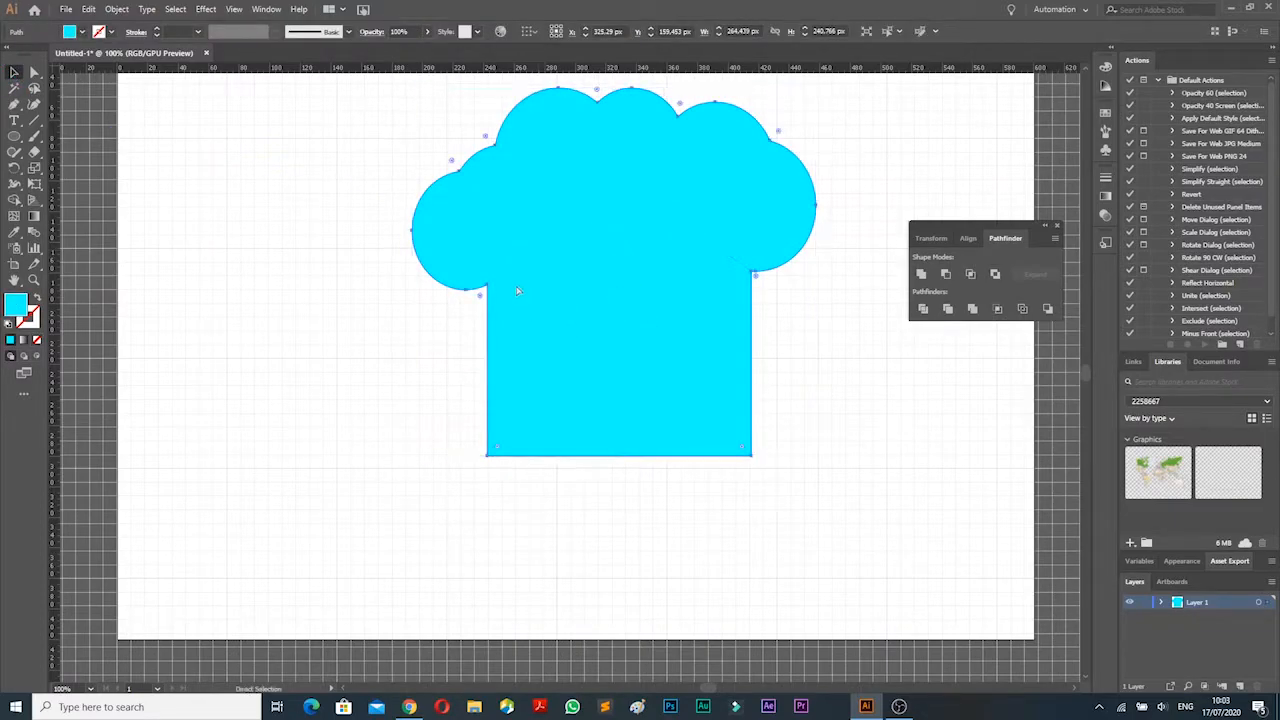
key("ctrl+a")
key("v")
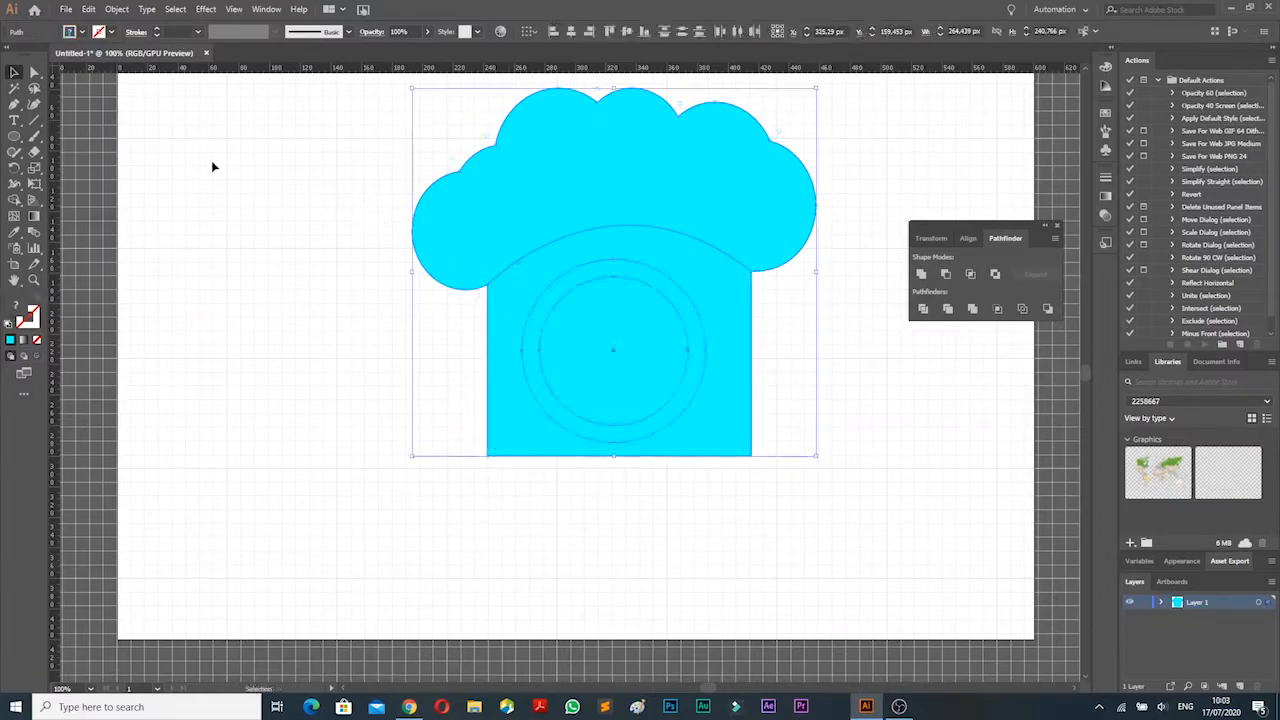
left_click(83, 32)
left_click(9, 57)
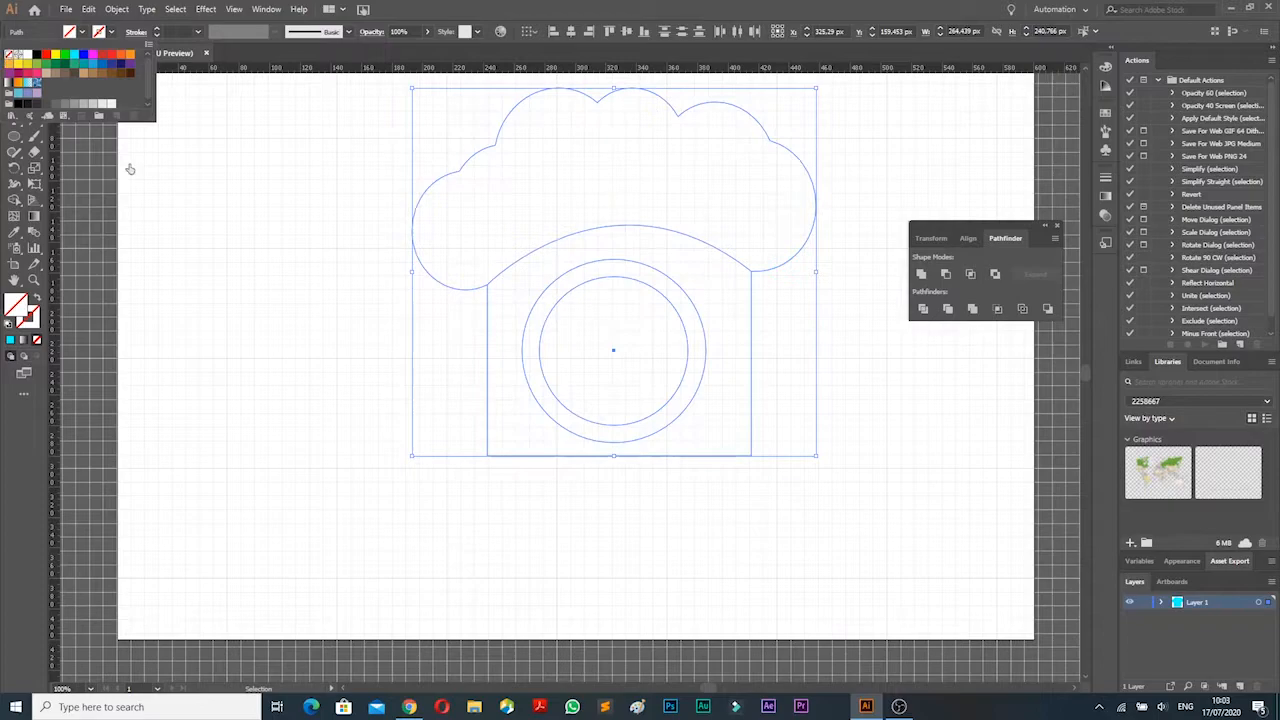
left_click(111, 36)
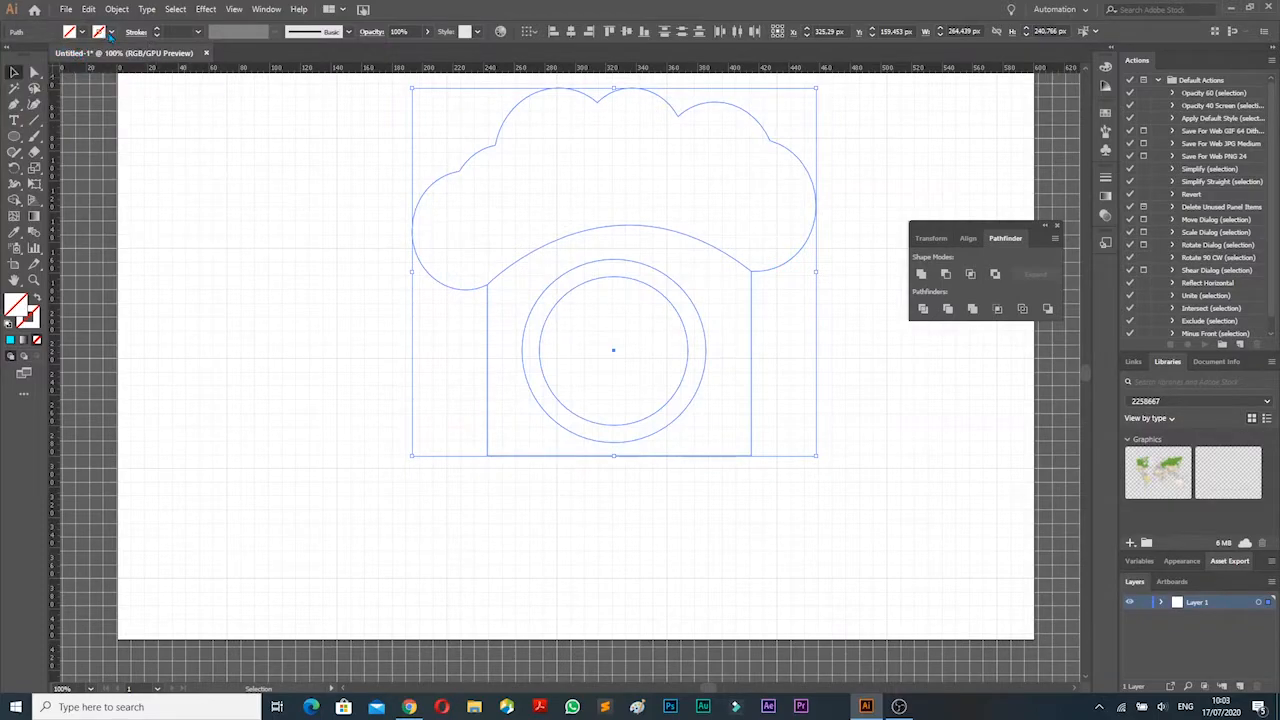
left_click(111, 34)
left_click(38, 59)
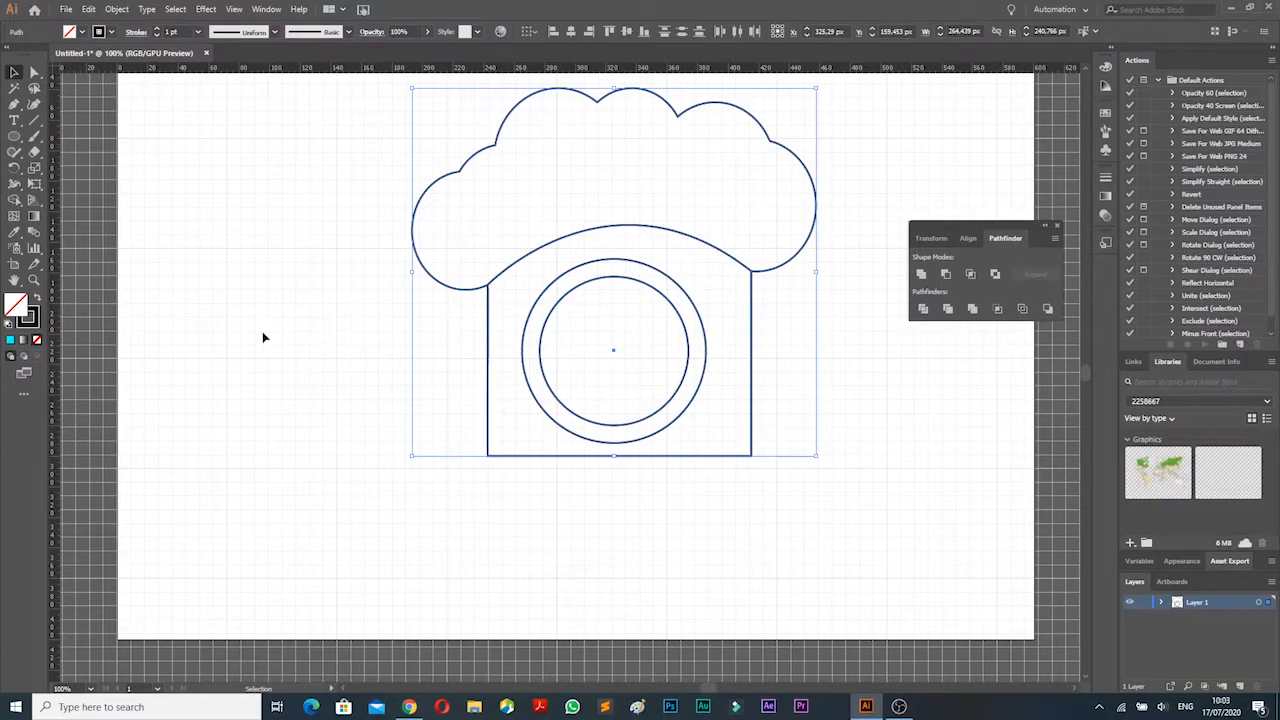
left_click(188, 272)
Draw a thin rectangle about 42 px wide and 6 px high beside the outer circle's upper left, beneath the curve
left_click(17, 140)
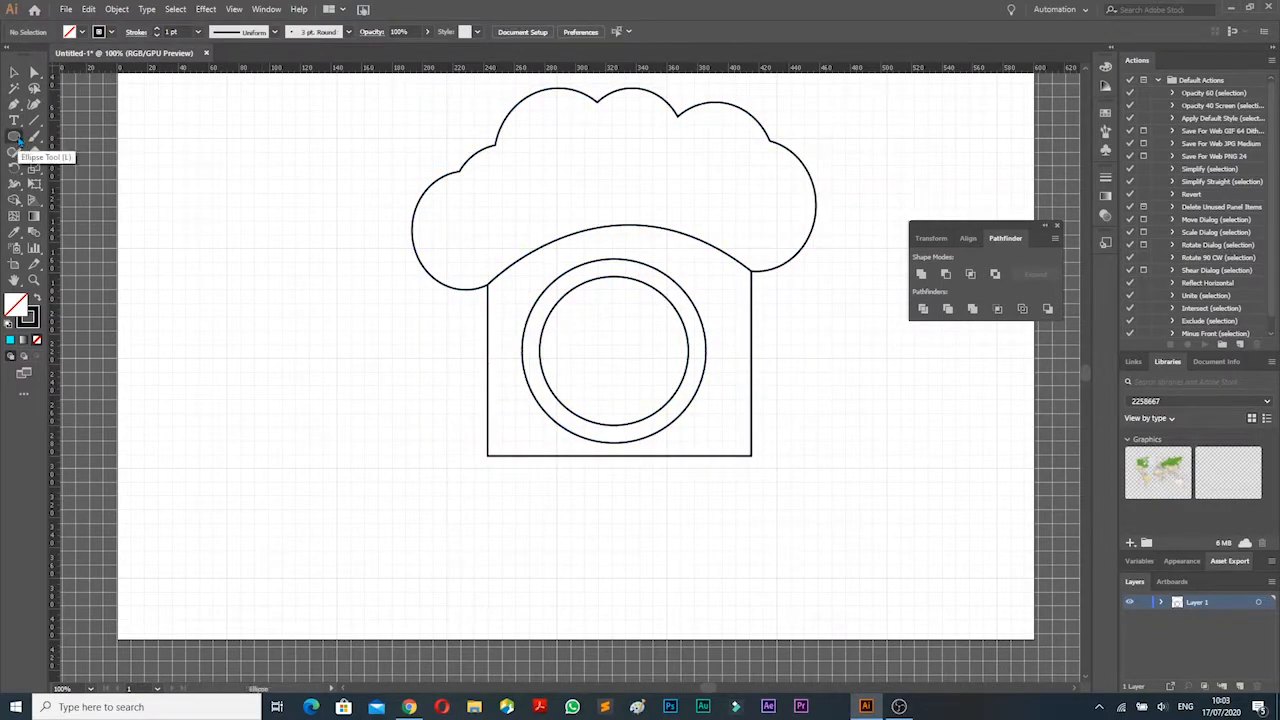
left_click_drag(17, 140, 58, 141)
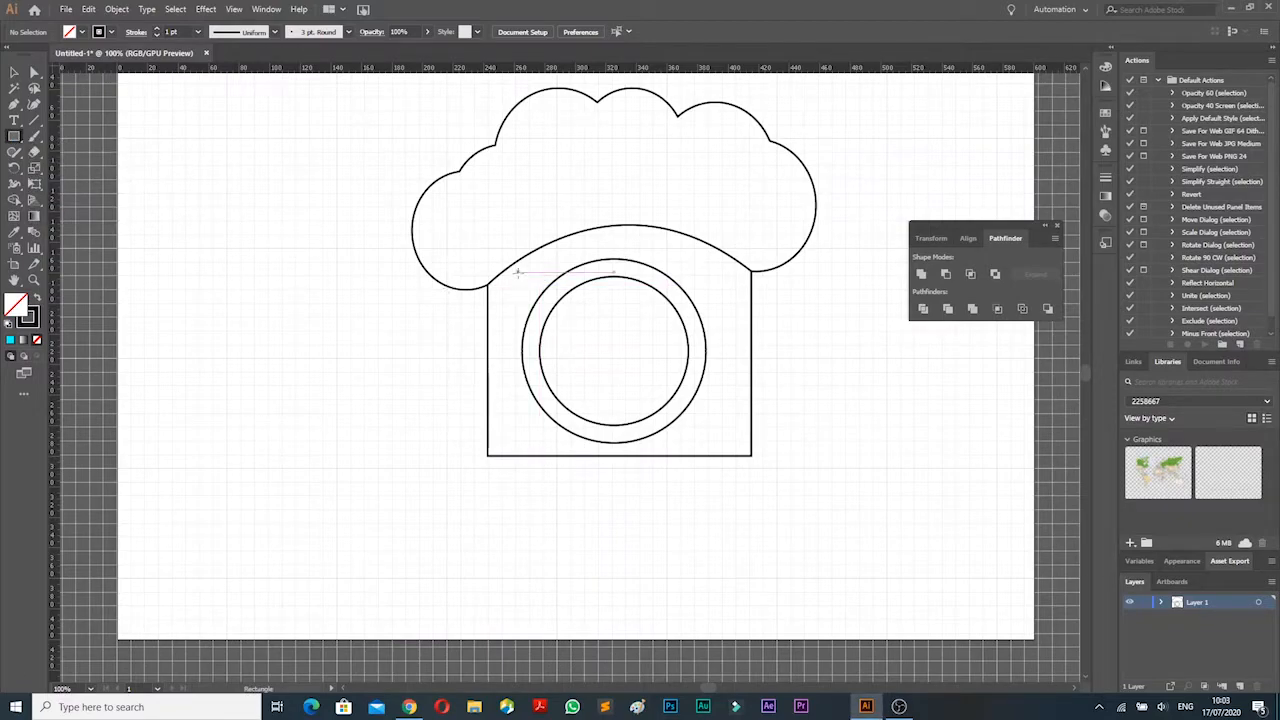
left_click_drag(502, 279, 567, 271)
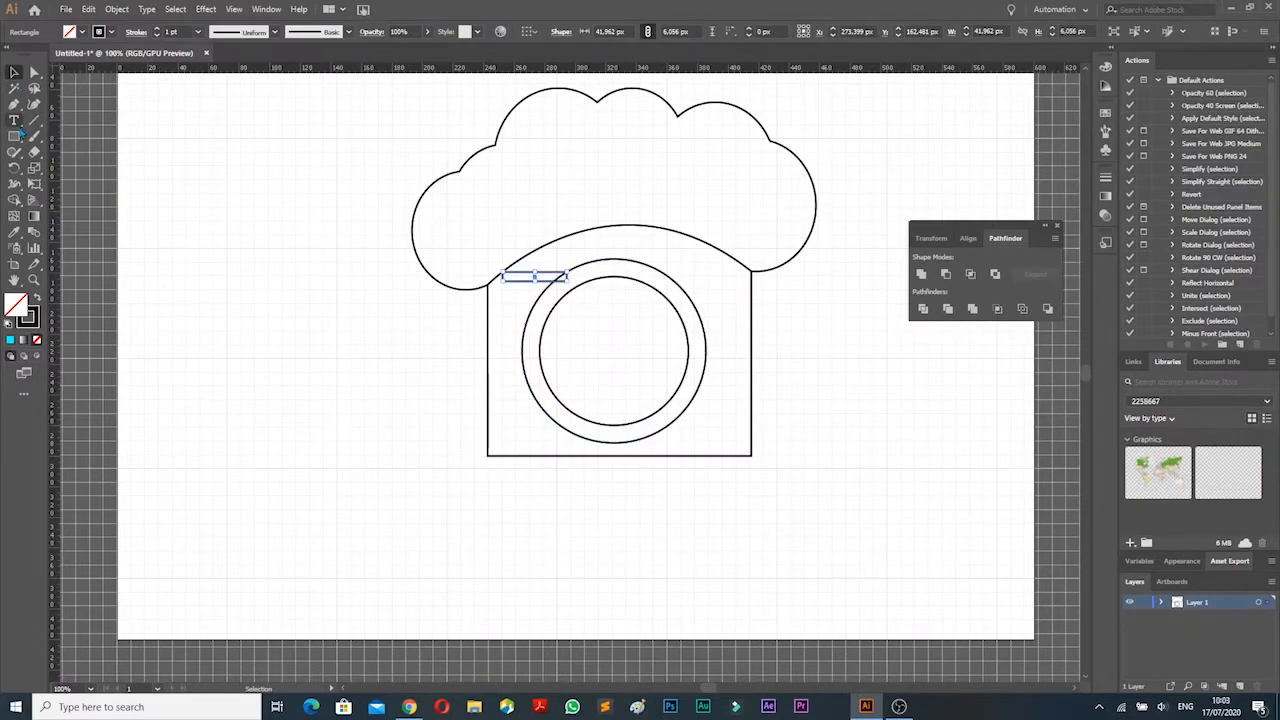
Tilt the thin rectangle to follow the curve and move it into the gap between the curve and the outer circle
left_click(14, 167)
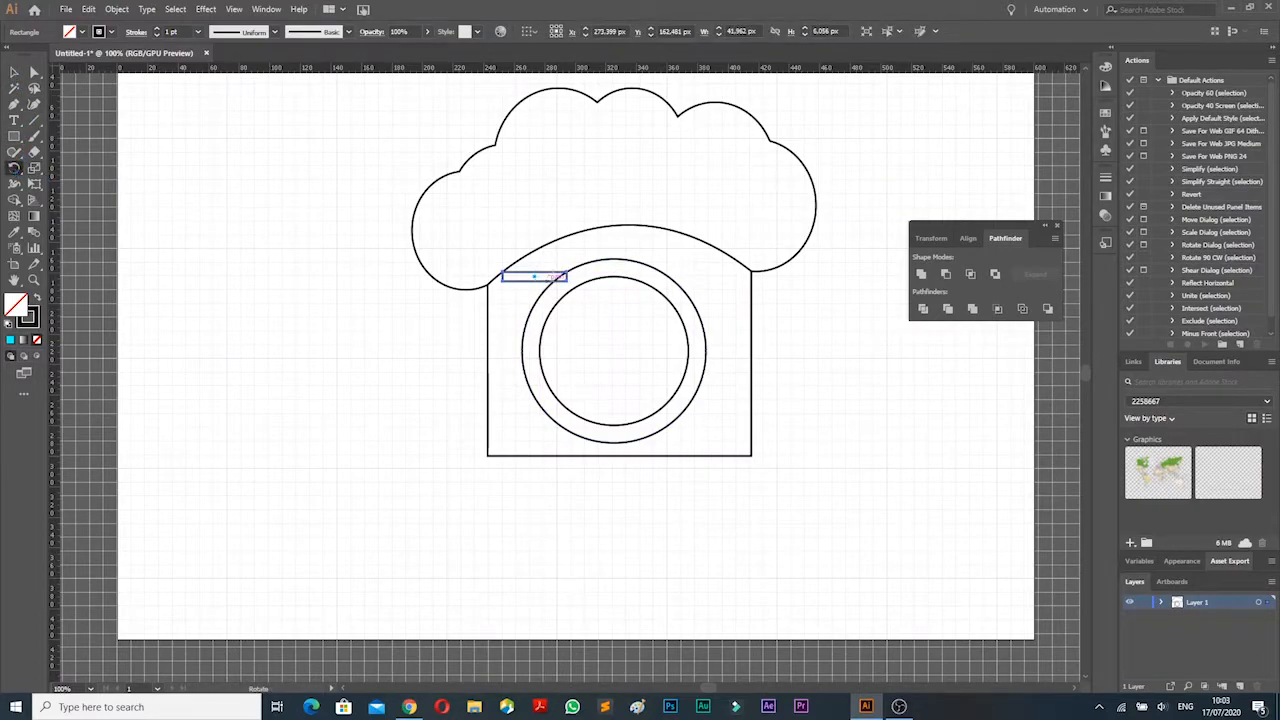
mouse_move(567, 273)
left_mouse_down()
mouse_move(586, 258)
mouse_move(571, 270)
left_mouse_up()
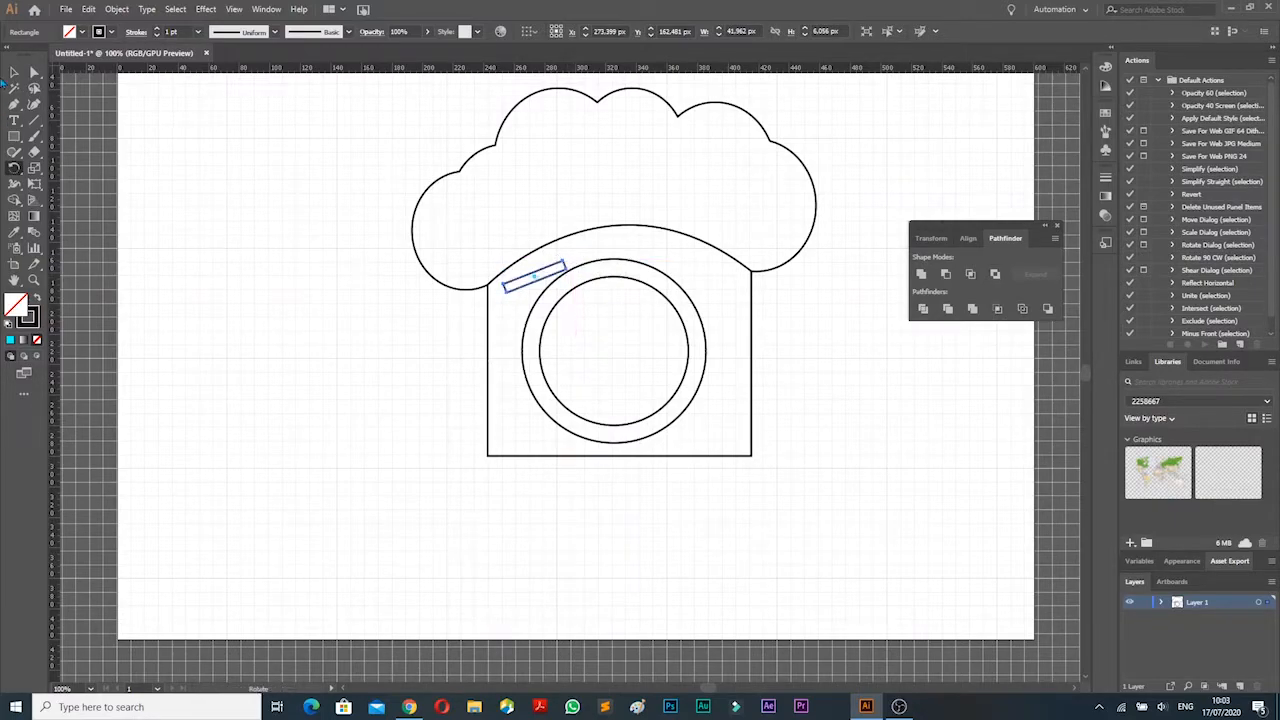
key("v")
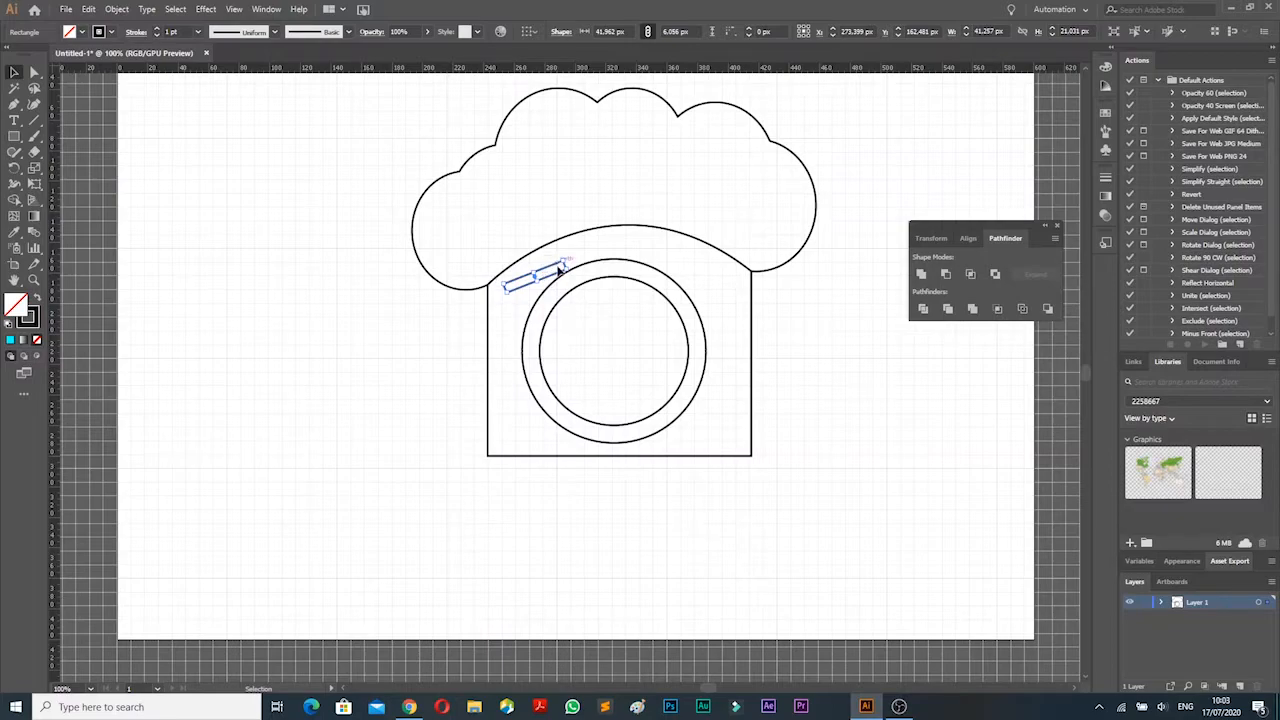
left_click_drag(557, 267, 574, 247)
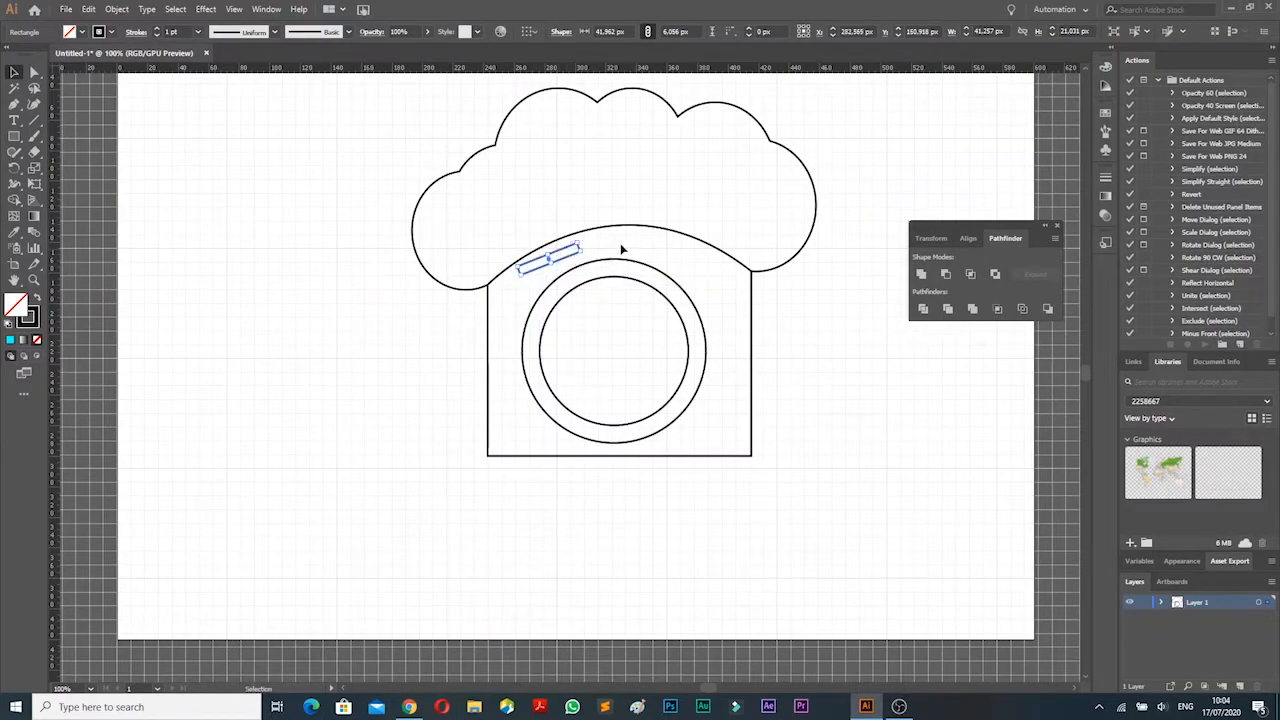
left_click(355, 268)
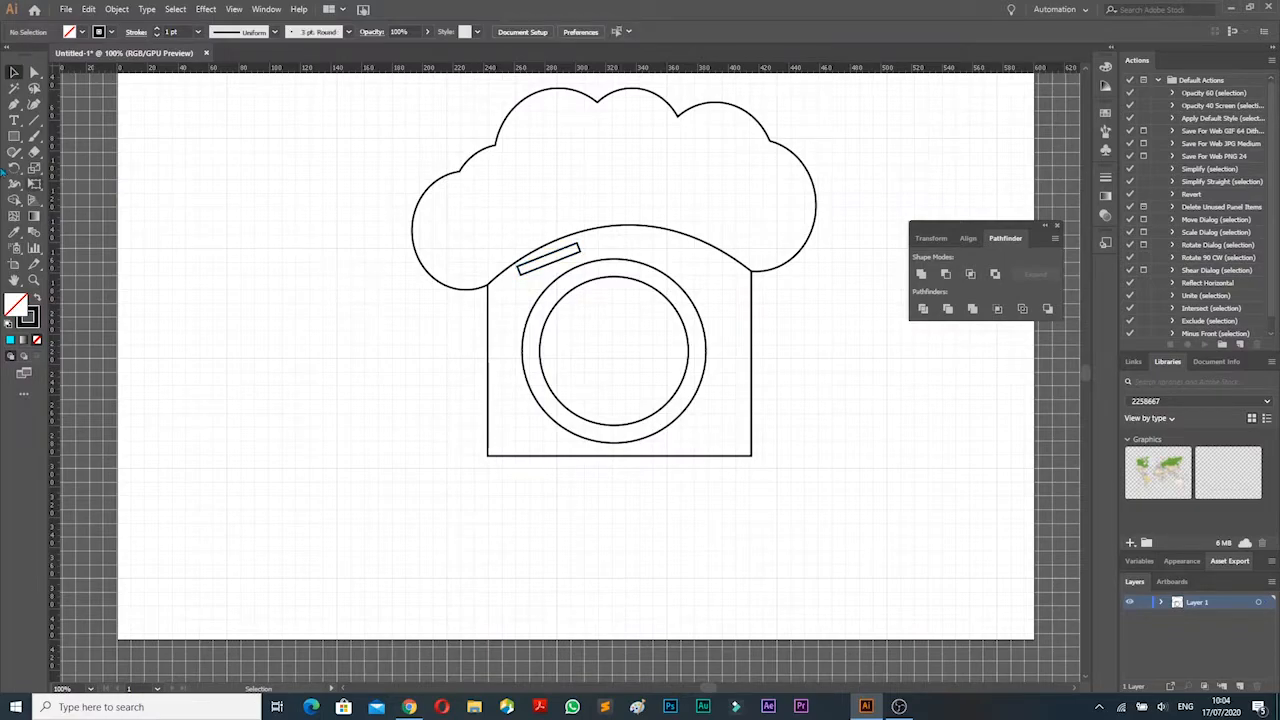
Use Shape Builder on all the artwork to split it into separate puffy top, base and inner circle shapes
key("ctrl+a")
left_click(14, 200)
left_click(521, 314)
left_click(588, 303)
left_click(585, 232)
left_click(14, 72)
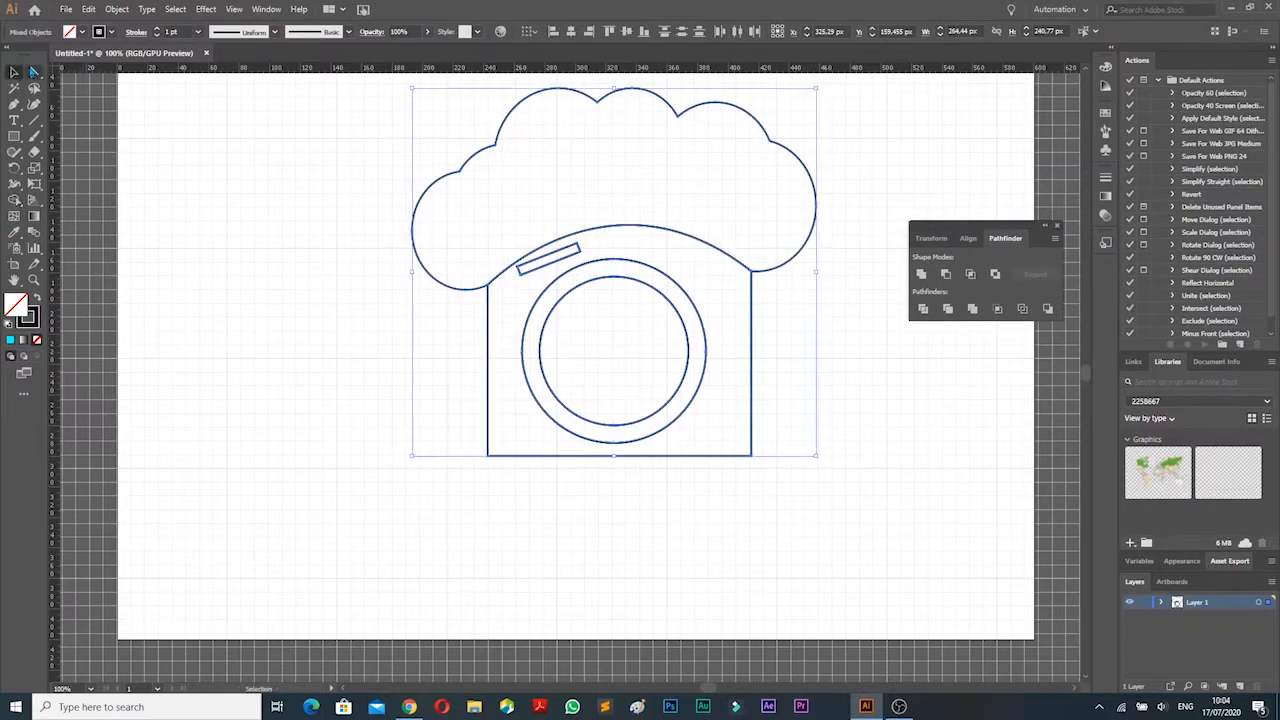
left_click(845, 259)
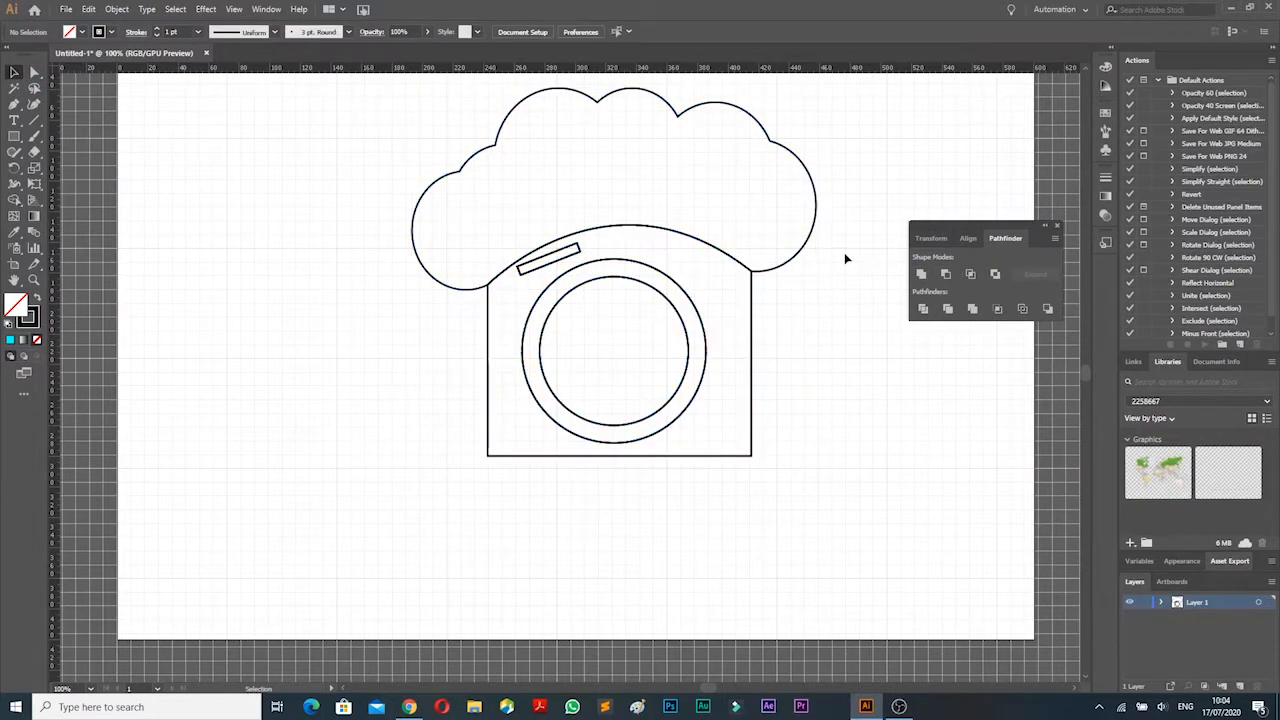
Fill the hat's base shape with orange, leaving the circle and thin rectangle cut-outs empty
left_click(490, 316)
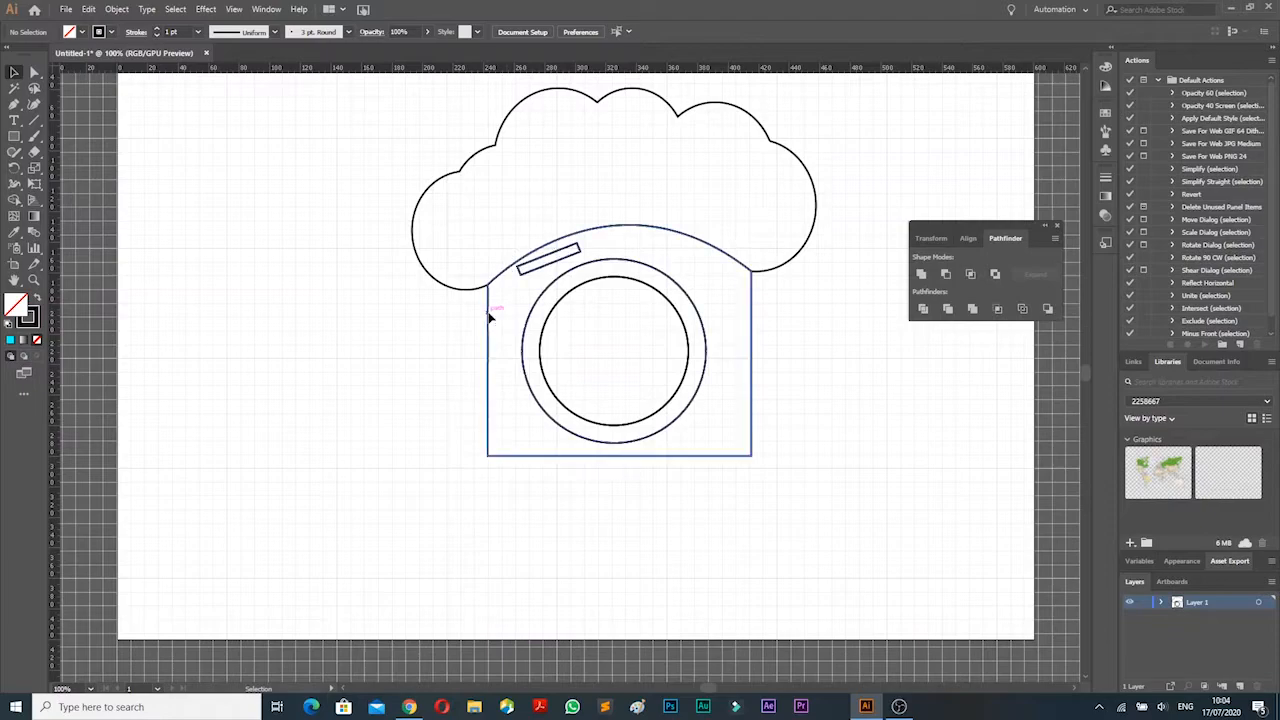
left_click(84, 32)
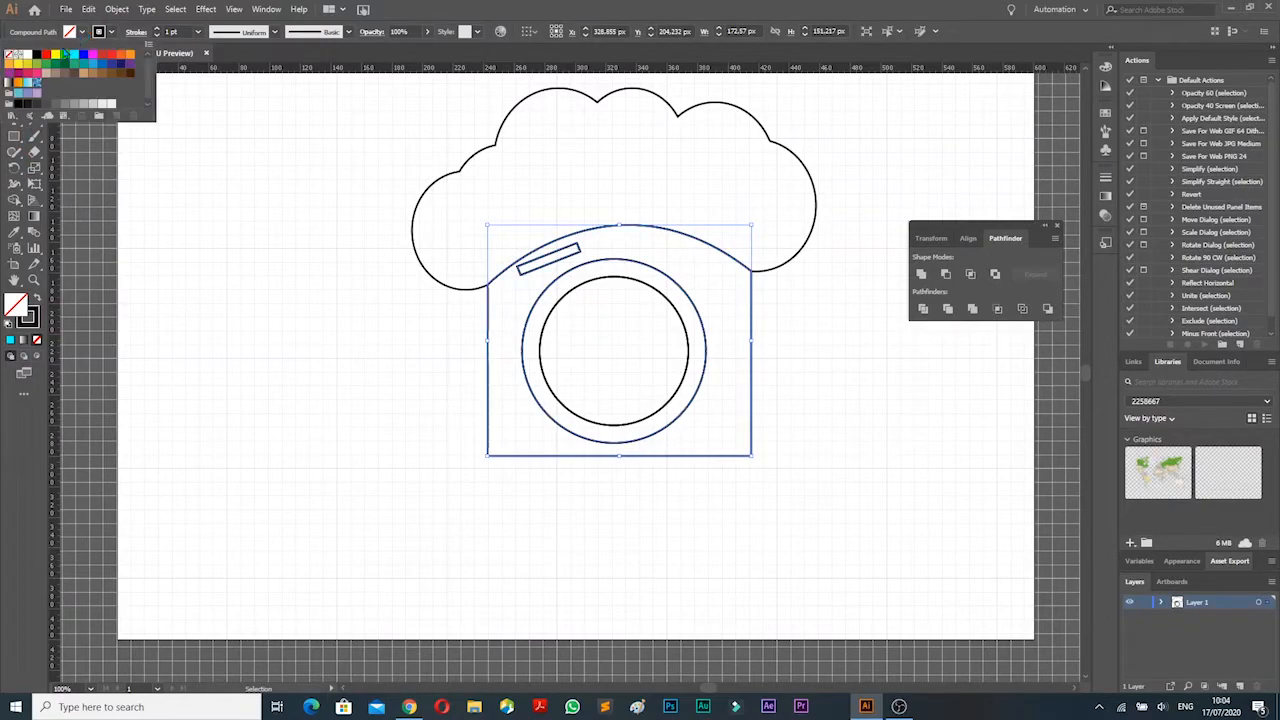
left_click(119, 55)
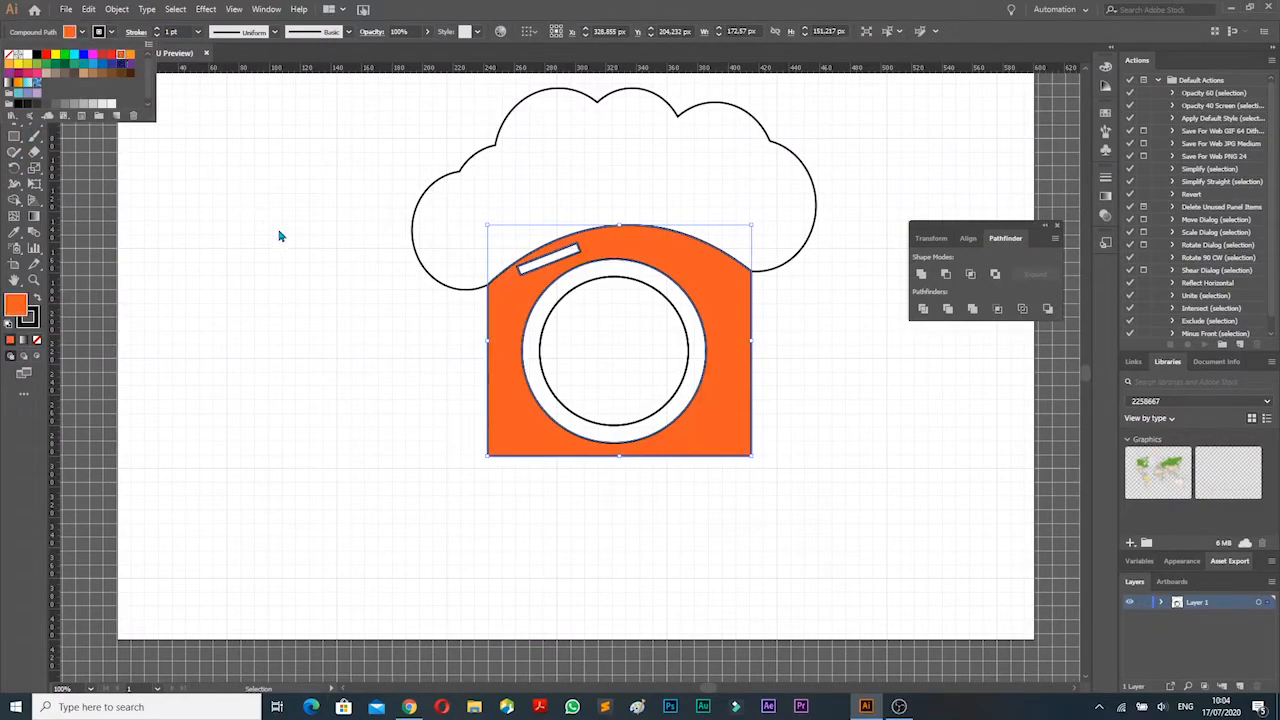
Fill the hat's puffy top with the blue RGB 58, 174, 239
left_click(473, 158)
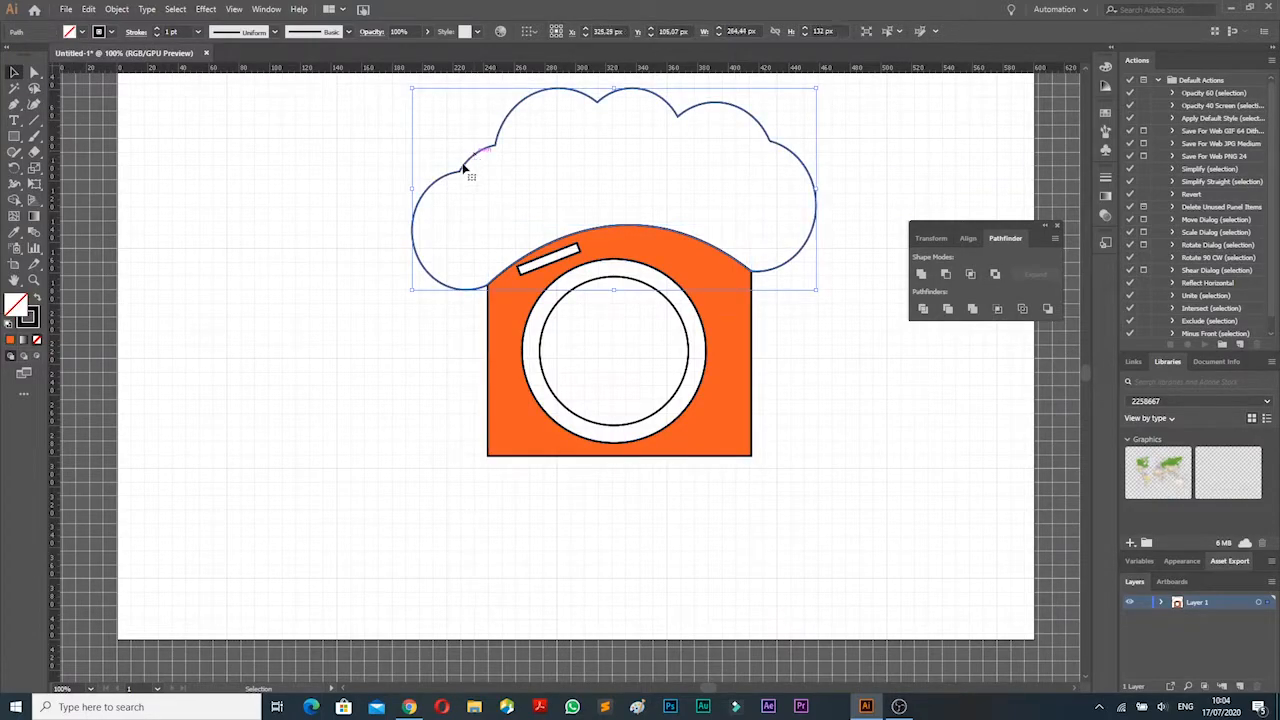
left_click(84, 33)
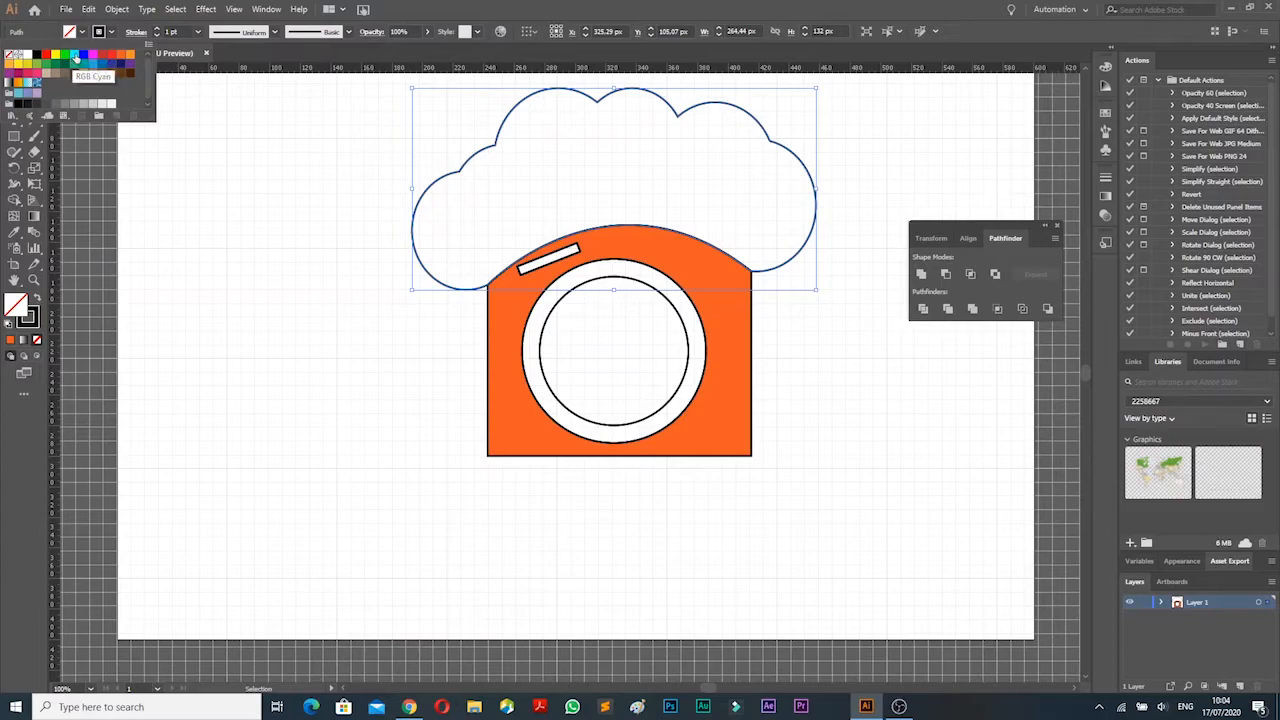
double_click(12, 308)
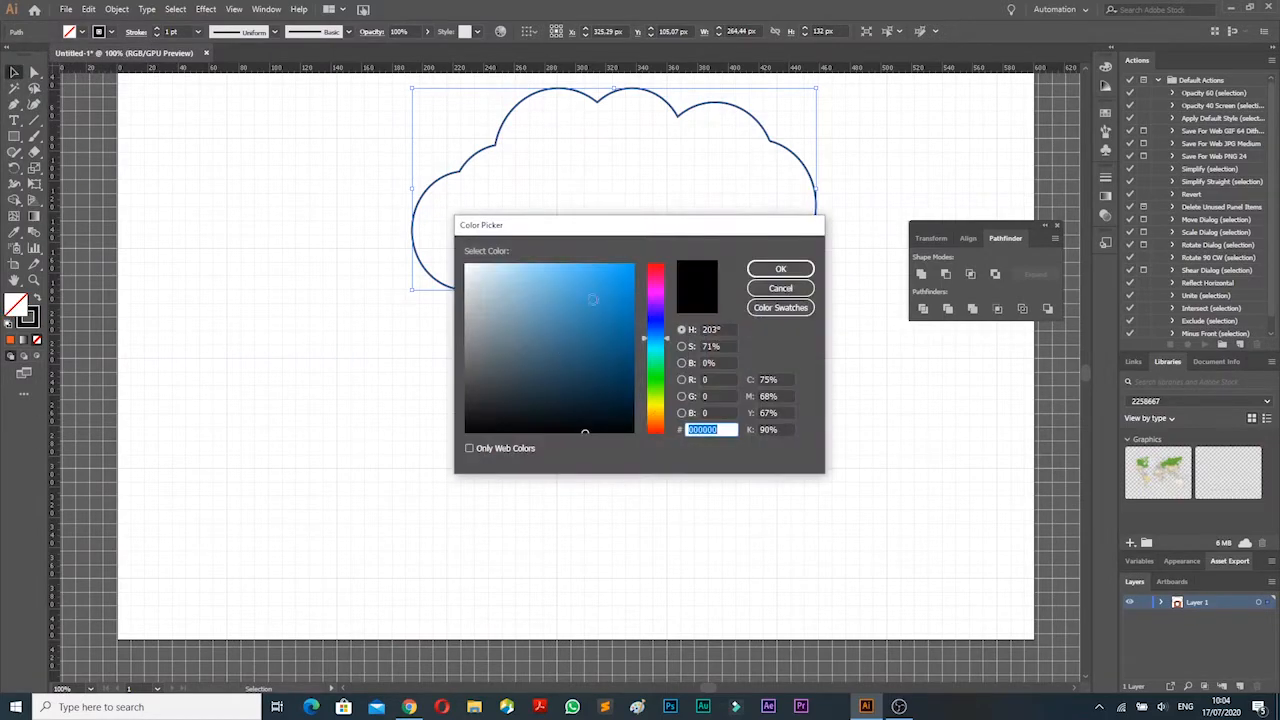
left_click(583, 273)
left_click(559, 276)
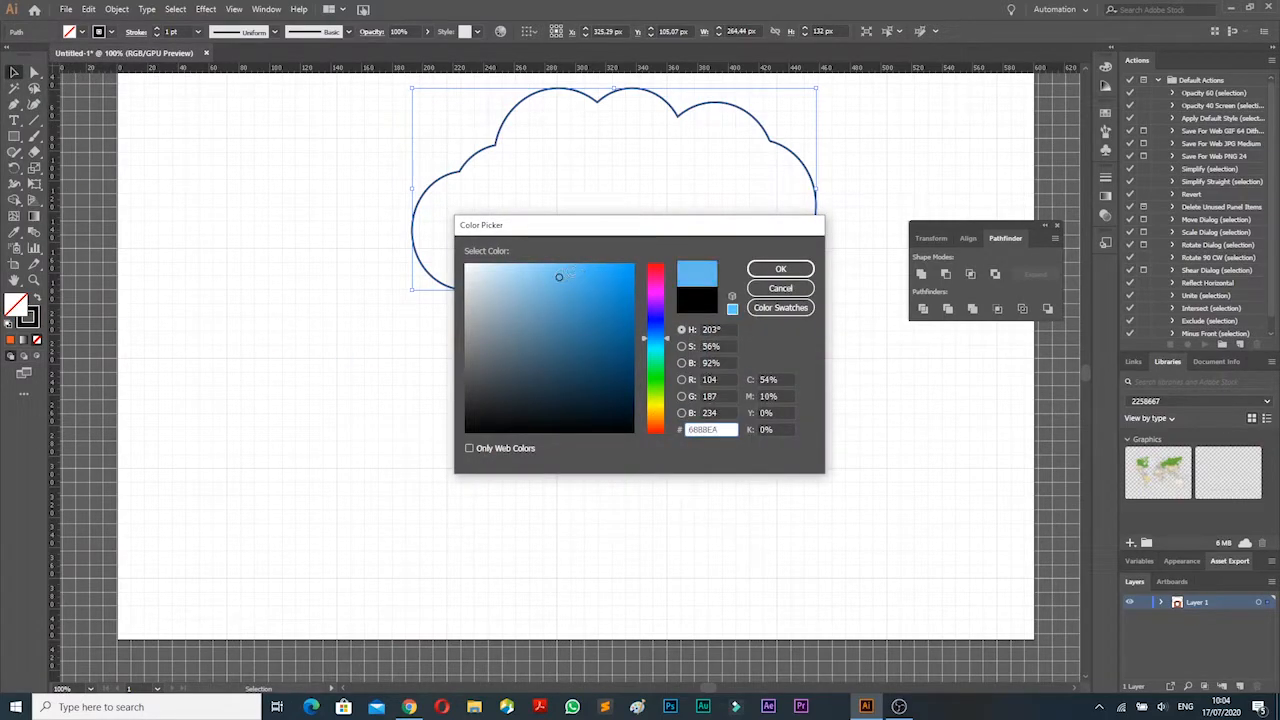
left_click(583, 275)
left_click(601, 280)
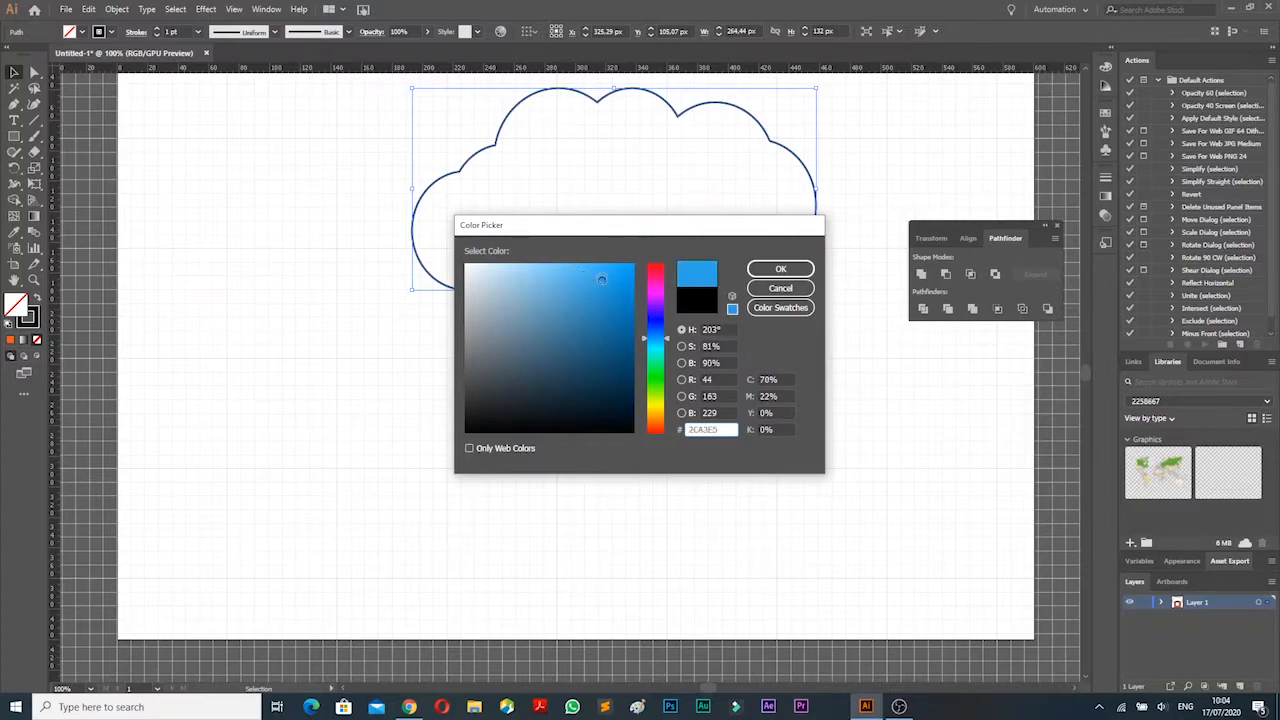
left_click(593, 273)
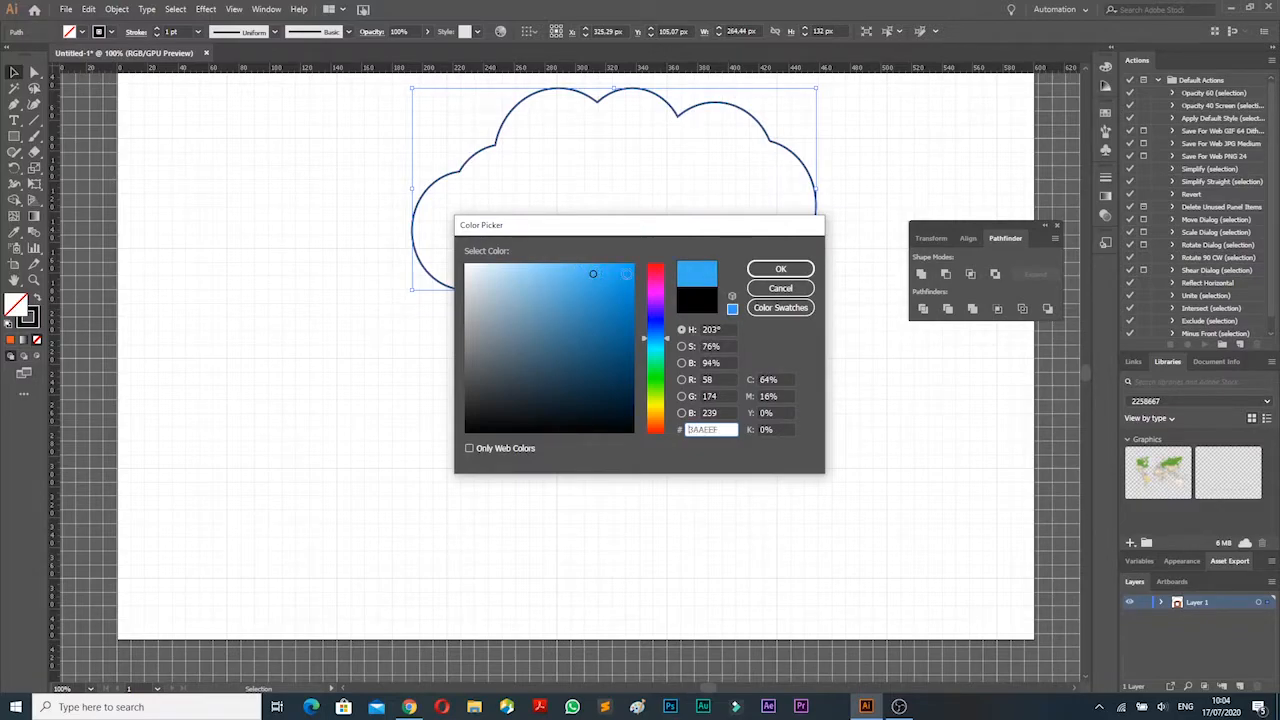
left_click(780, 267)
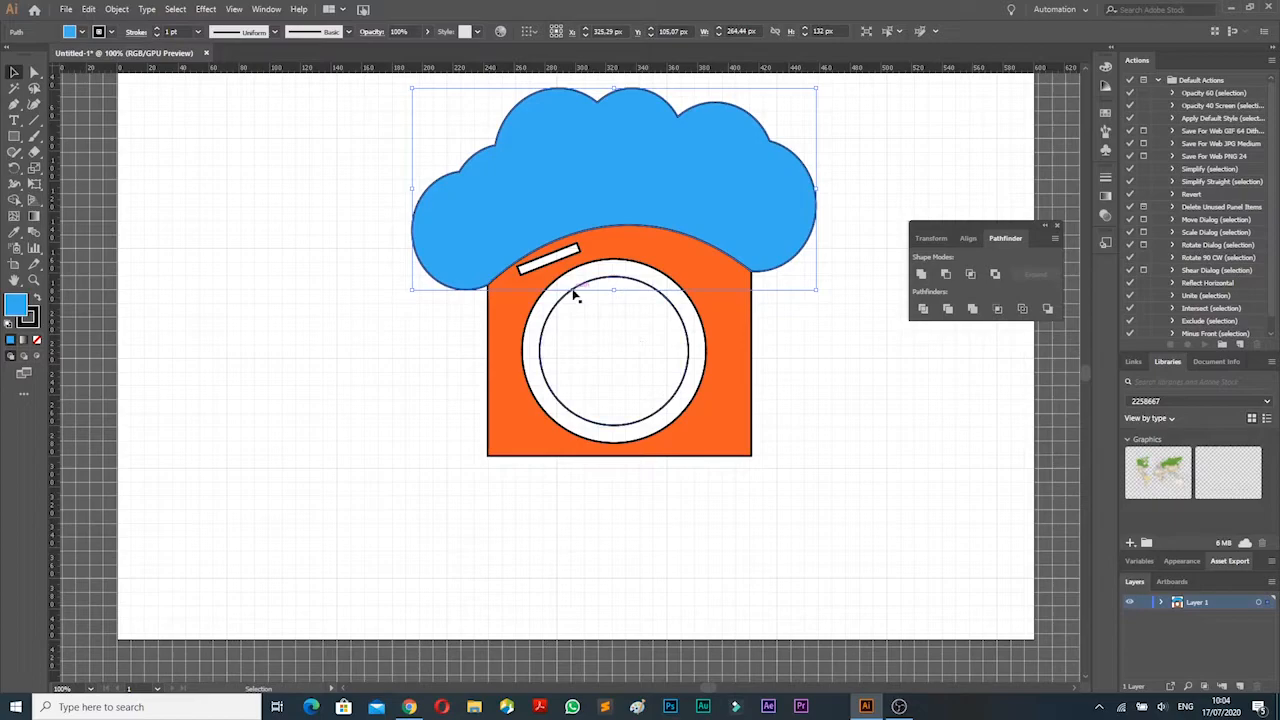
Paste two copies of the inner circle, overlapping its upper and lower halves so that they meet at its centre
left_click(580, 286)
key("a")
key("ctrl+c")
key("ctrl+v")
left_click_drag(543, 309, 584, 208)
key("a")
key("v")
key("ctrl+v")
left_click_drag(565, 455, 613, 505)
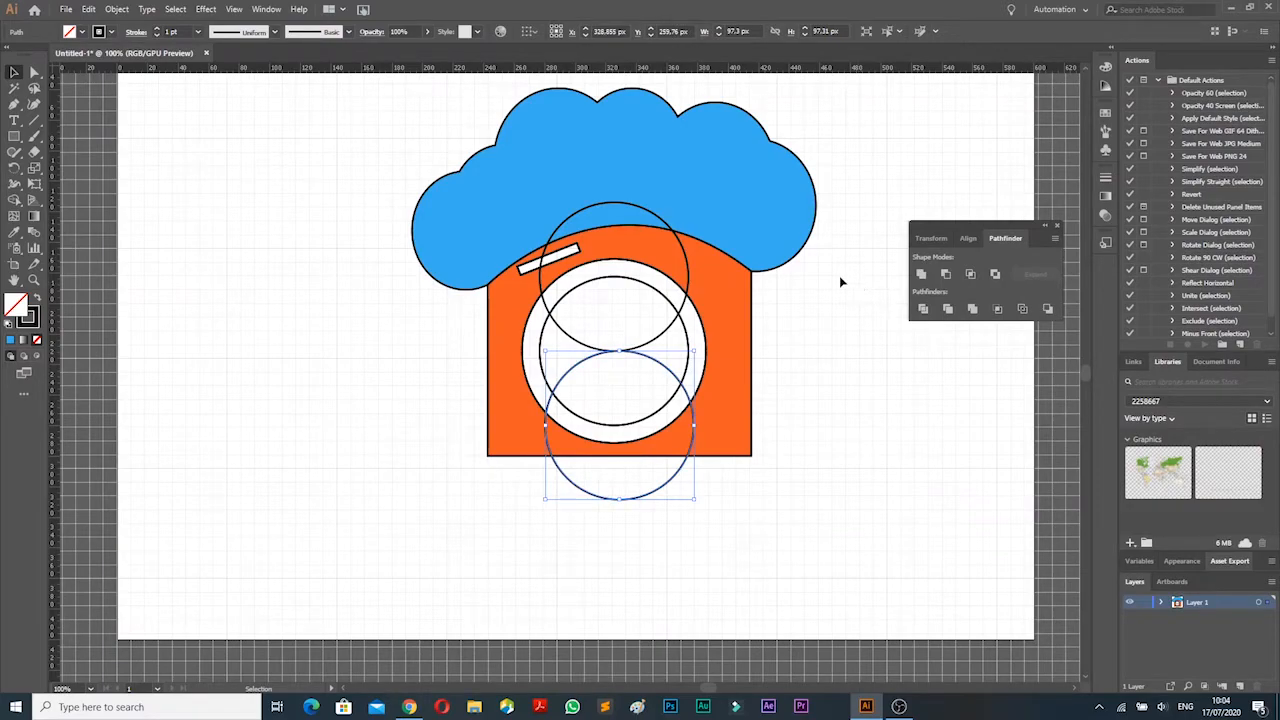
Try to merge the upper overlap with the neighbouring region inside the inner circle using Shape Builder, and undo the merge
key("ctrl+a")
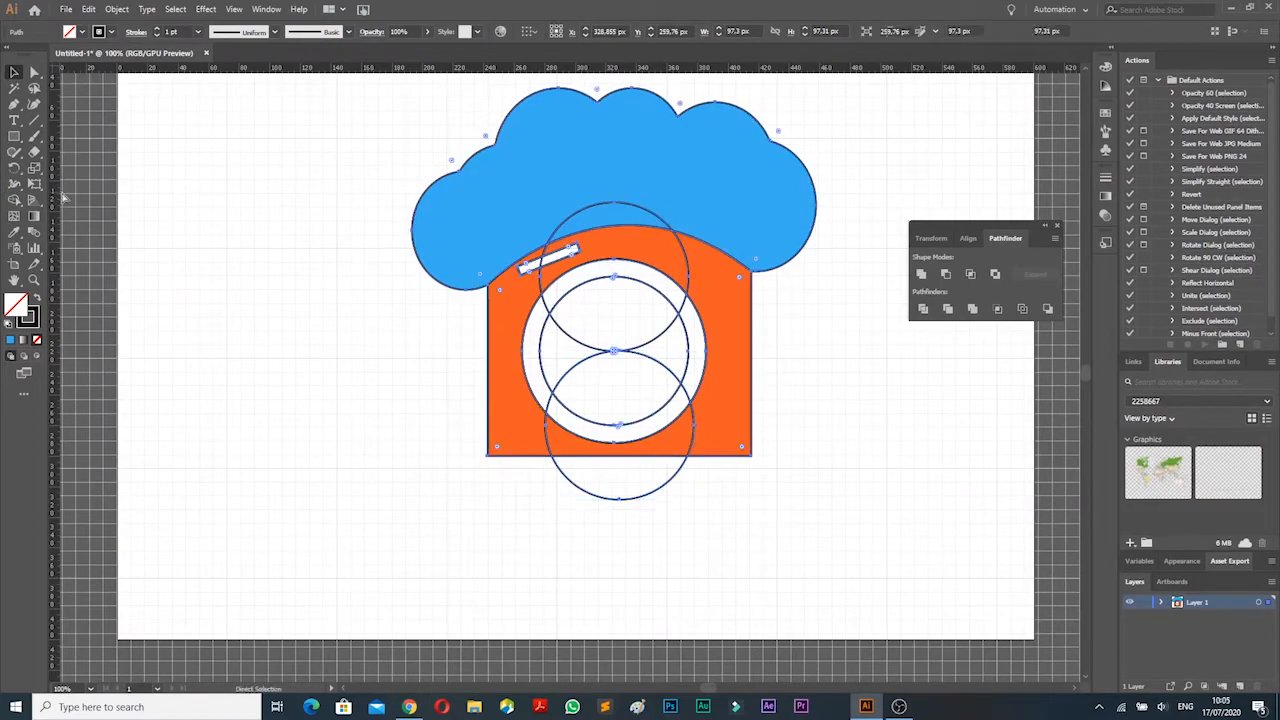
left_click(16, 199)
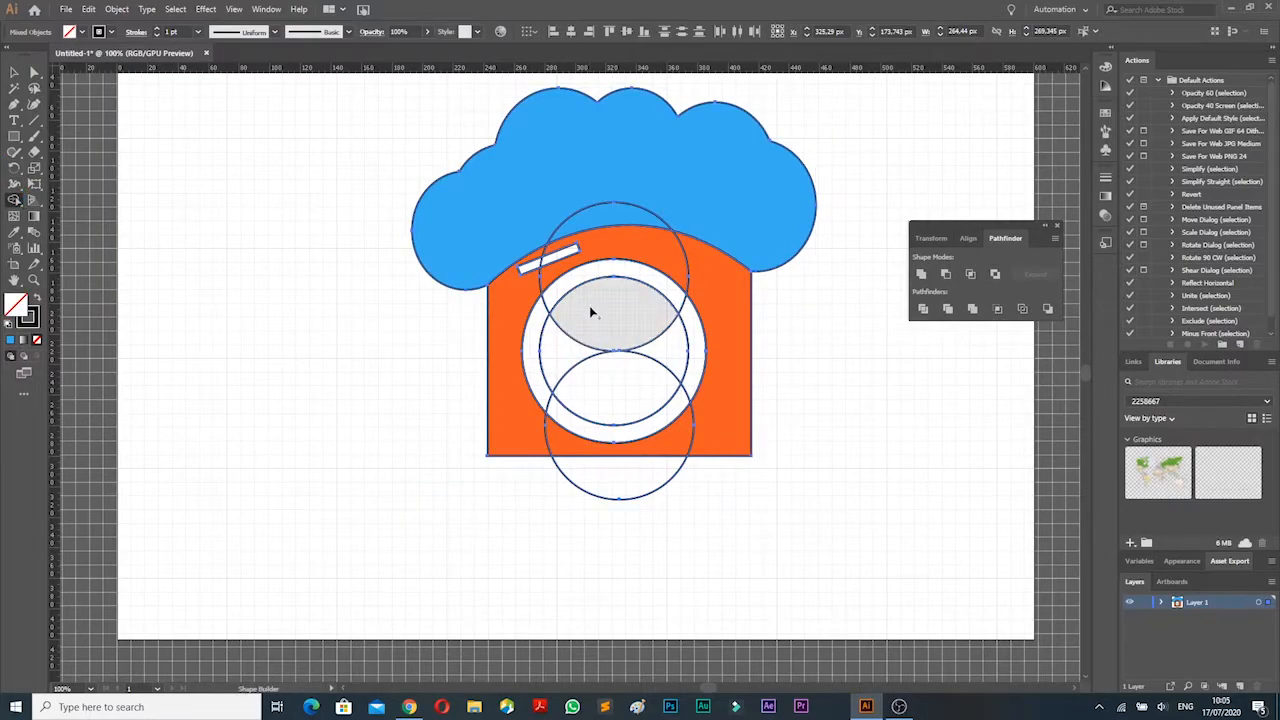
left_click_drag(614, 320, 675, 363)
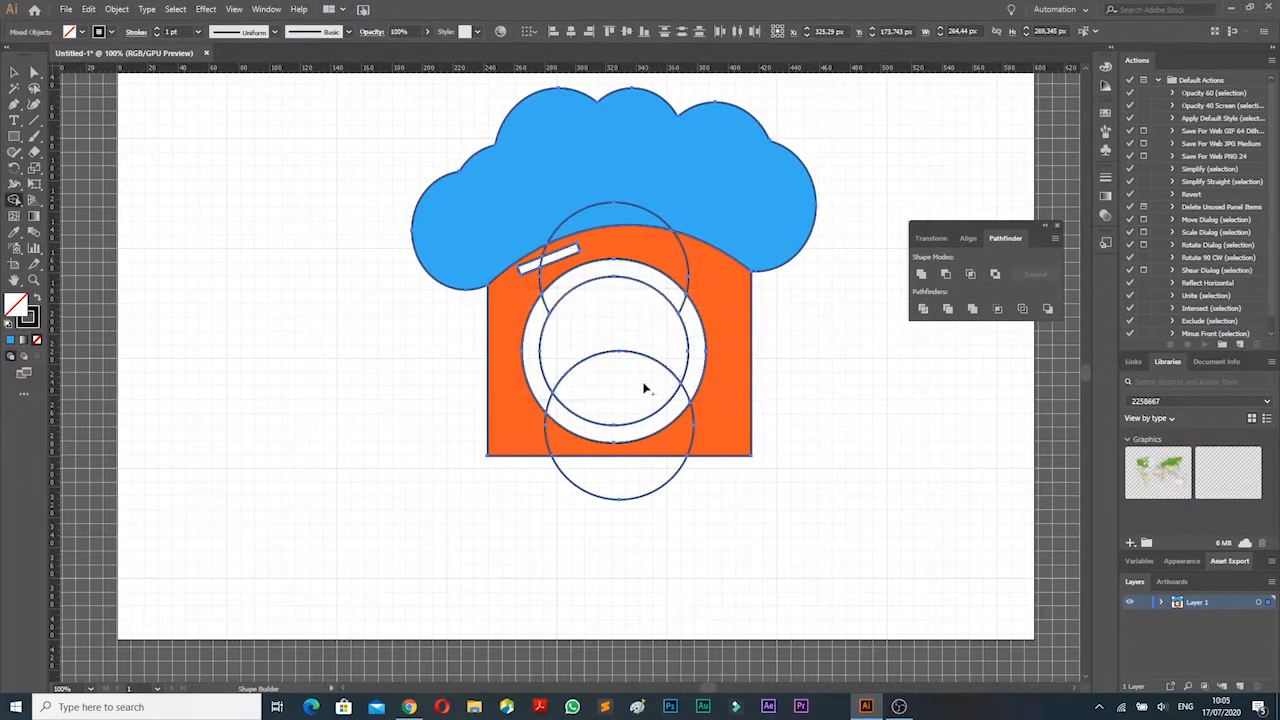
left_click_drag(622, 311, 670, 355)
key("ctrl+z")
Move the lower copied circle so it is horizontally centred with the other circles, and select all the artwork
left_click(13, 75)
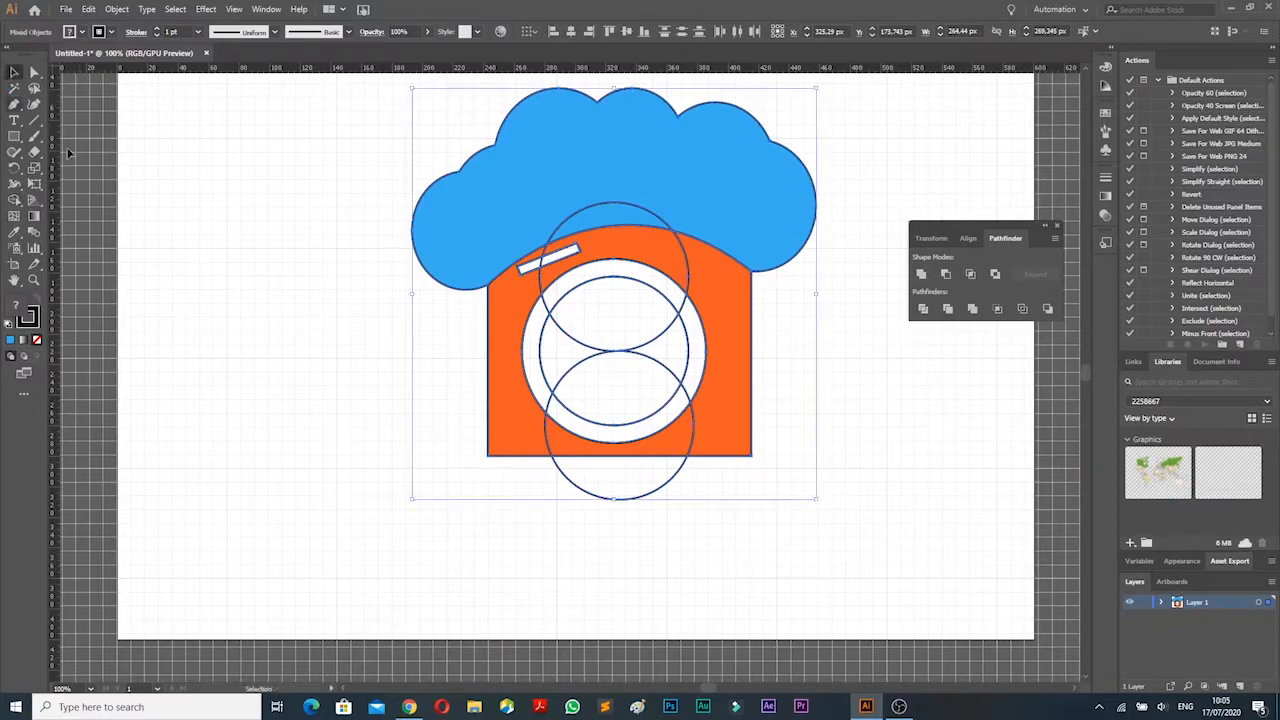
left_click(296, 402)
left_click_drag(591, 358, 583, 364)
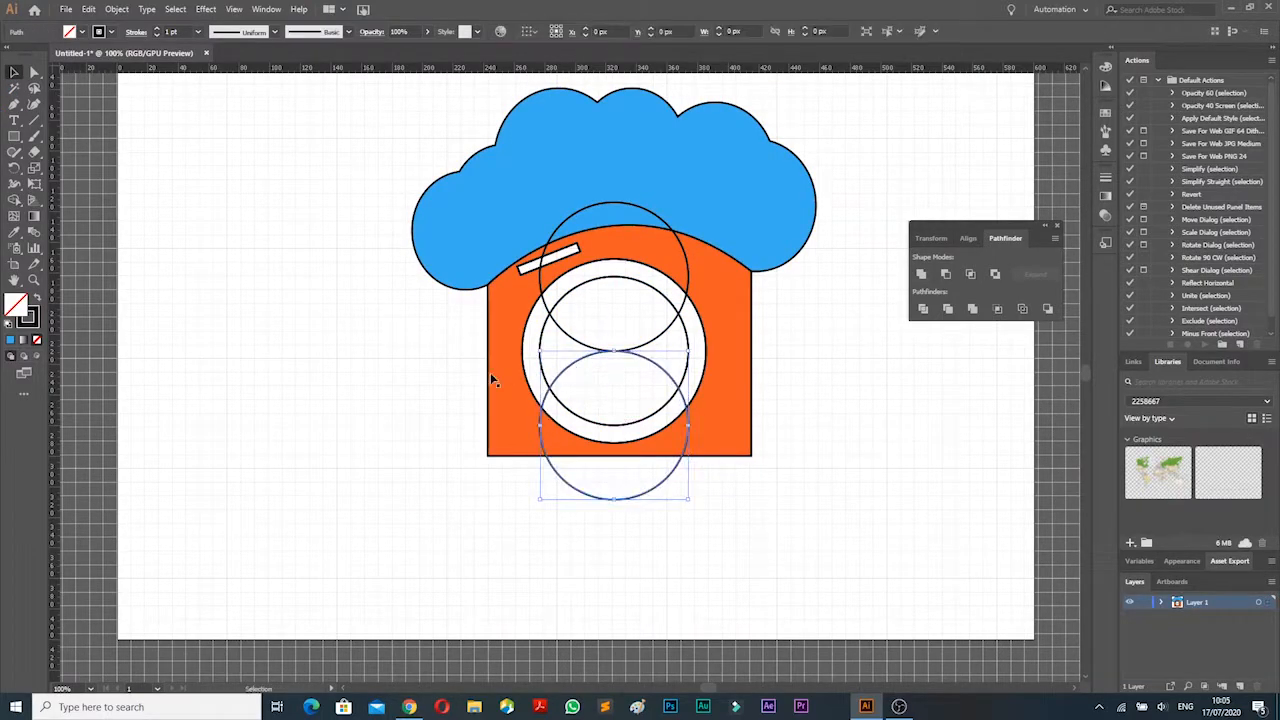
key("ctrl+a")
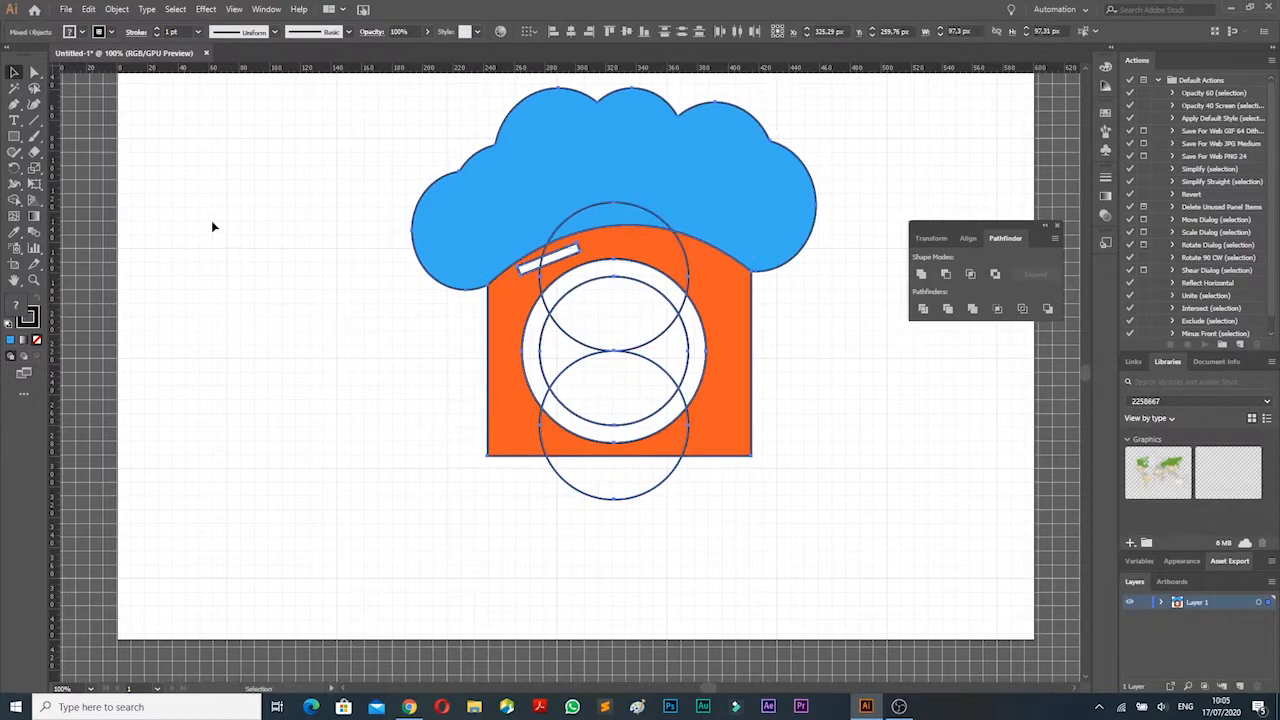
Merge the upper and lower overlap regions inside the inner circle with Shape Builder, dividing it by an S-shaped wave
left_click(14, 199)
left_click_drag(586, 308, 656, 350)
mouse_move(604, 386)
left_mouse_down()
mouse_move(571, 363)
mouse_move(594, 365)
left_mouse_up()
Use Shape Builder to merge the leftover circle segments into the ring, the hat's base and the puffy top
left_click_drag(536, 318, 535, 323)
left_click_drag(661, 286, 690, 314)
mouse_move(697, 369)
left_mouse_down()
mouse_move(672, 407)
mouse_move(590, 422)
mouse_move(554, 406)
mouse_move(514, 422)
mouse_move(548, 437)
mouse_move(709, 423)
left_mouse_up()
mouse_move(723, 285)
left_mouse_down()
mouse_move(667, 253)
mouse_move(609, 255)
left_mouse_up()
left_click(617, 218)
left_click(561, 478)
left_click(14, 73)
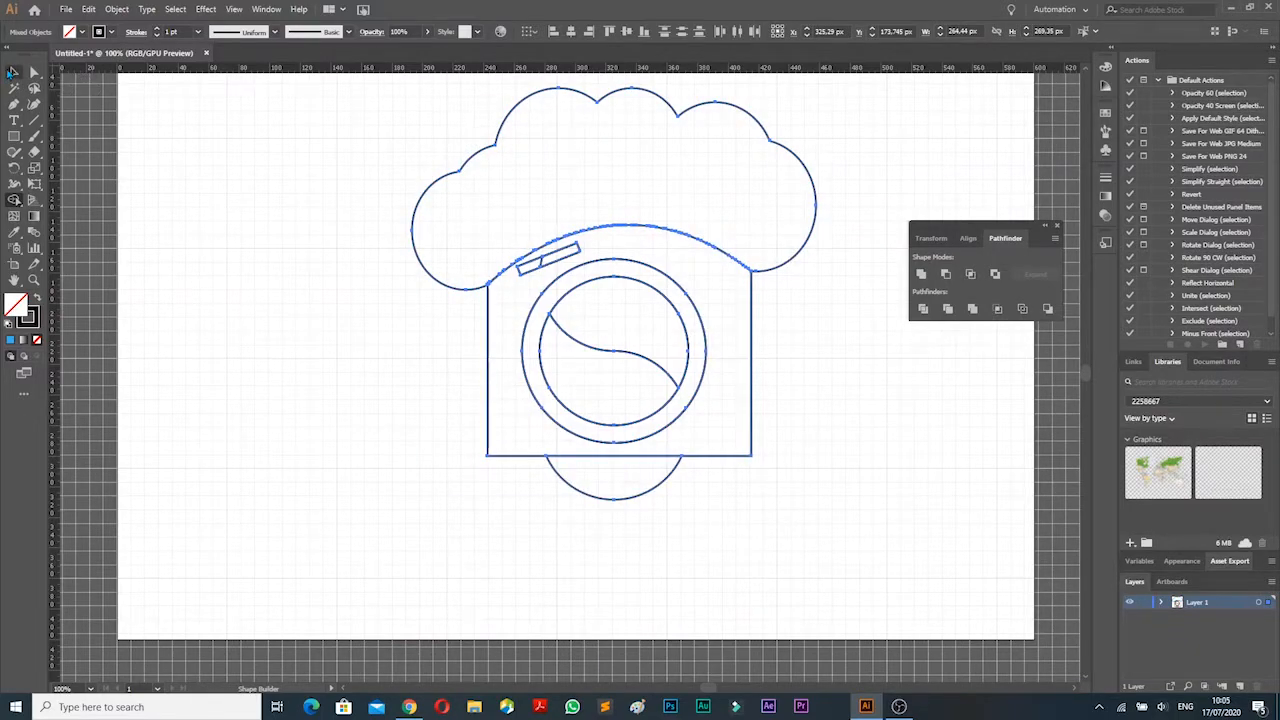
Fill the hat's puffy top with a bright blue
left_click(299, 258)
left_click(459, 172)
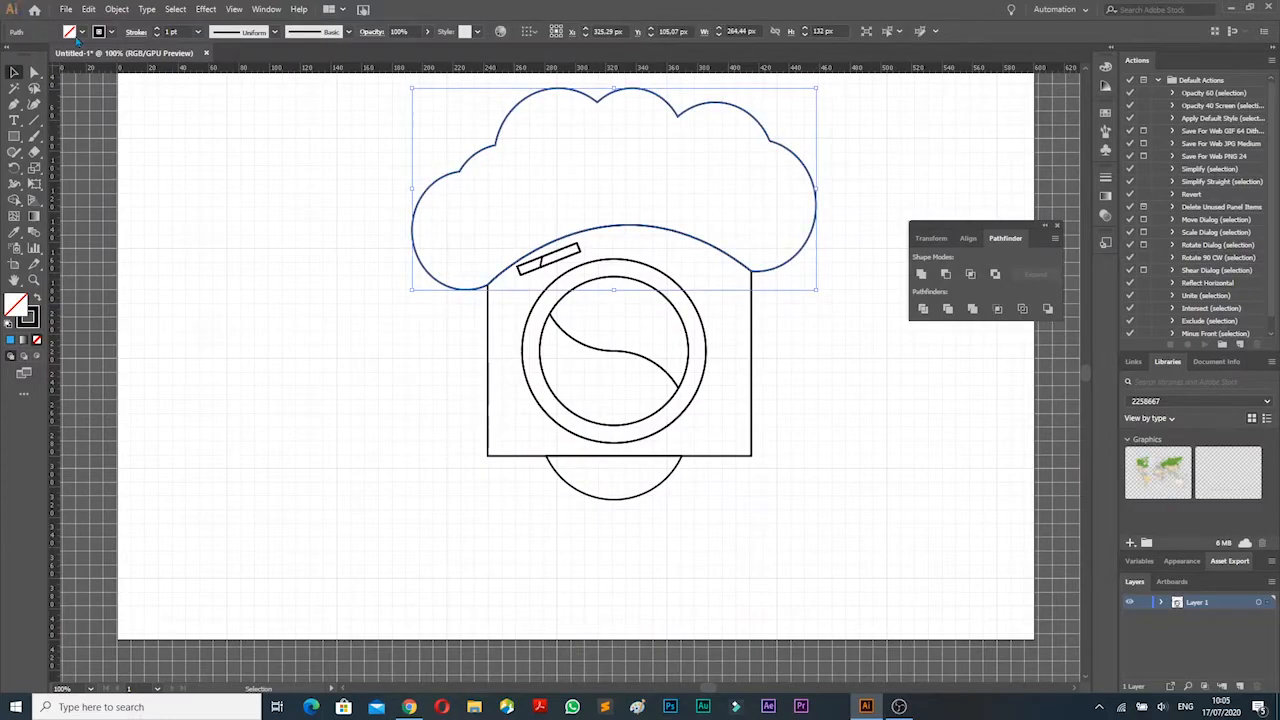
double_click(29, 318)
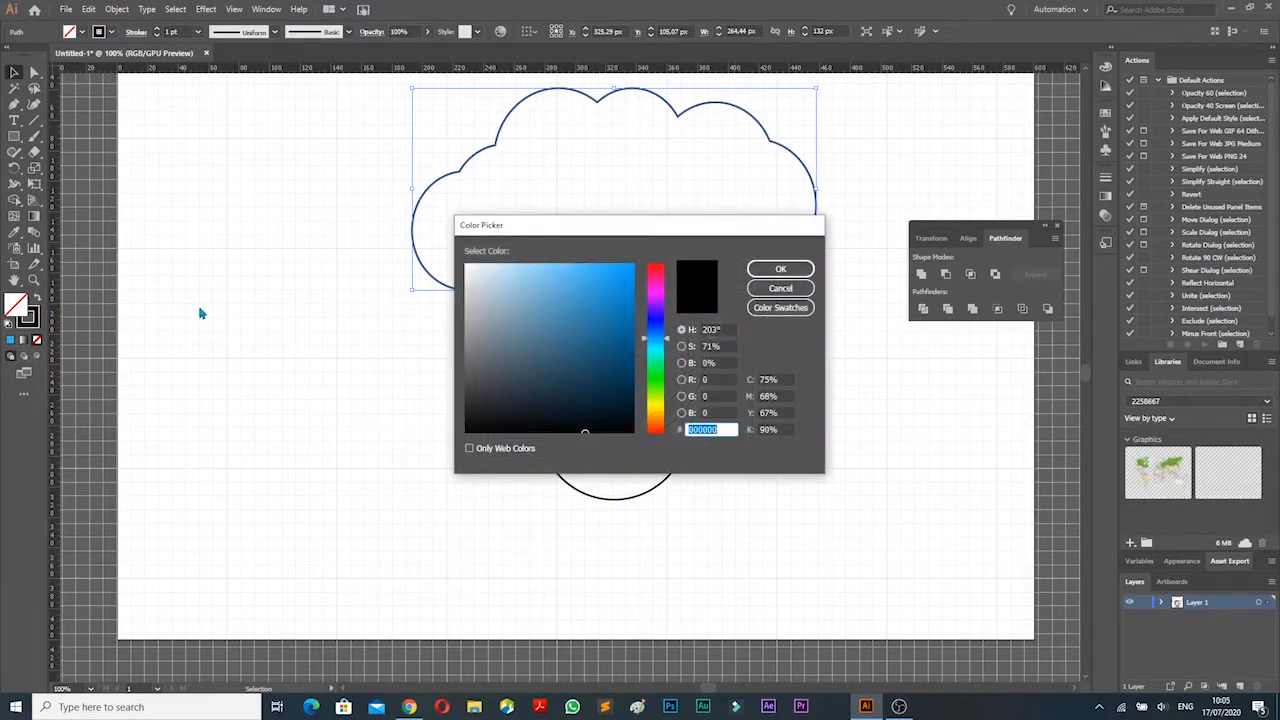
left_click(573, 276)
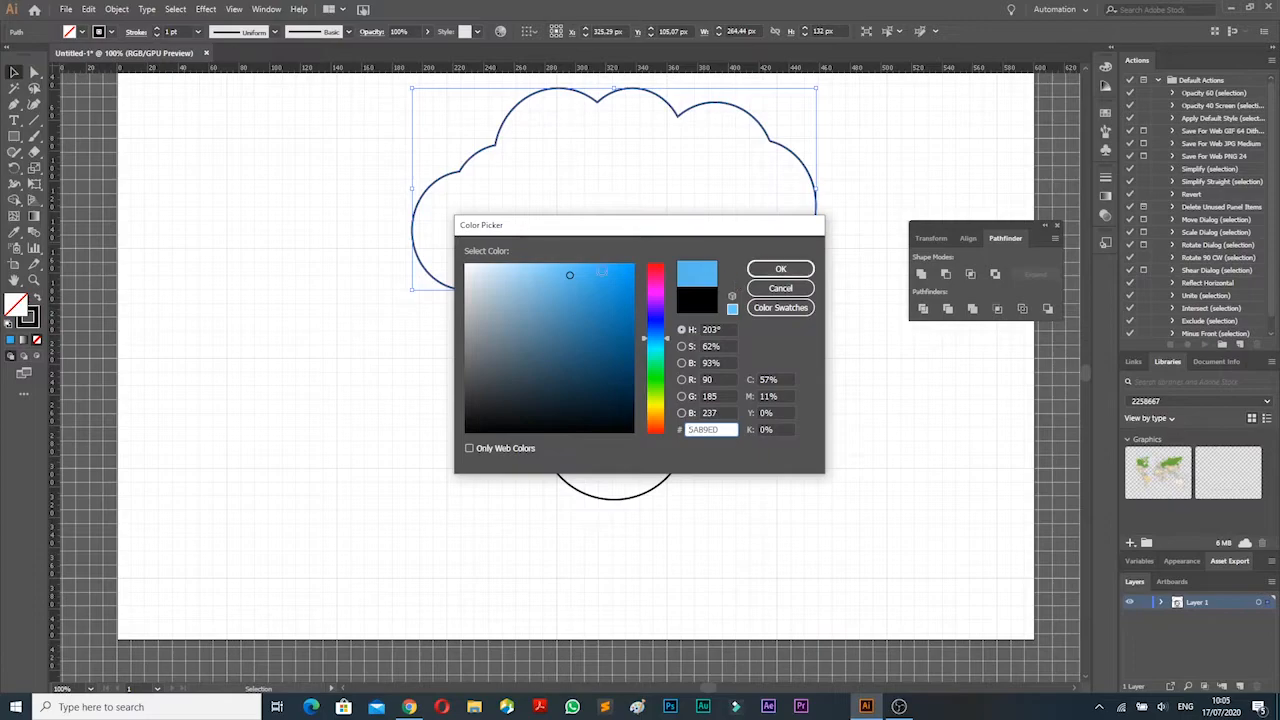
left_click(600, 272)
left_click(782, 269)
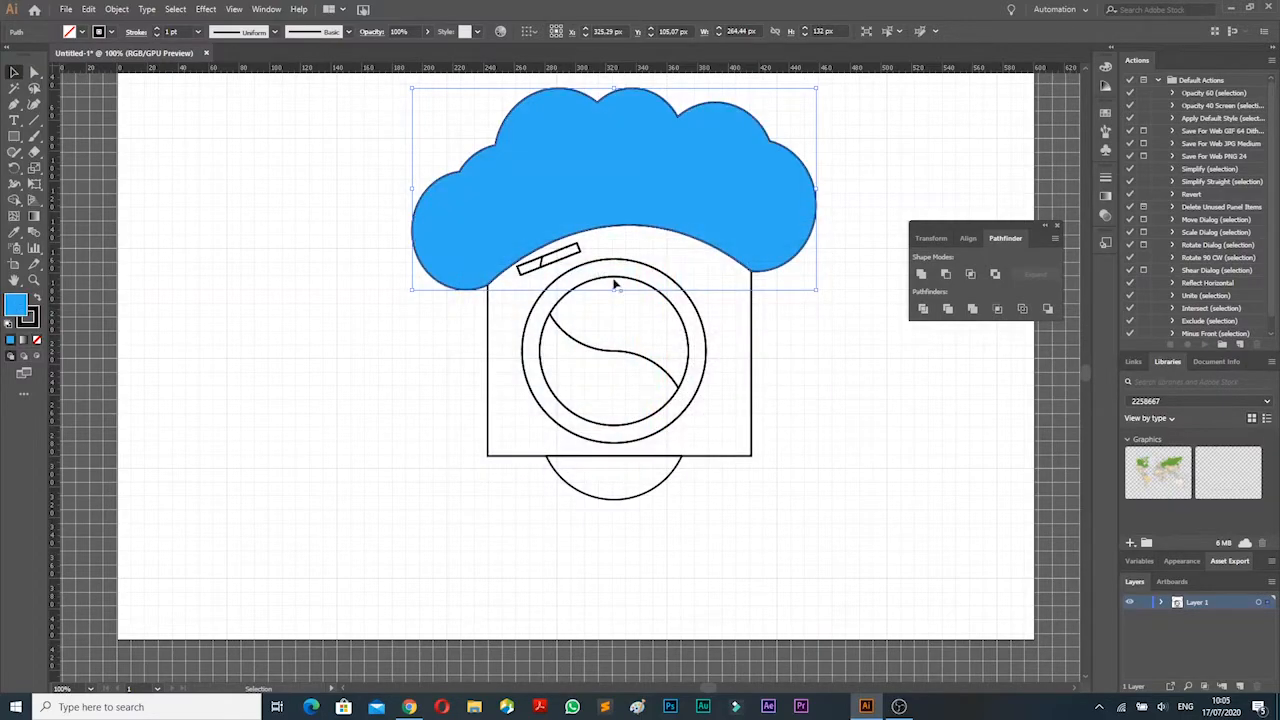
Fill the hat's base around the ring with orange
left_click(489, 320)
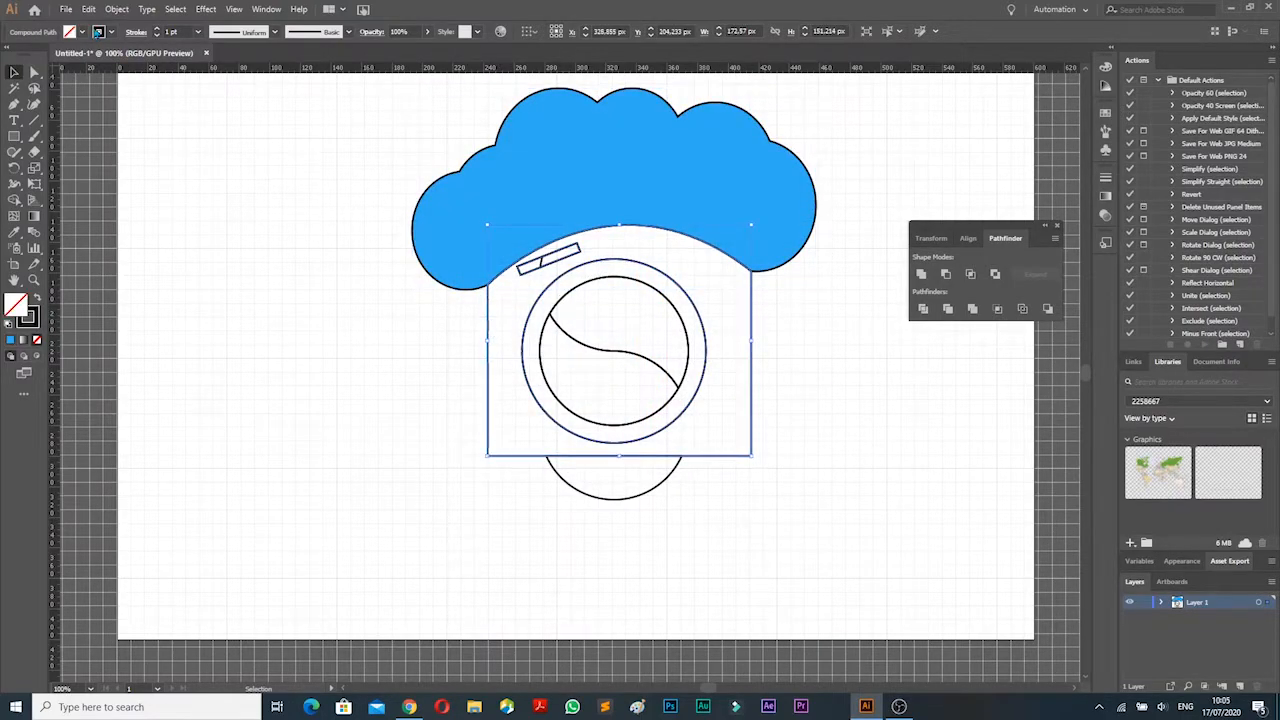
left_click(84, 32)
left_click(116, 55)
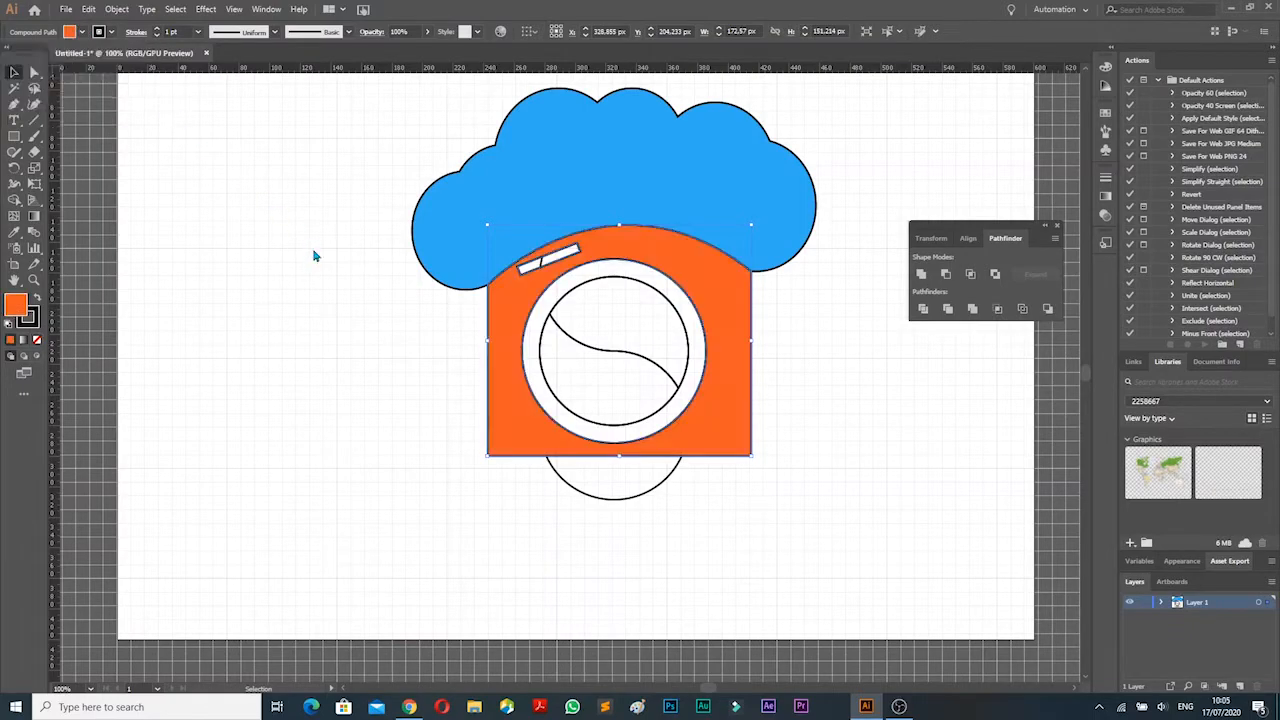
Fill the ring around the inner circle with black
left_click(587, 282)
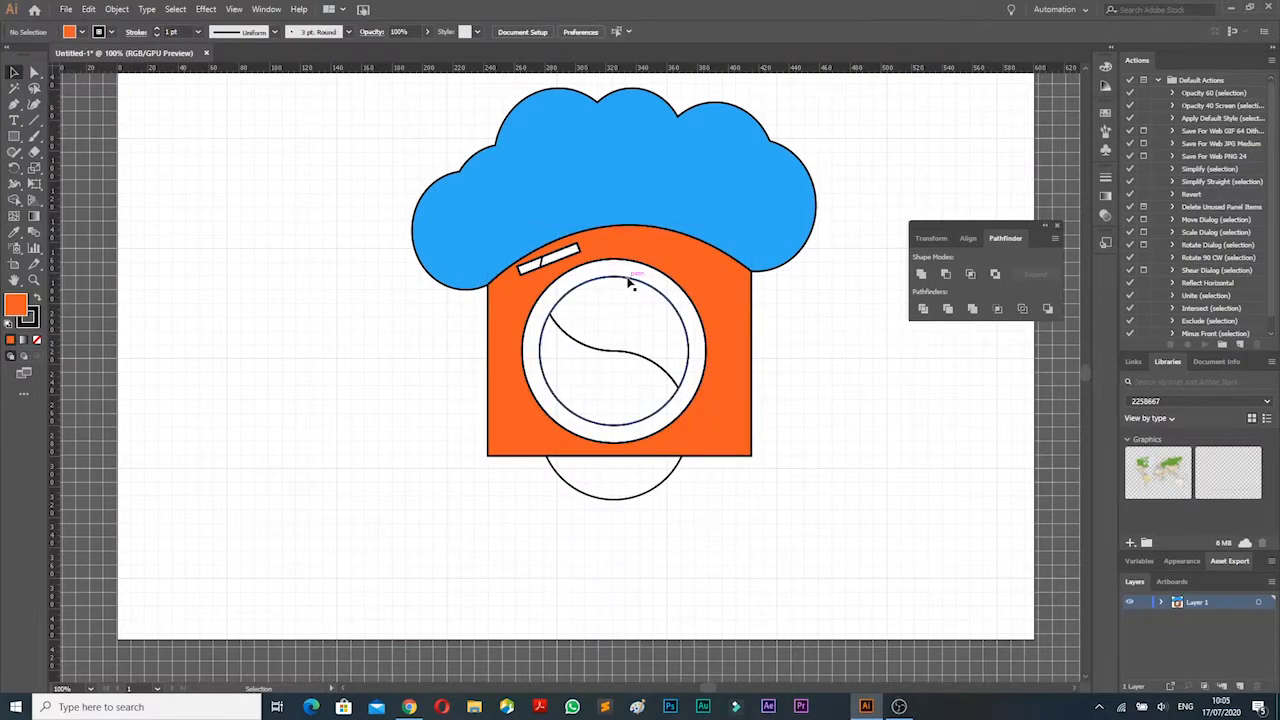
left_click(84, 32)
left_click(38, 55)
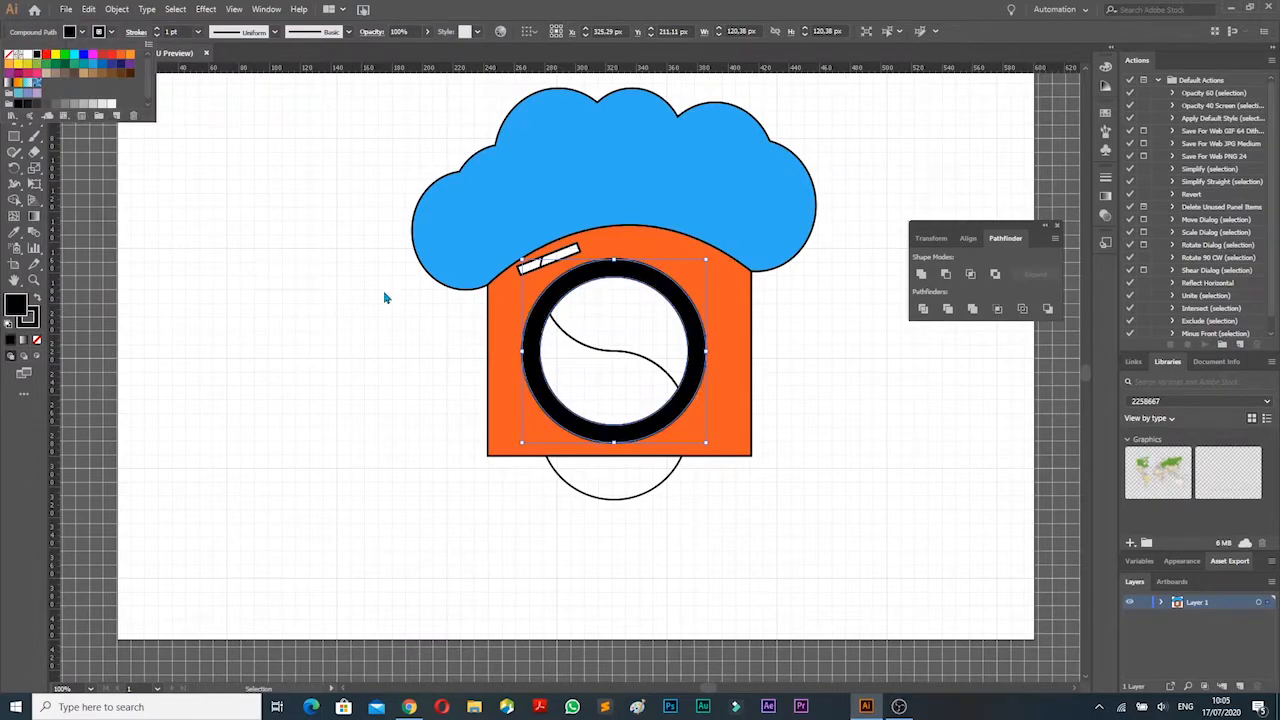
Turn the upper wave region inside the ring into its own shape with Shape Builder, with all the artwork selected
left_click(577, 300)
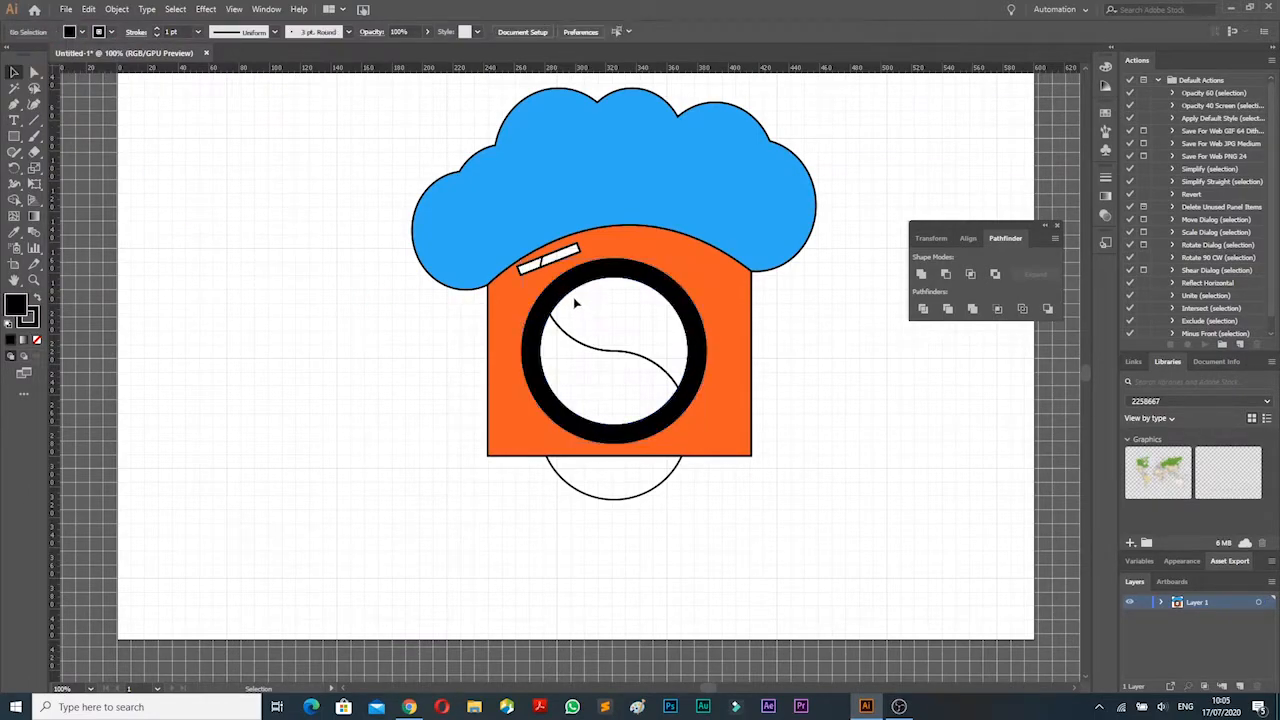
left_click(584, 282)
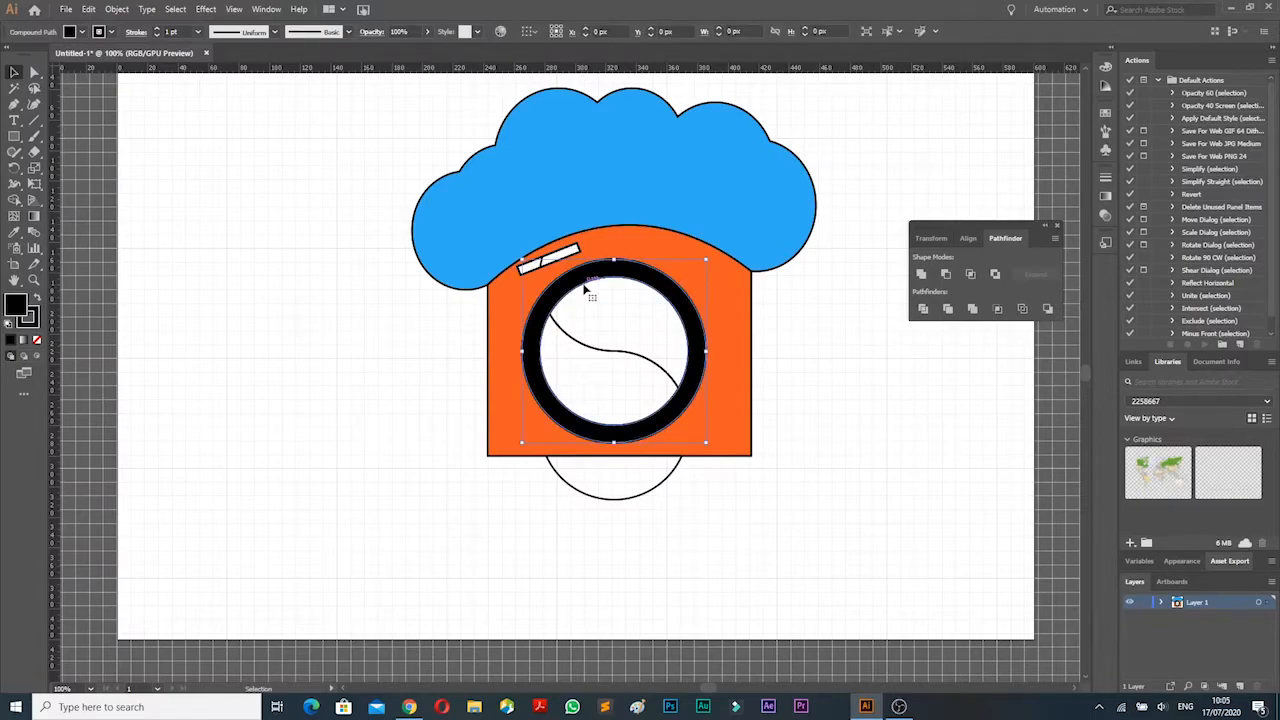
left_click(586, 359)
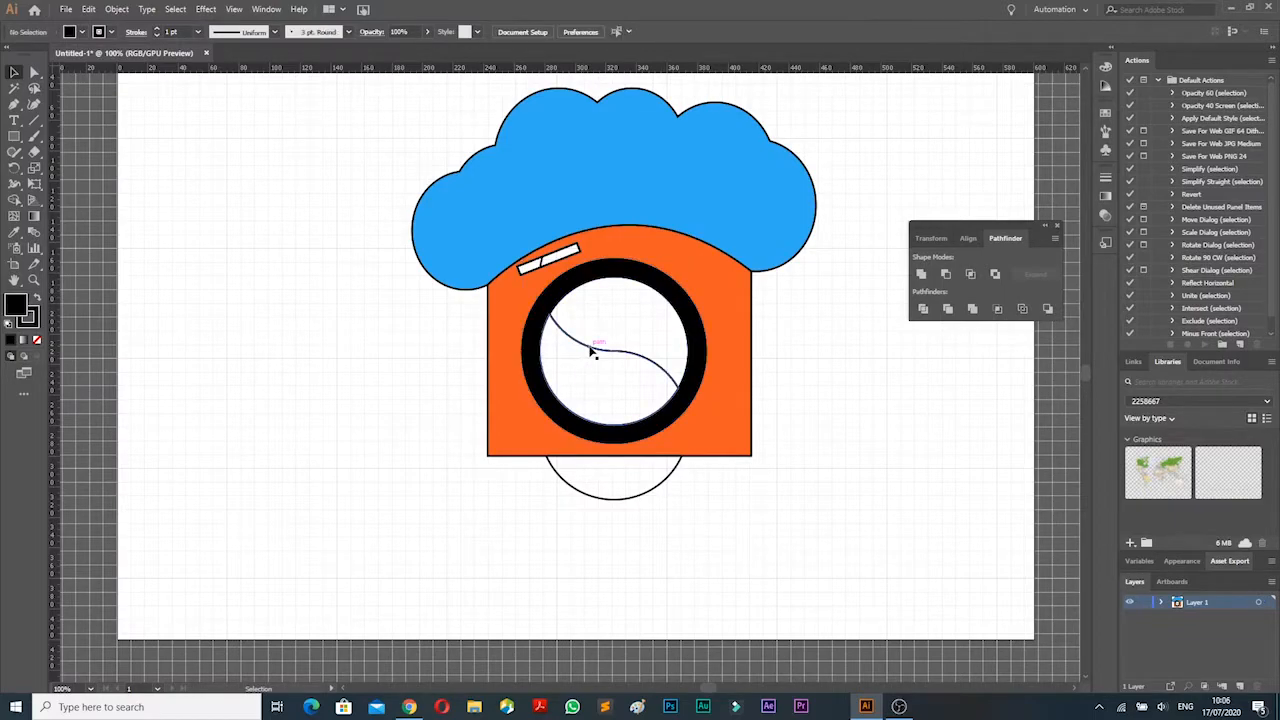
left_click(591, 348)
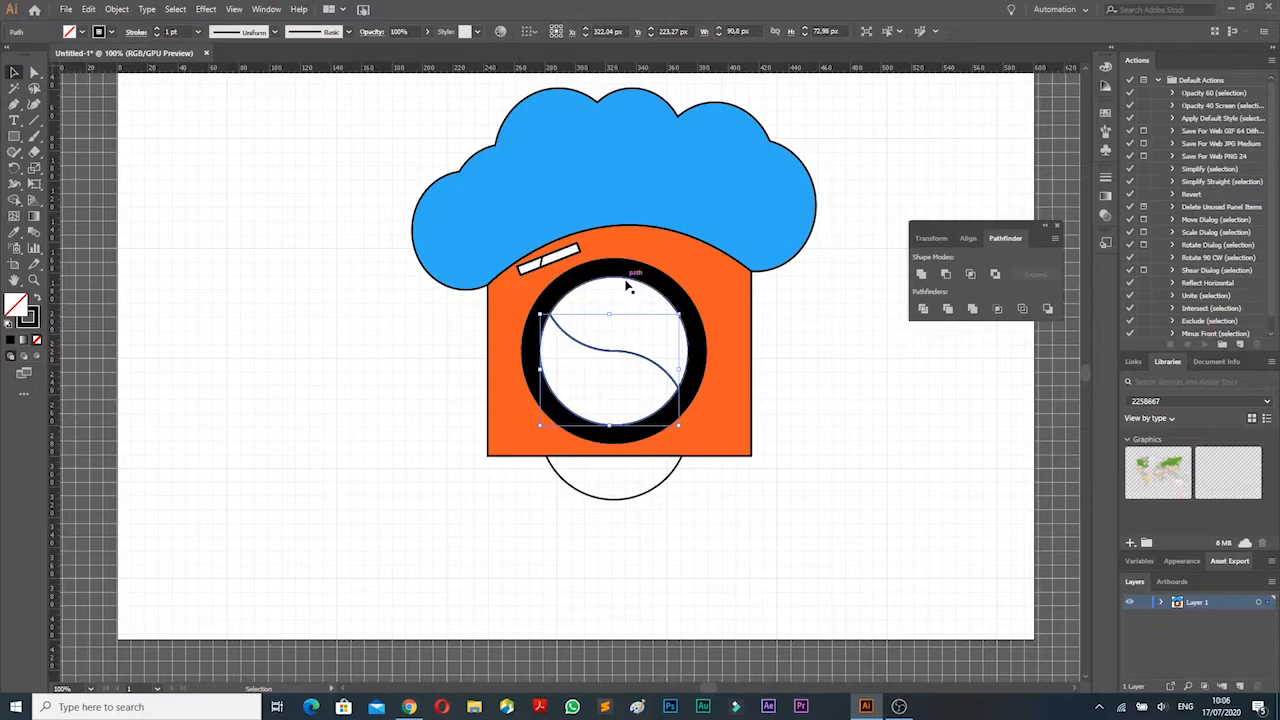
left_click(628, 287)
left_click(15, 200)
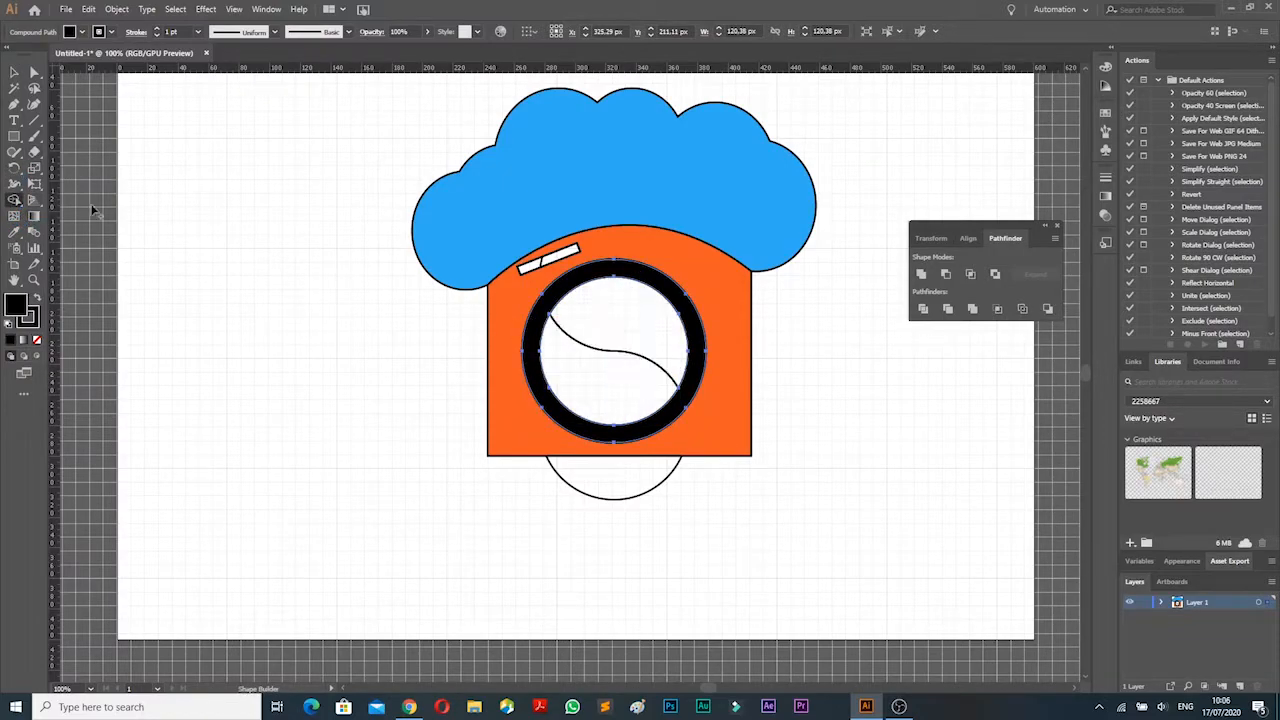
key("v")
key("ctrl+a")
key("shift+m")
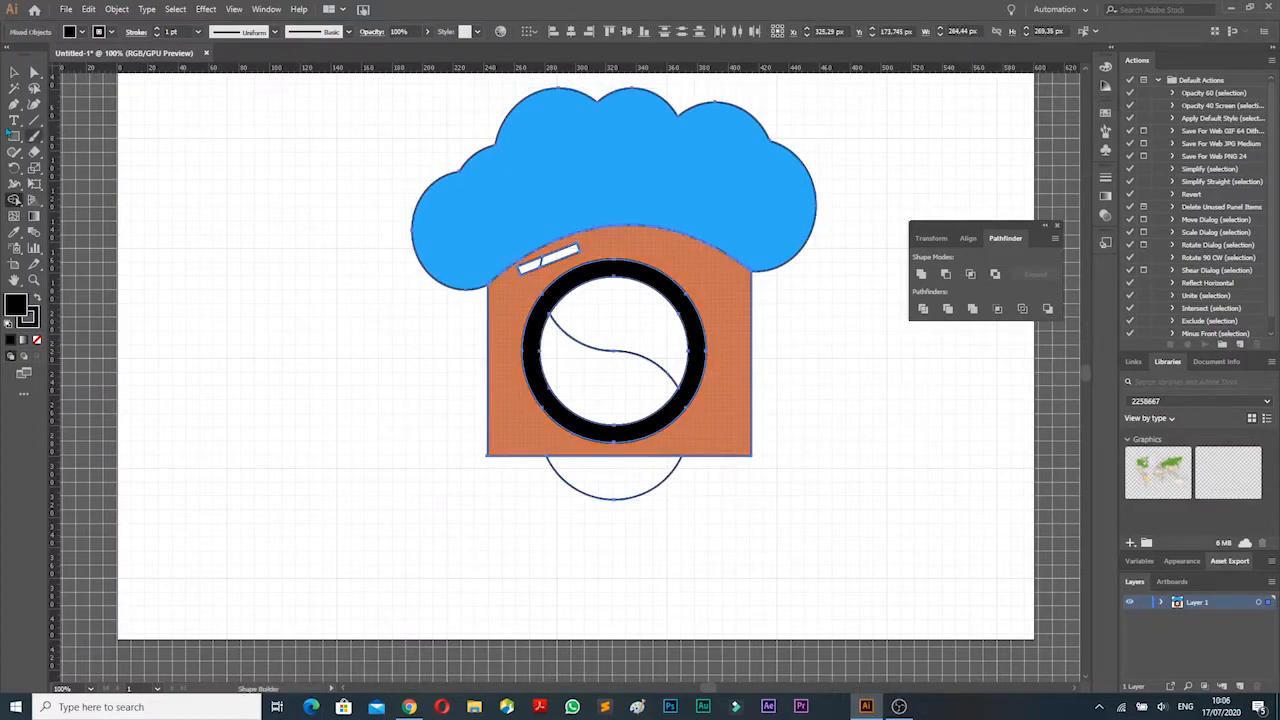
left_click(618, 325)
key("v")
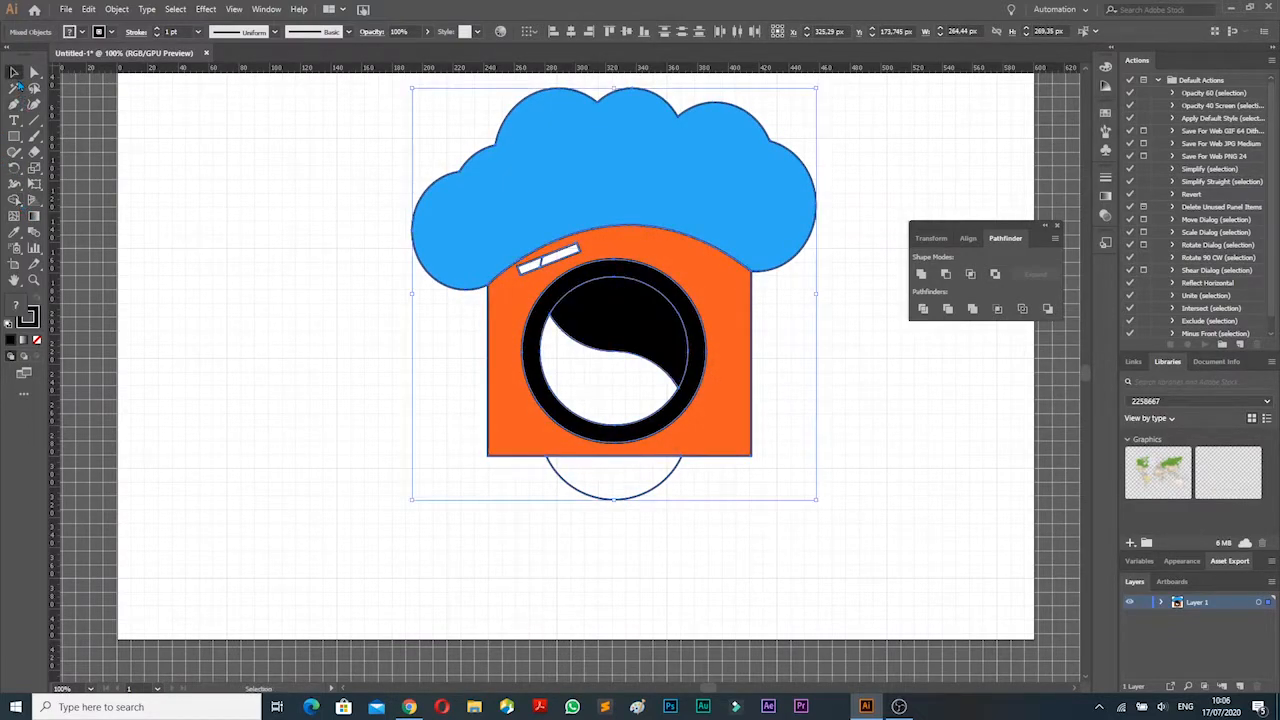
Fill the upper wave shape inside the ring with white
left_click(381, 347)
left_click(600, 295)
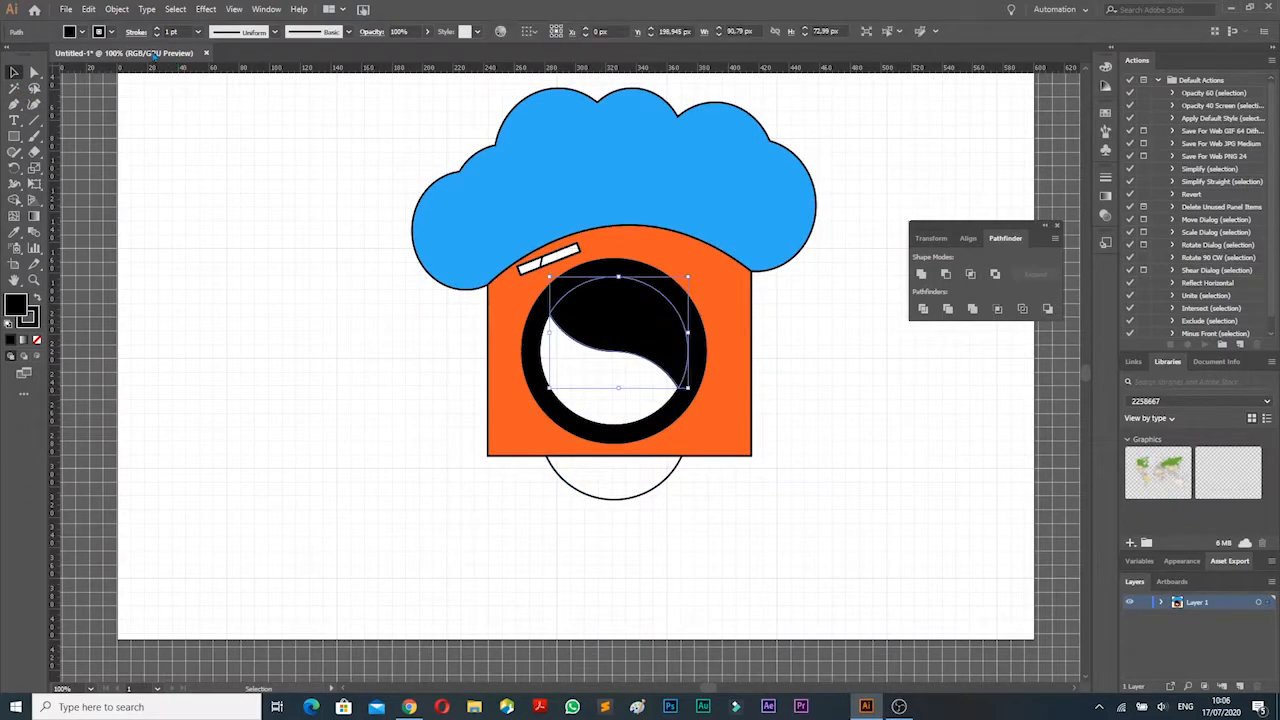
left_click(83, 32)
left_click(24, 53)
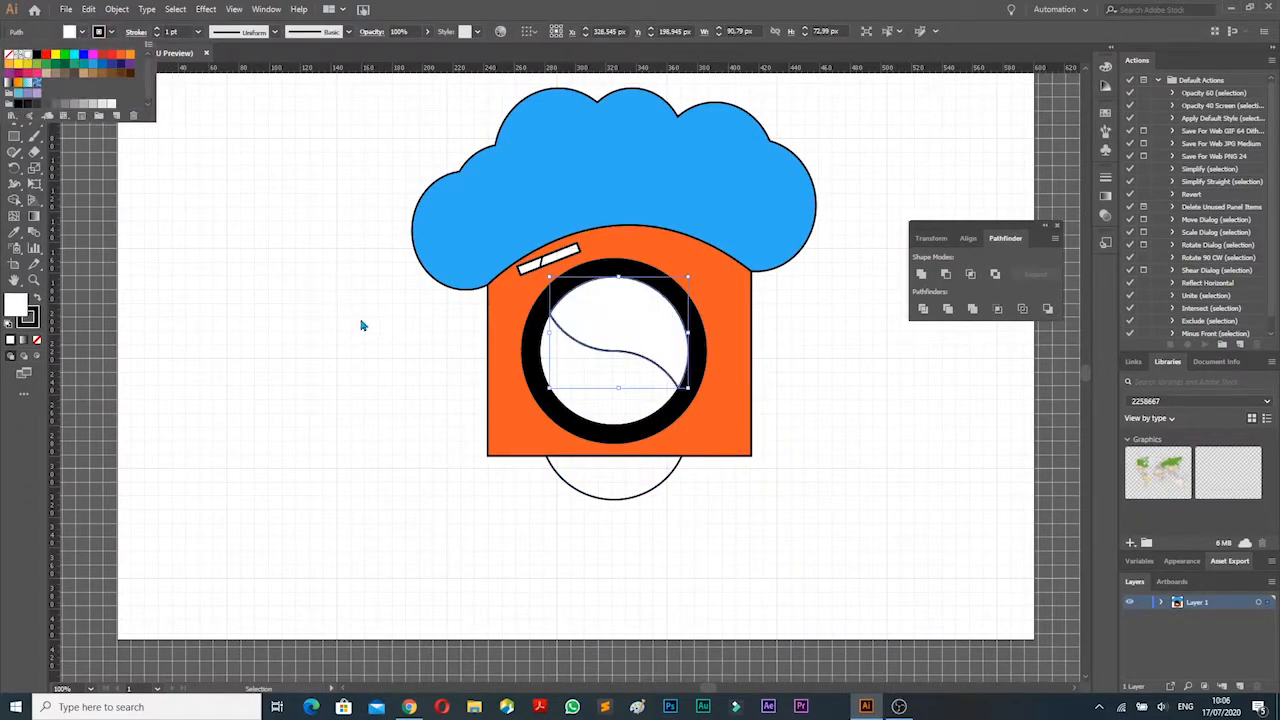
Fill the lower wave shape inside the ring with the puffy top's blue using the Eyedropper
left_click(572, 356)
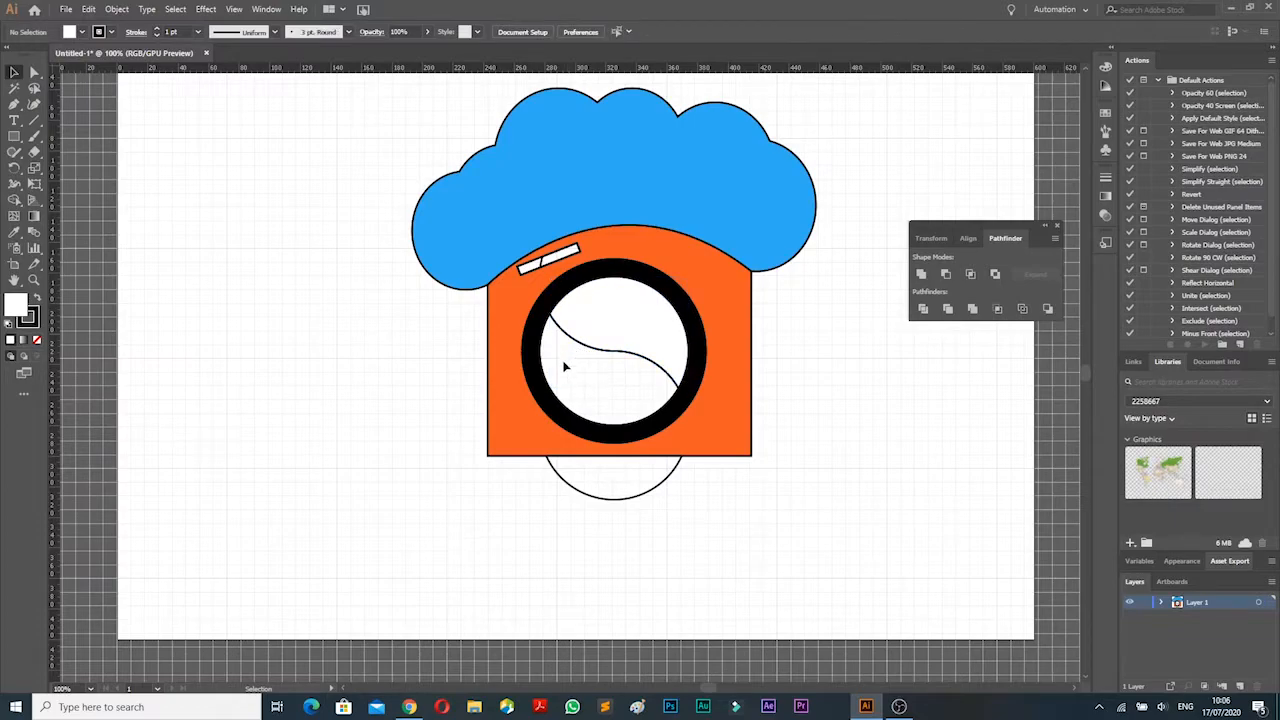
left_click(545, 366)
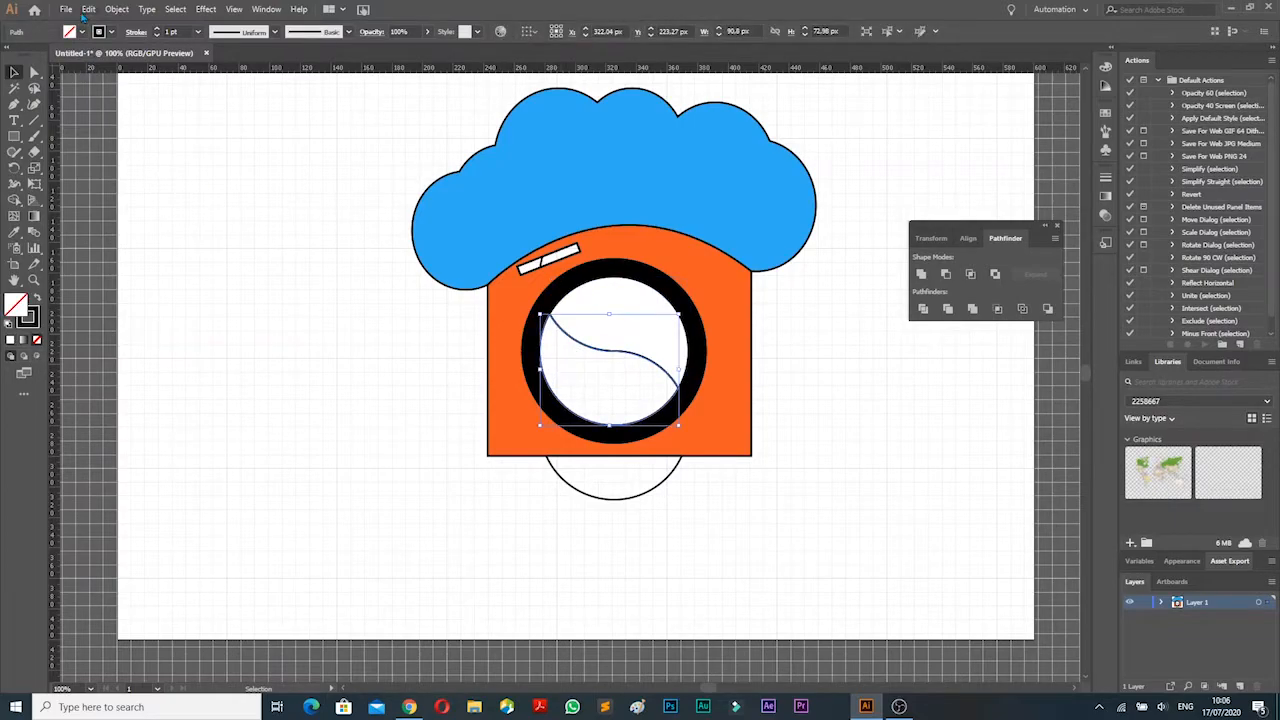
left_click(16, 231)
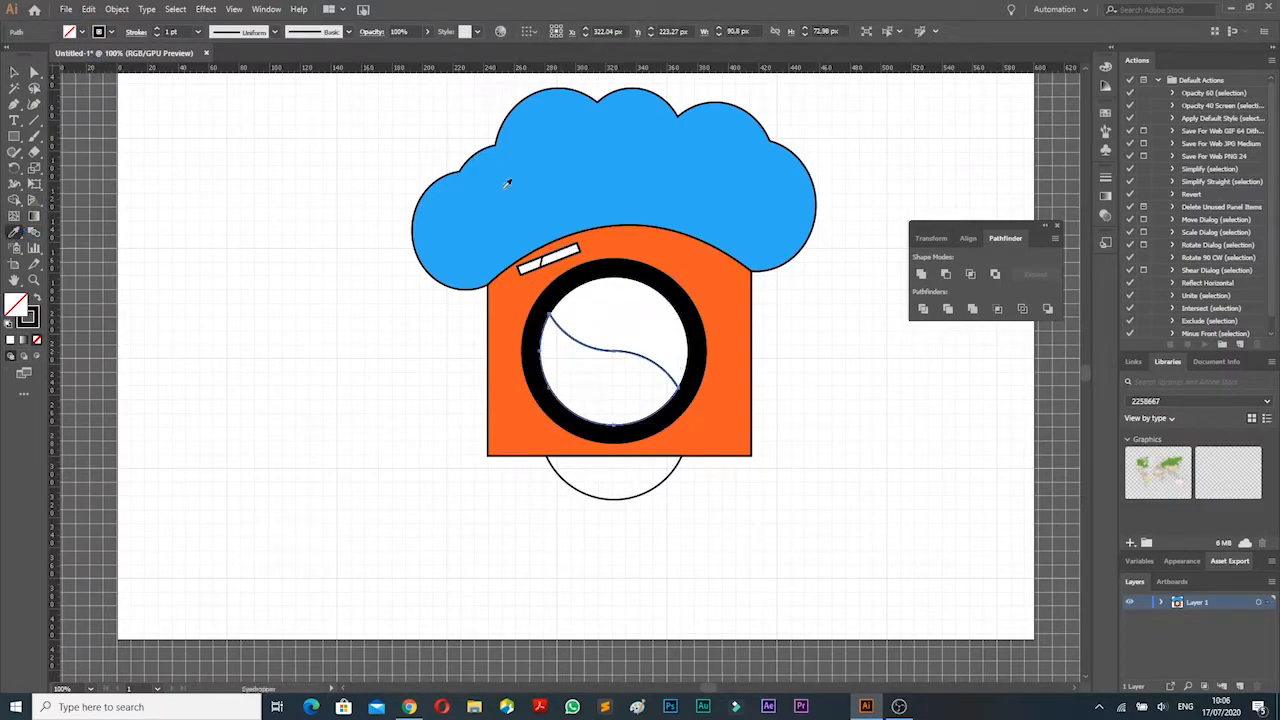
left_click(557, 170)
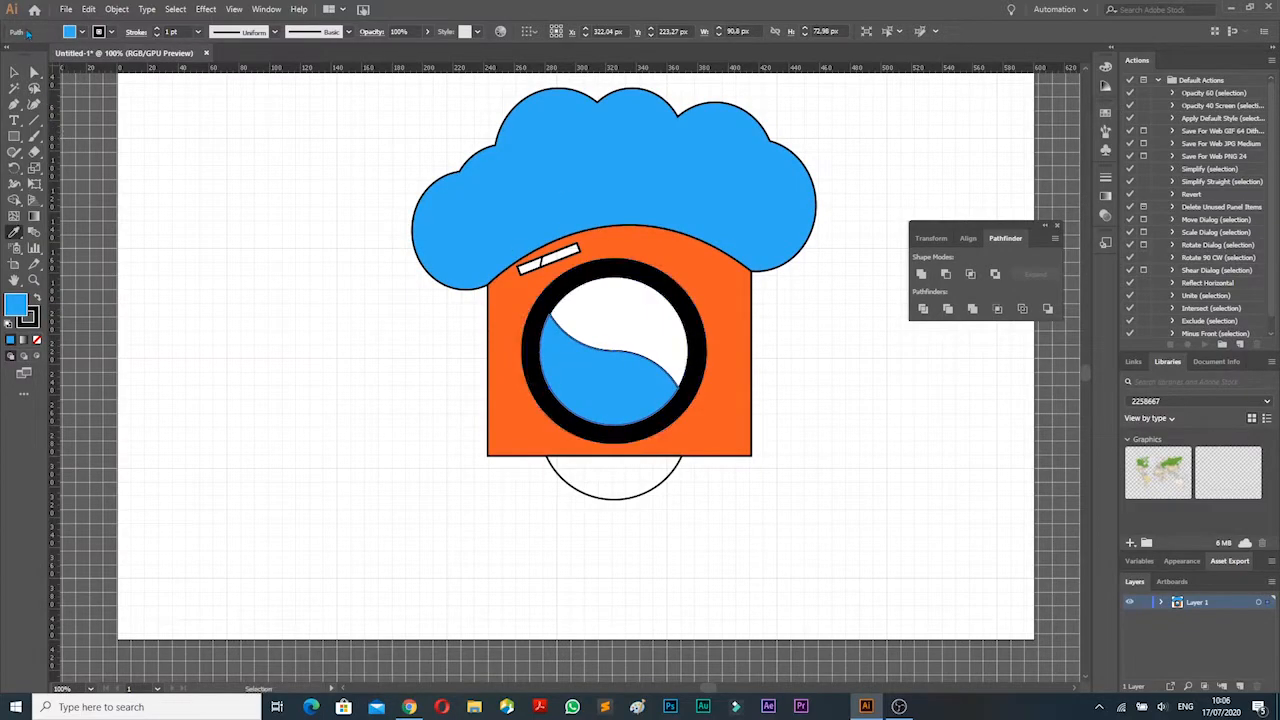
left_click(125, 136)
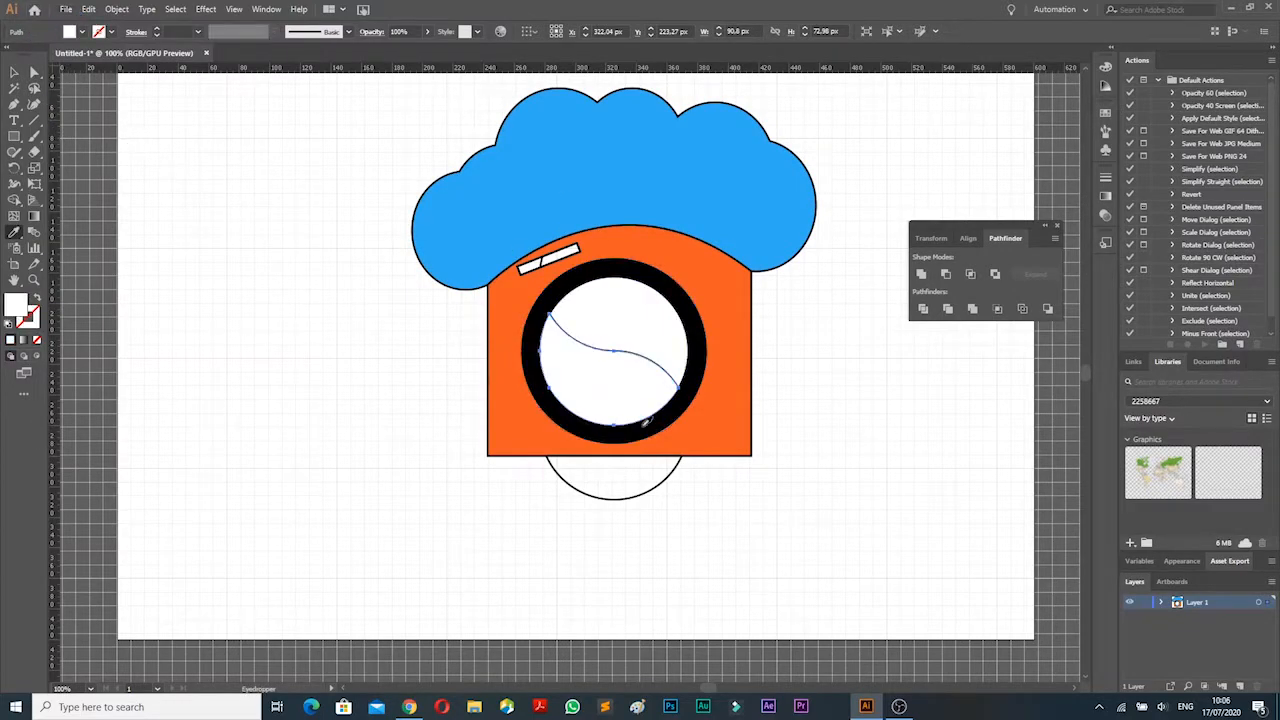
left_click(574, 203)
left_click(12, 73)
left_click(824, 316)
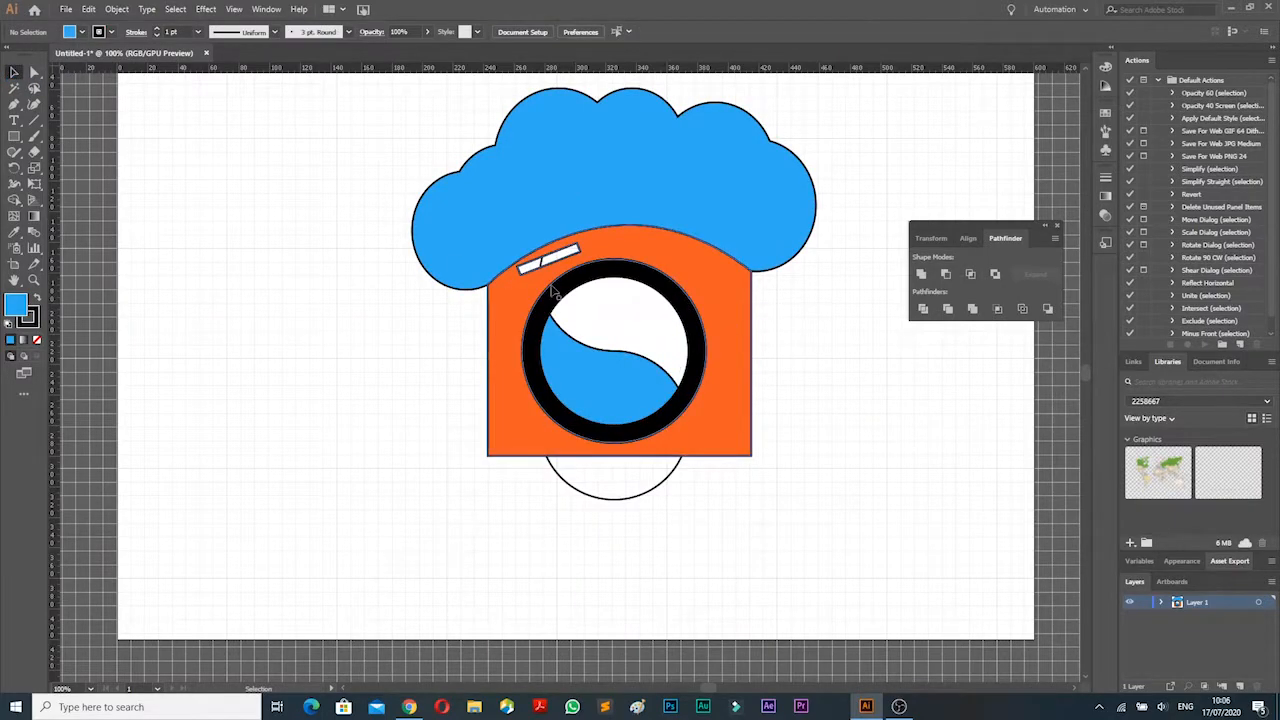
Merge the two pieces of the slanted bar above the ring into one shape with Shape Builder
left_click(554, 259)
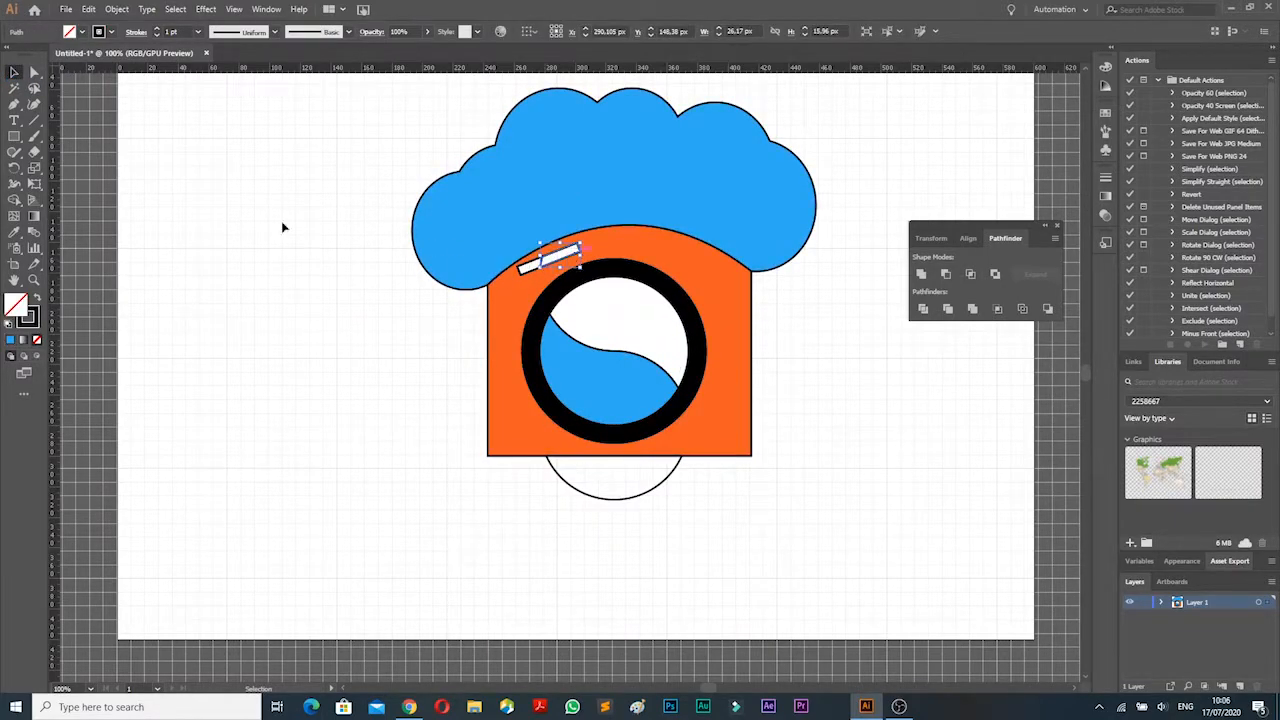
left_click(530, 268, "shift")
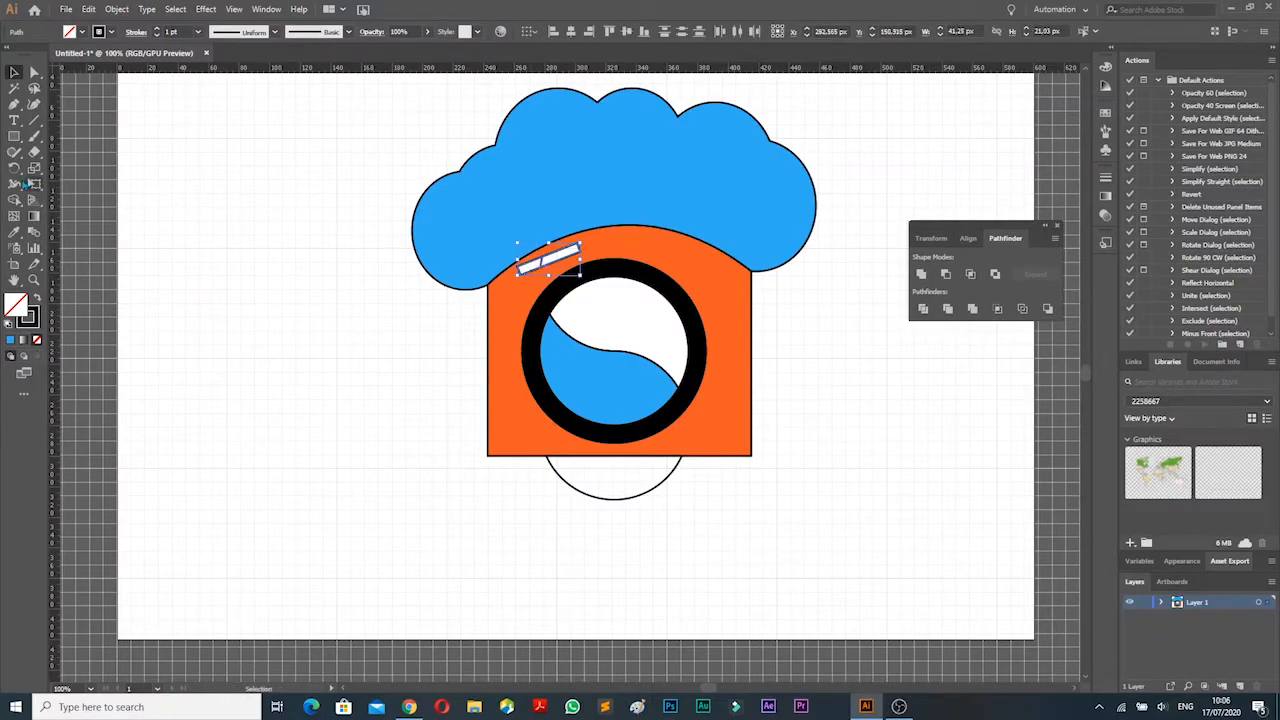
left_click(16, 200)
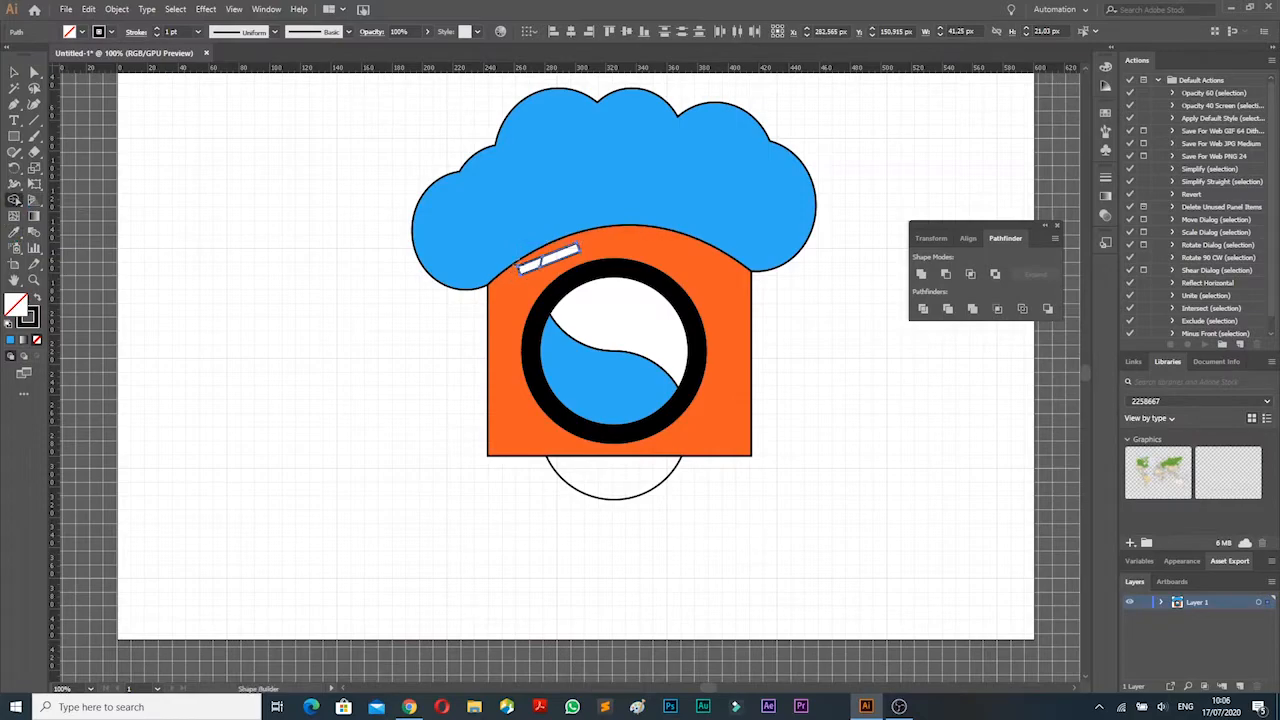
left_click_drag(530, 267, 572, 262)
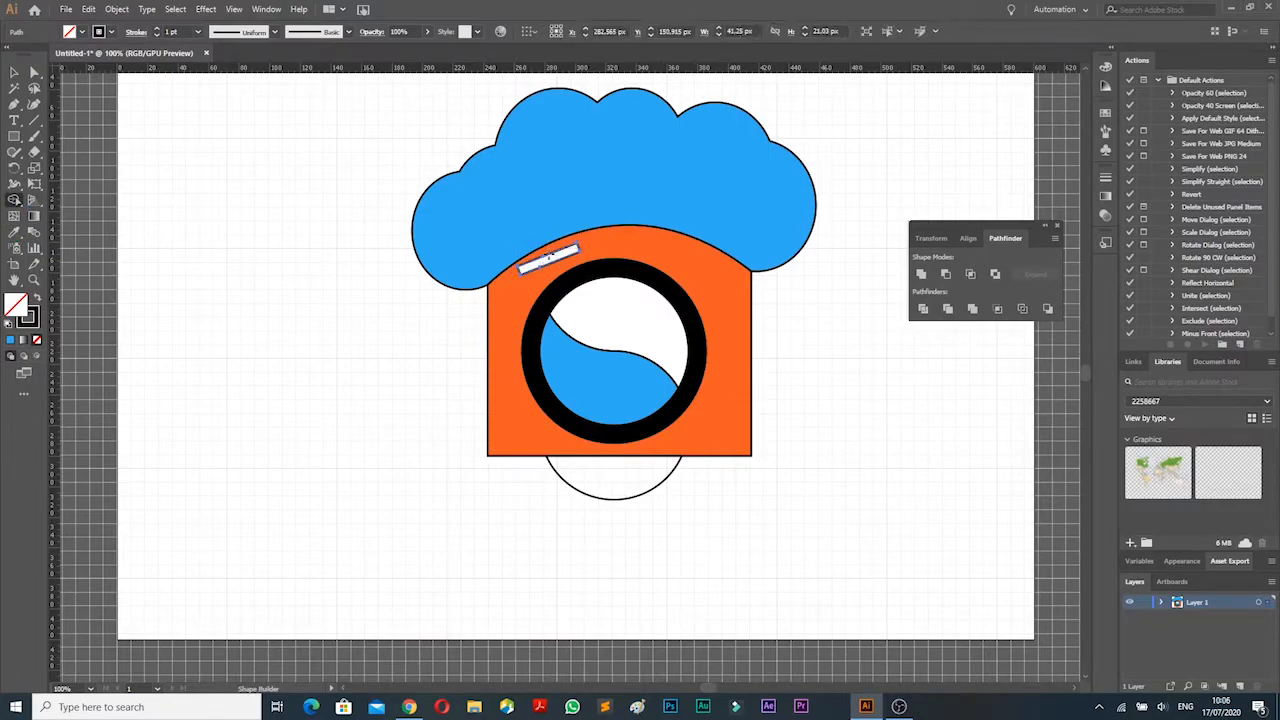
left_click(14, 72)
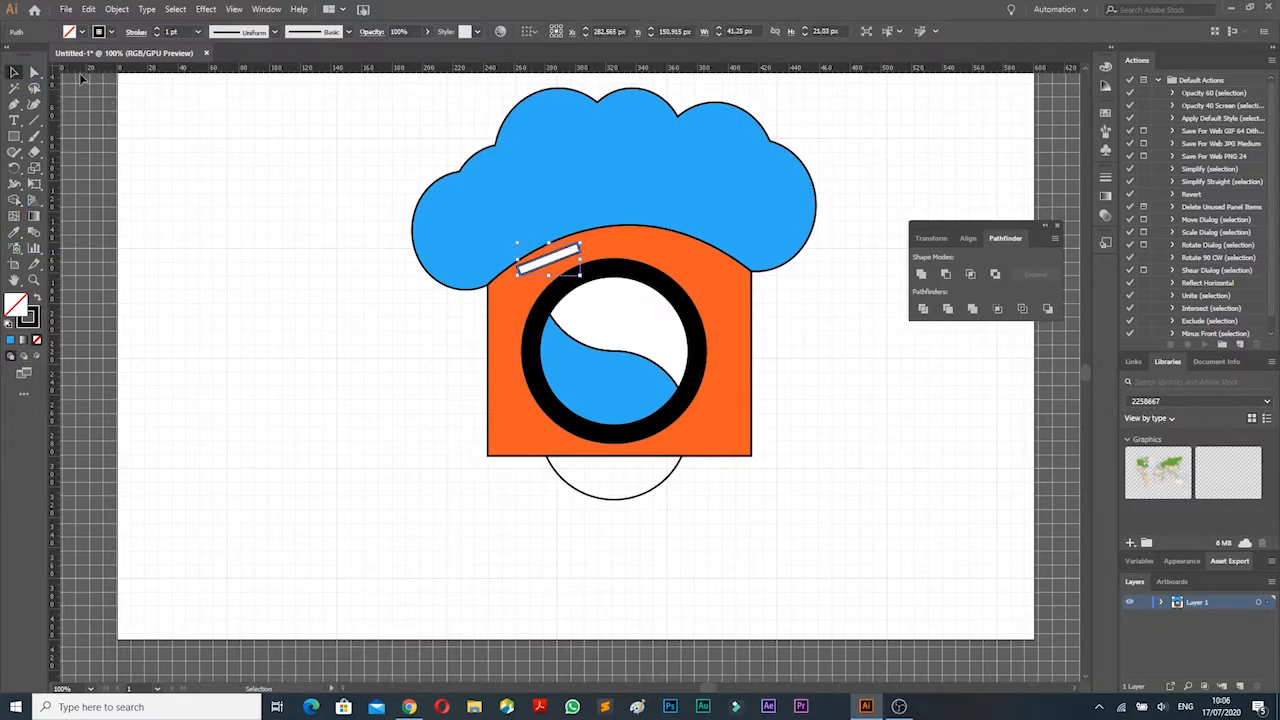
Fill the slanted bar above the ring with black and deselect it
left_click(82, 32)
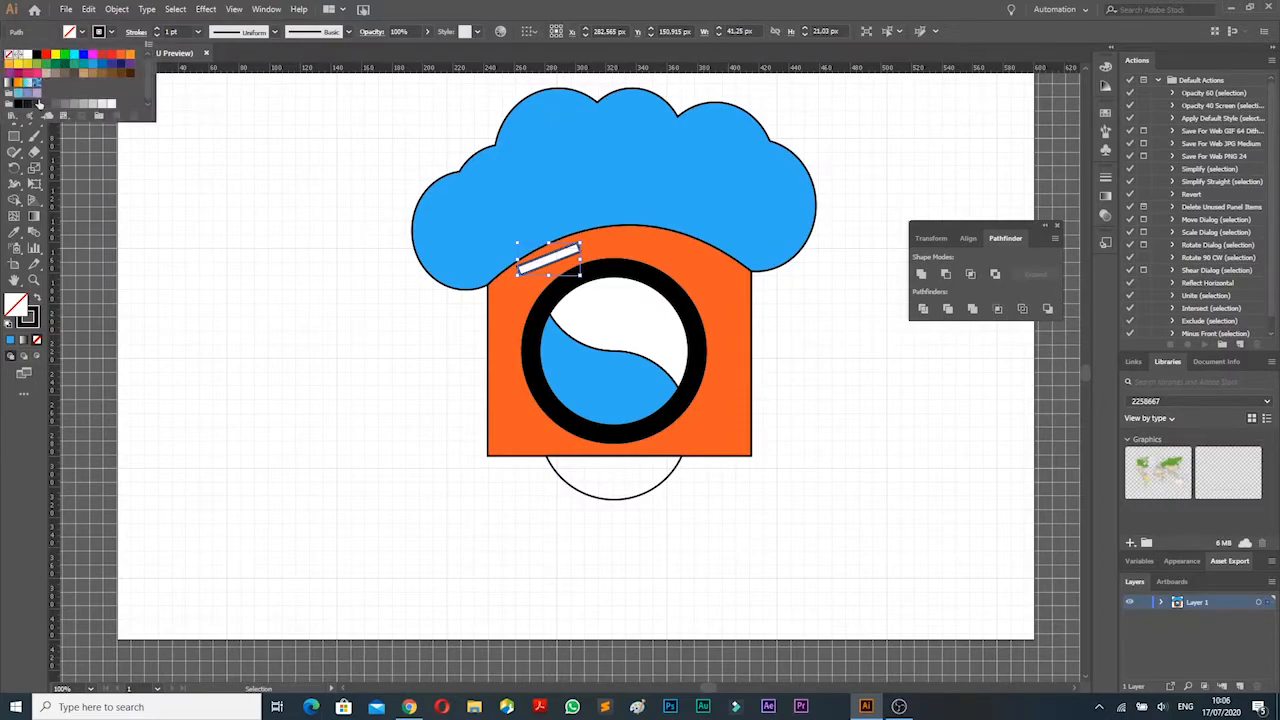
left_click(55, 104)
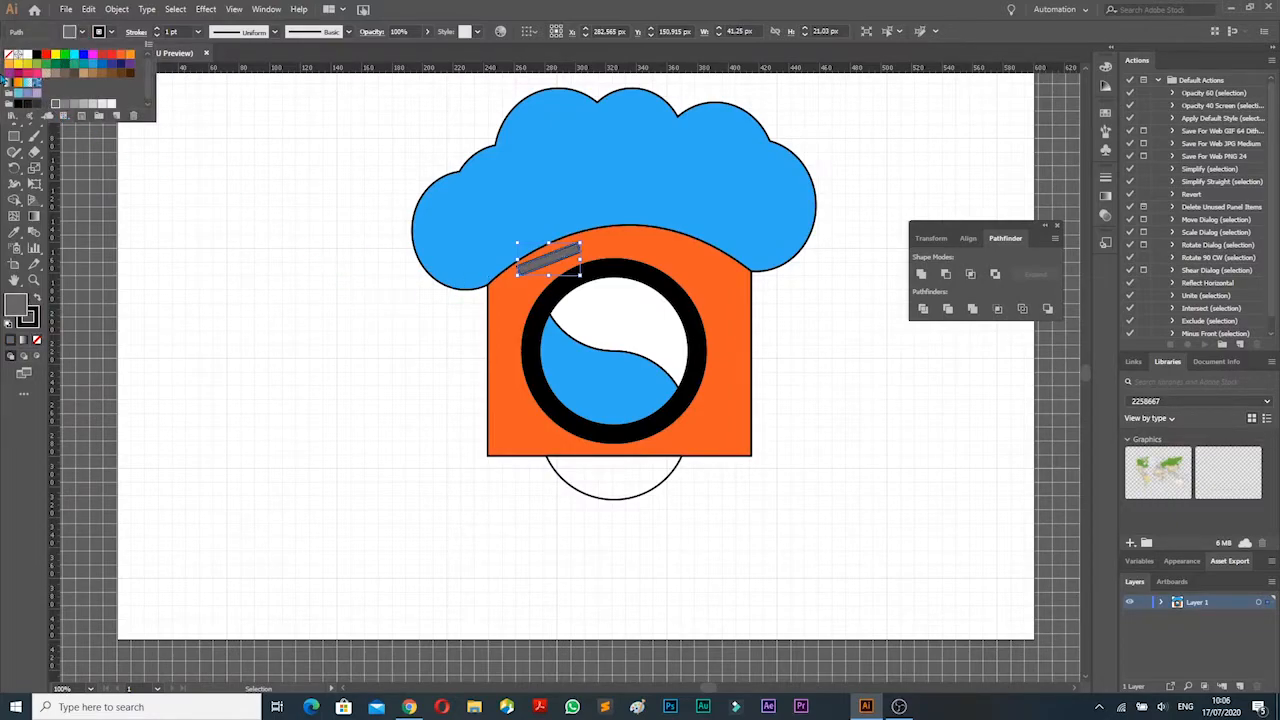
left_click(82, 32)
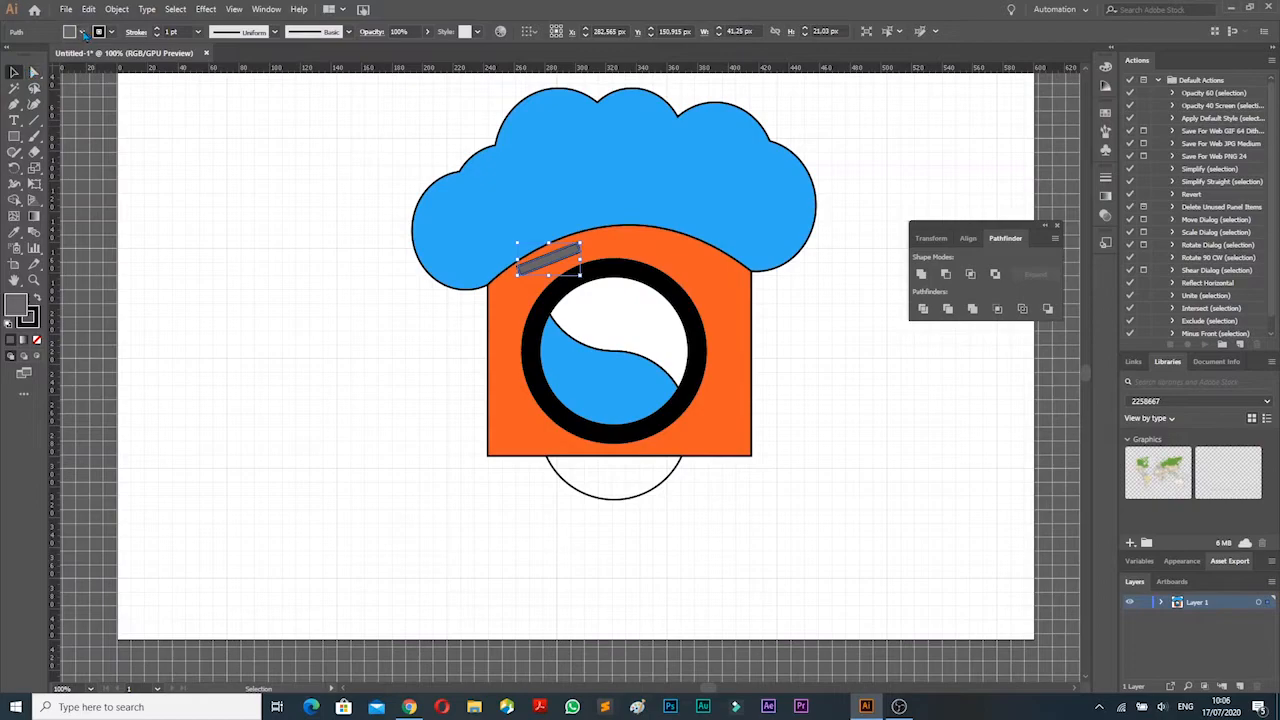
left_click(82, 32)
left_click(36, 55)
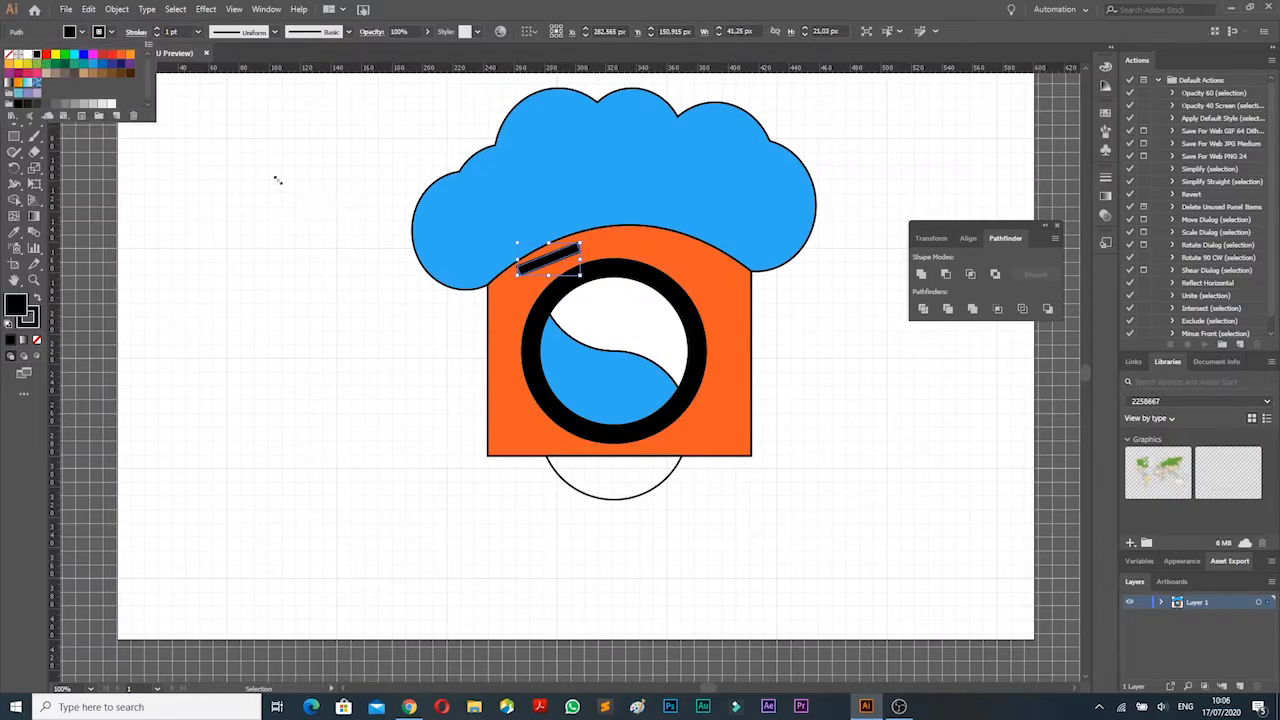
left_click(172, 92)
left_click(345, 228)
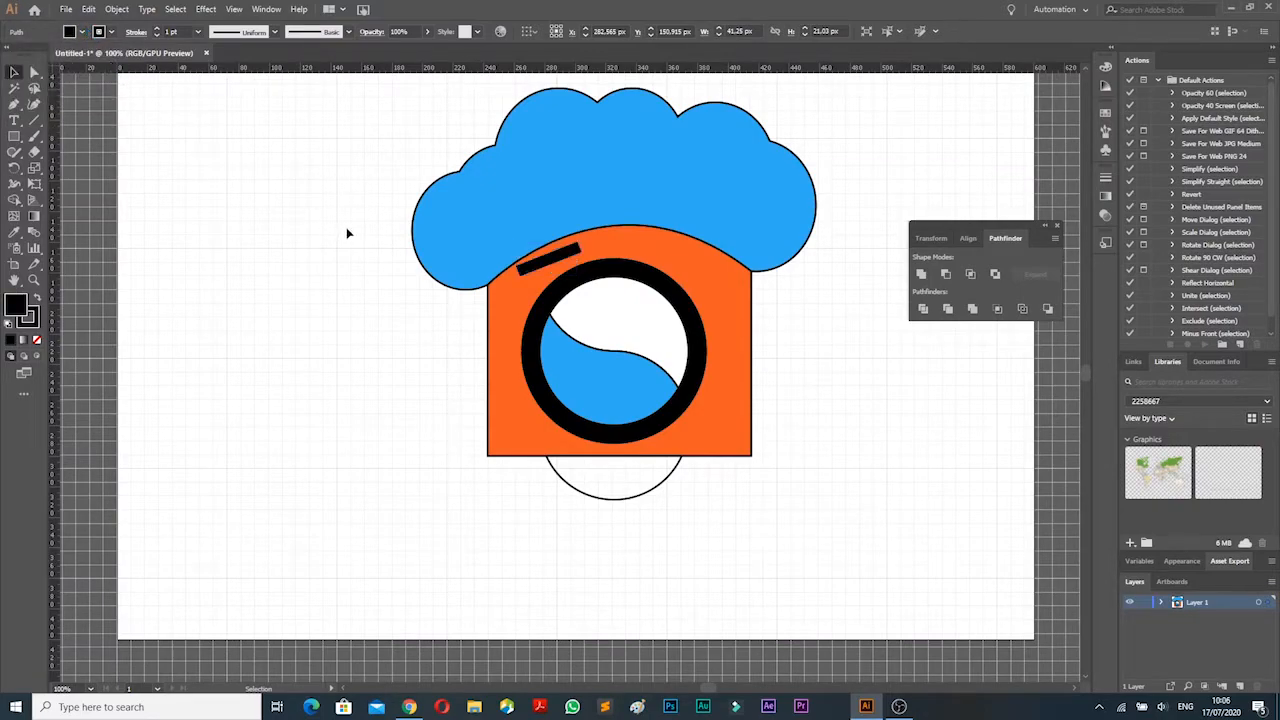
Draw a small black square about 5.8 px wide on the empty artboard area left of the hat
left_click(14, 136)
mouse_move(162, 186)
left_mouse_down()
mouse_move(194, 196)
mouse_move(171, 198)
left_mouse_up()
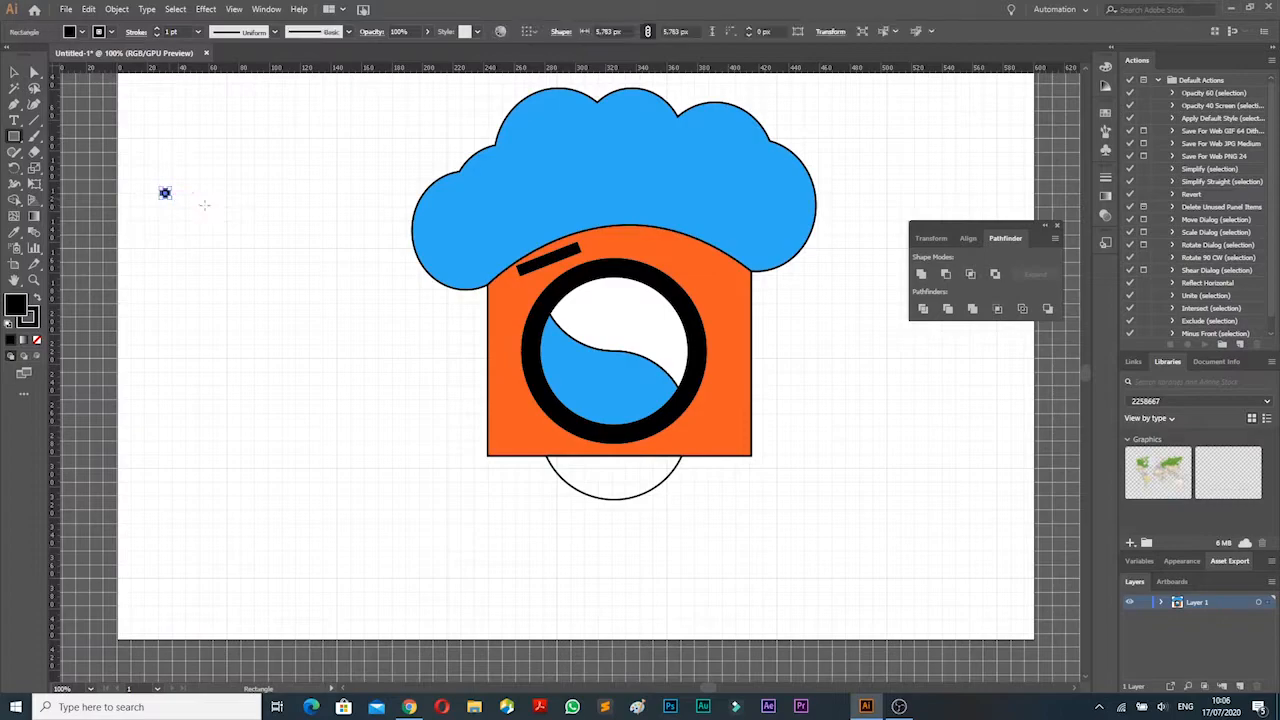
Duplicate the small black square and place both squares side by side just past the upper end of the slanted bar
key("v")
key("ctrl+v")
left_click_drag(167, 195, 589, 244)
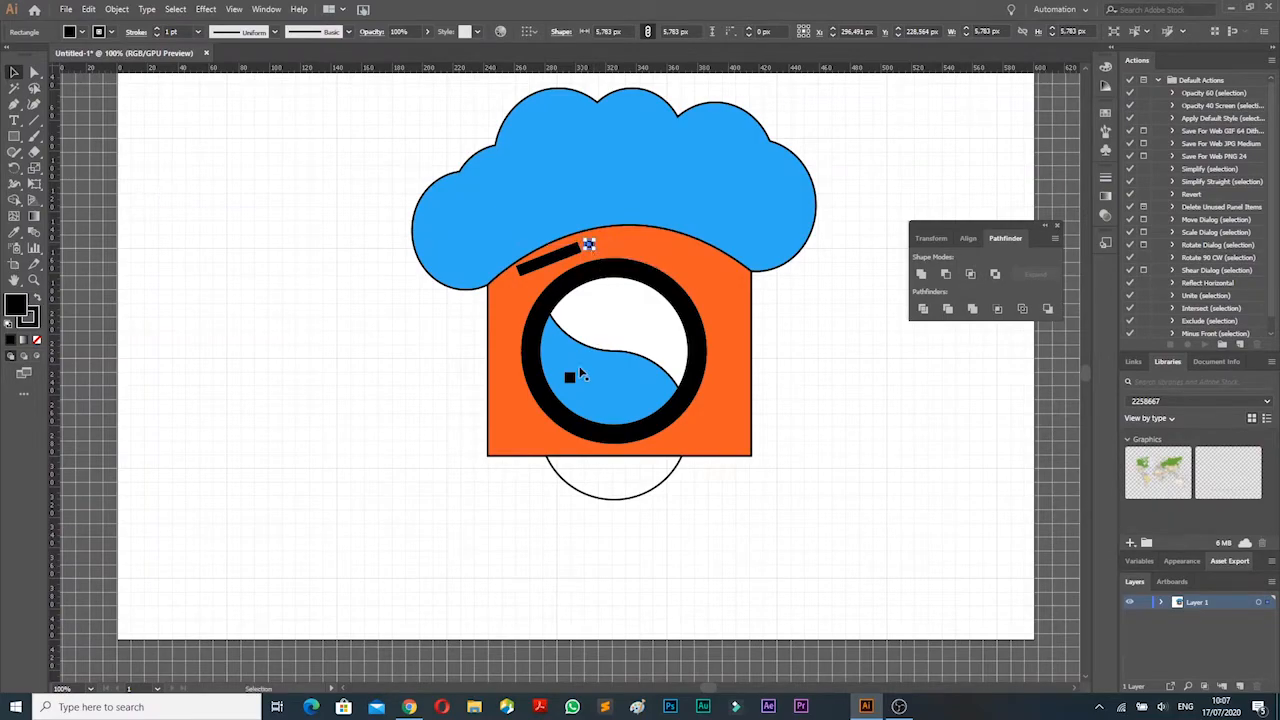
left_click_drag(569, 376, 608, 250)
left_click_drag(607, 248, 606, 247)
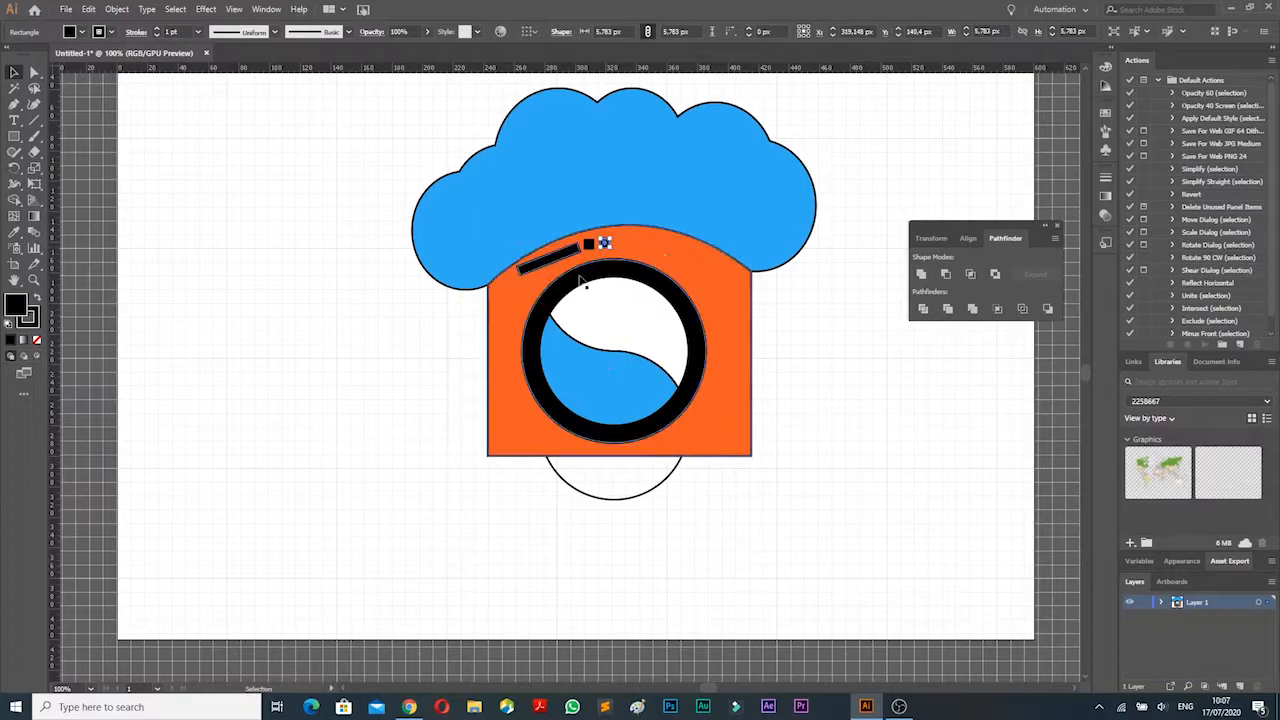
Fill the slanted bar above the ring with a very dark grey swatch and deselect it
left_click(557, 261)
left_click(82, 32)
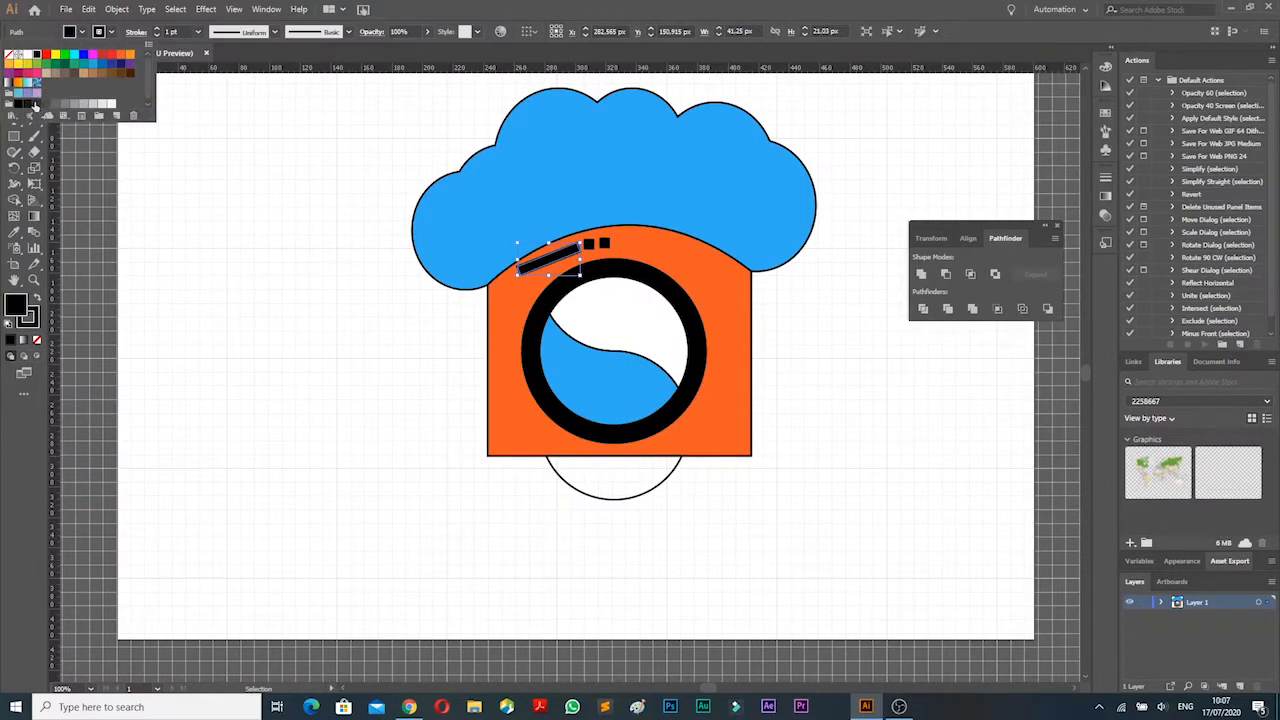
left_click(35, 104)
left_click(215, 337)
Fill the ring around the wave circle with a dark grey swatch, slightly lighter than the bar's, and deselect it
left_click(594, 281)
left_click(81, 34)
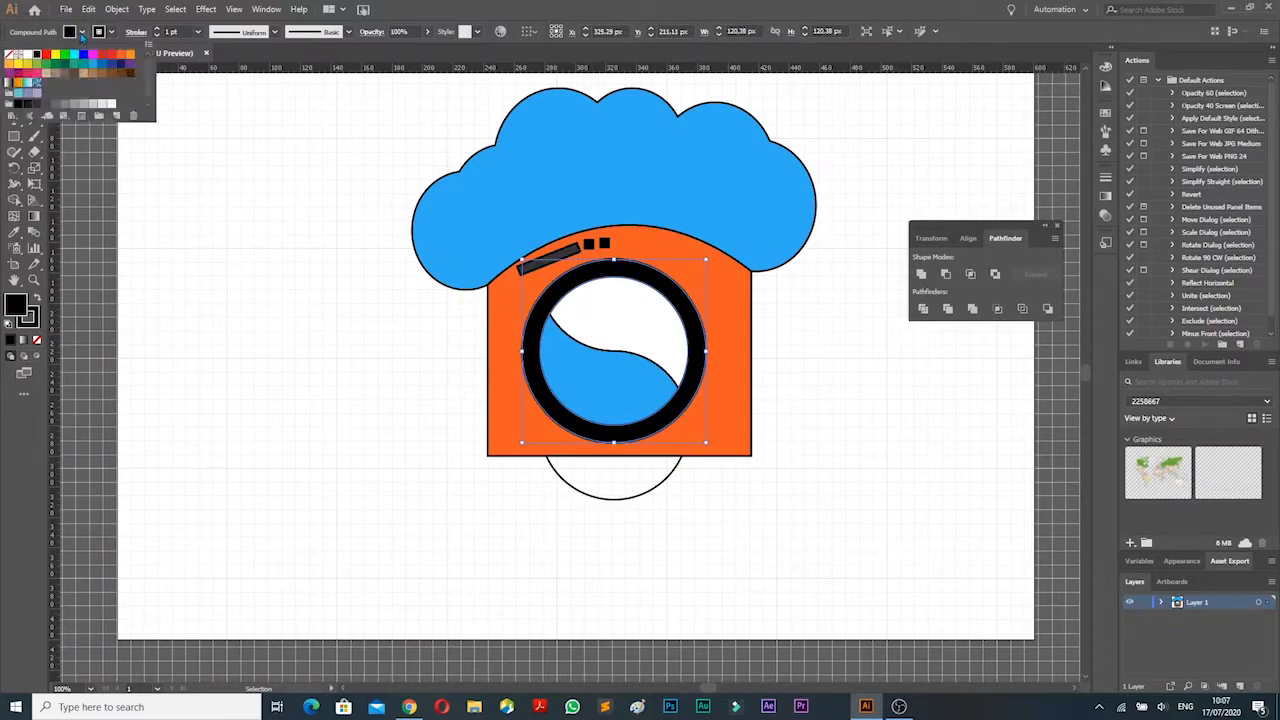
left_click(50, 106)
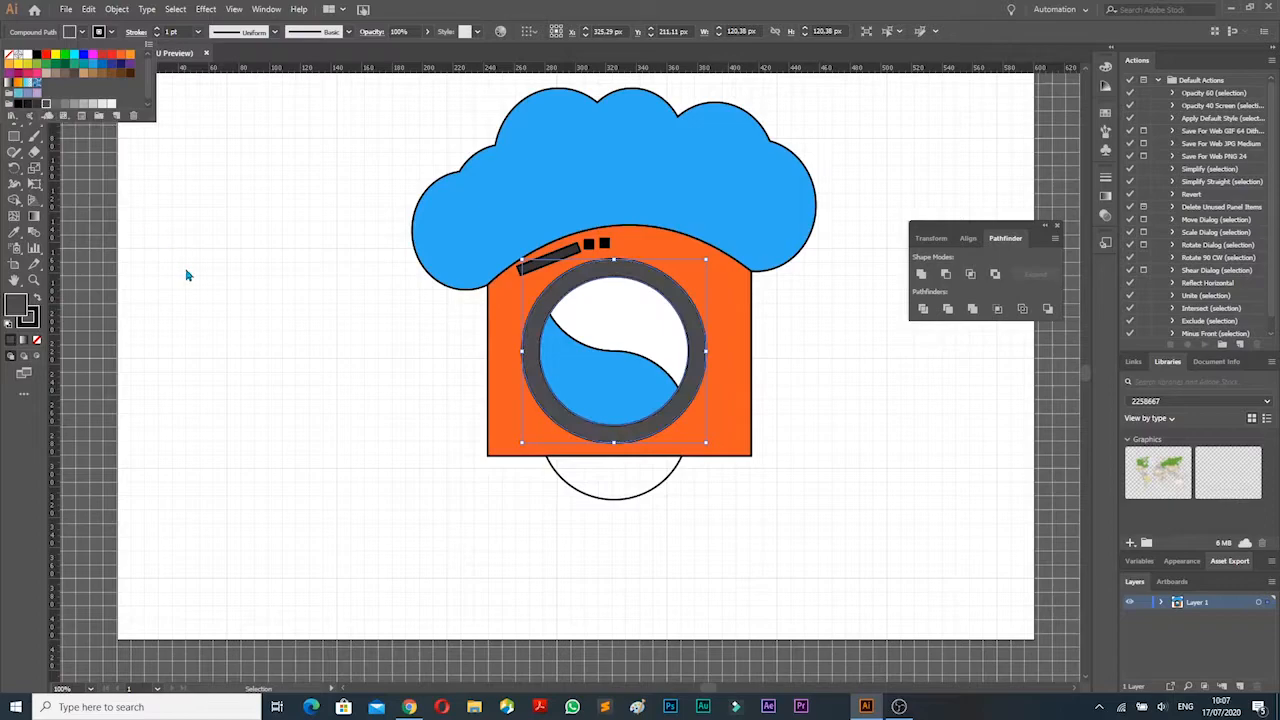
left_click(189, 275)
left_click(881, 350)
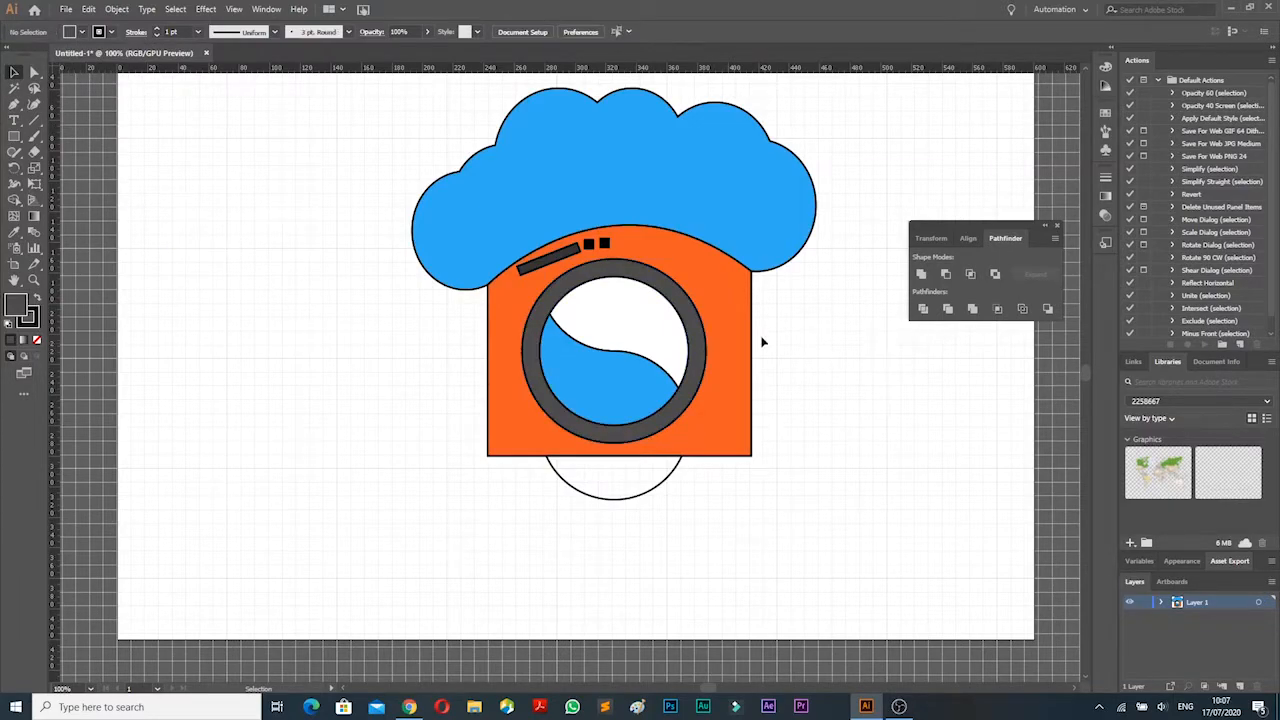
Draw a closed Pen shape over the puffy top's left lobe, with a curved inner edge and straight sides extending outside the hat
left_click(13, 105)
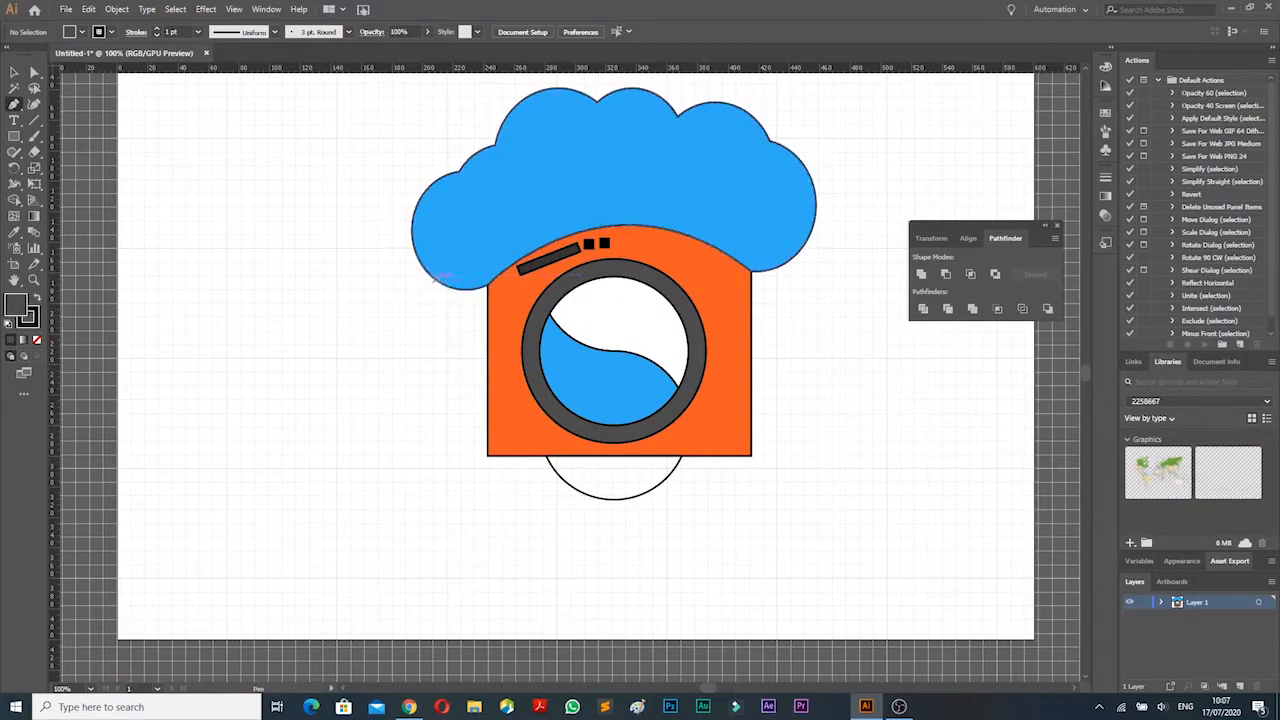
left_click(432, 276)
left_click_drag(440, 256, 458, 171)
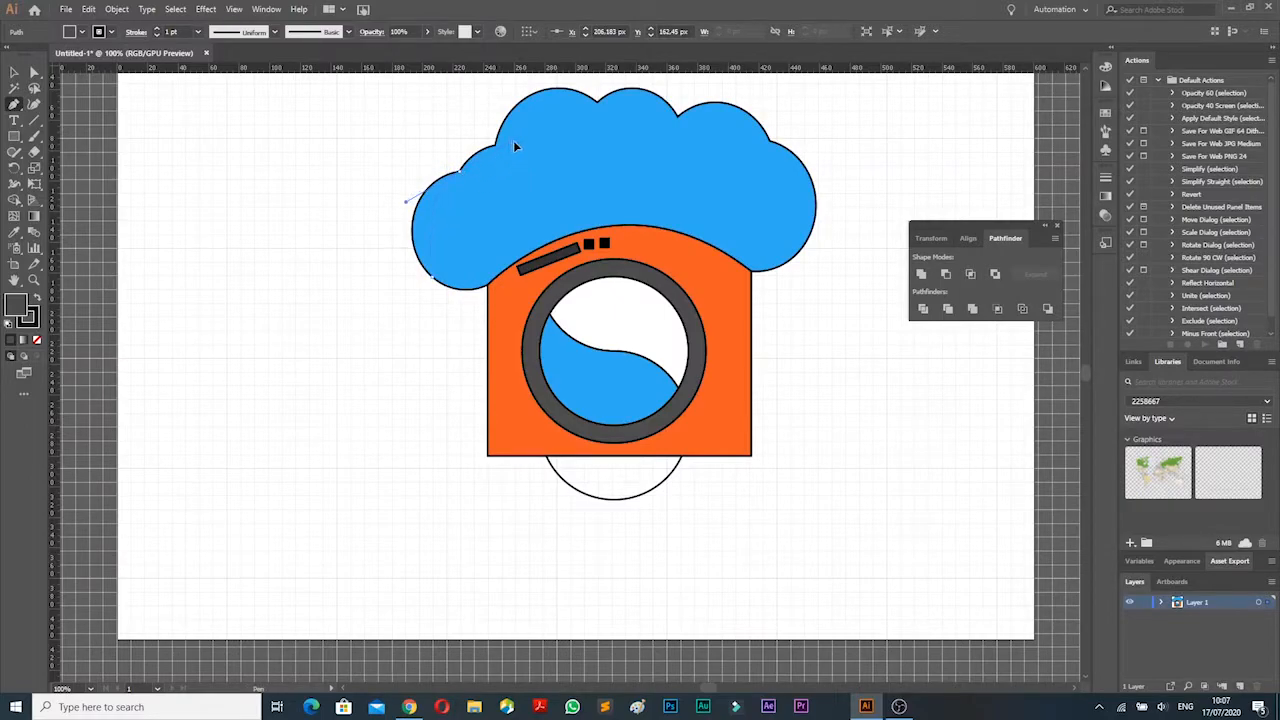
left_click_drag(515, 138, 516, 139)
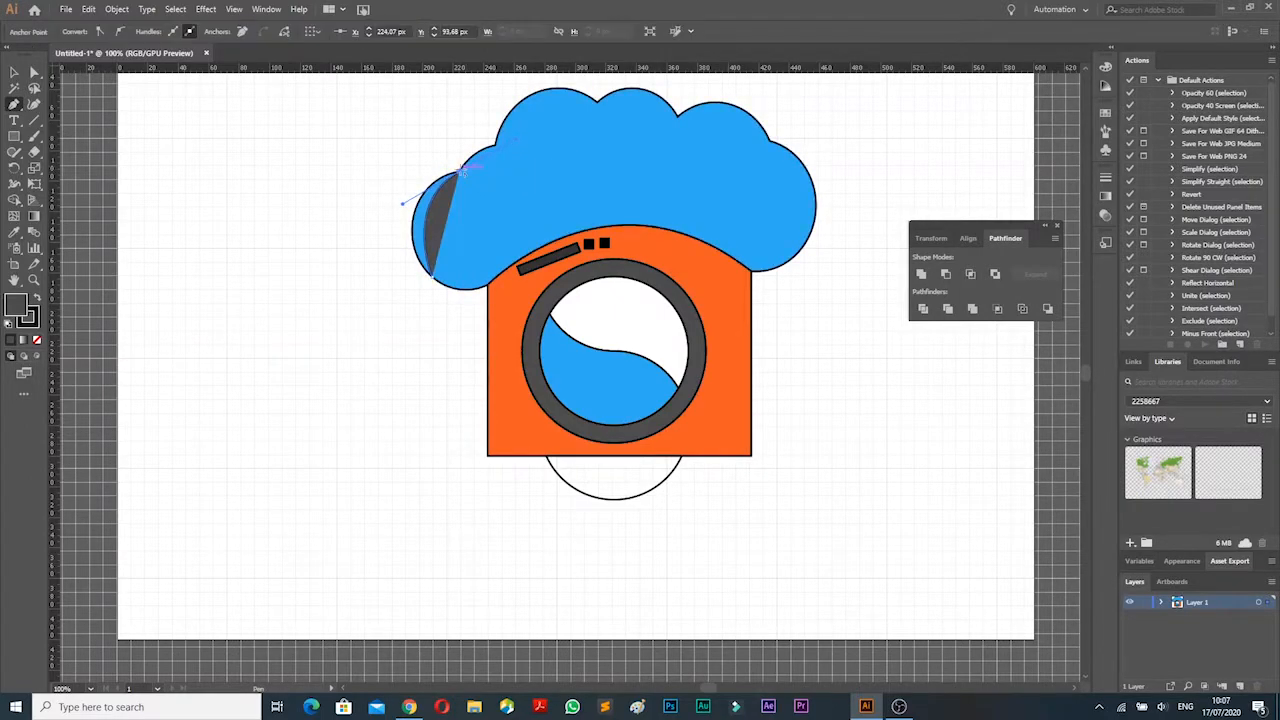
left_click_drag(456, 172, 500, 172)
left_click(460, 172)
left_click(364, 160)
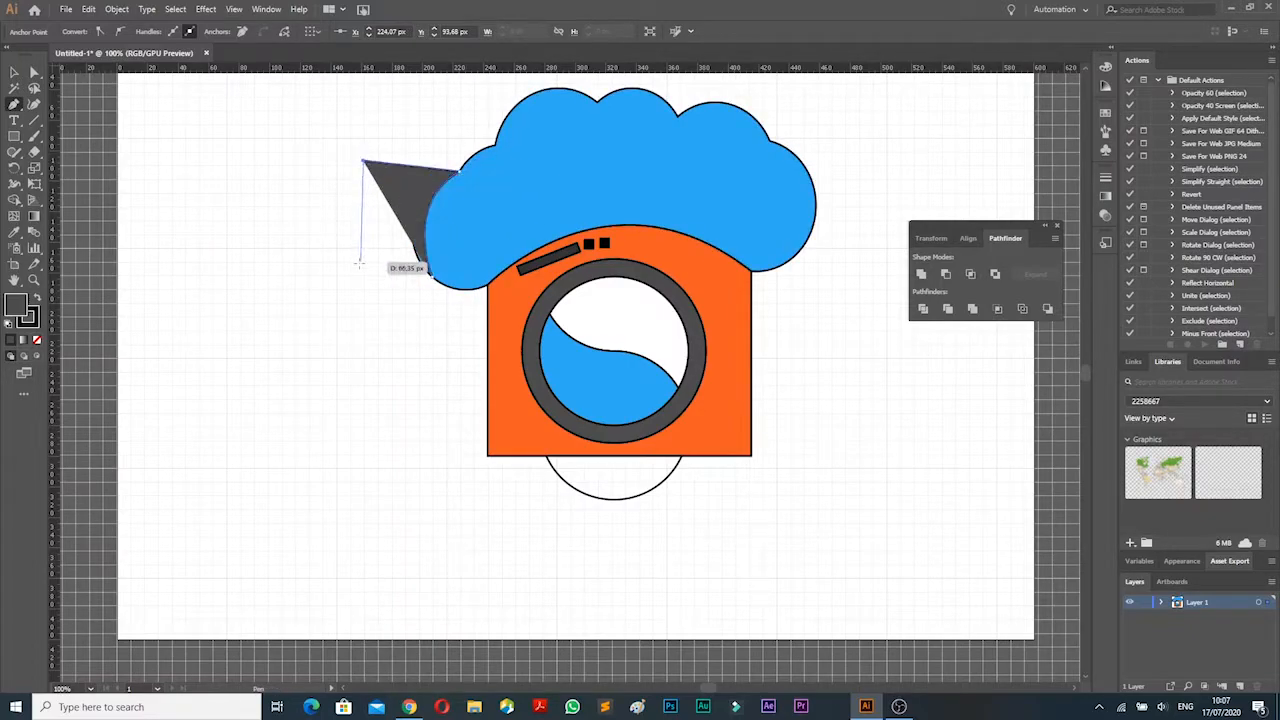
left_click(358, 268)
left_click(432, 276)
left_click(434, 277)
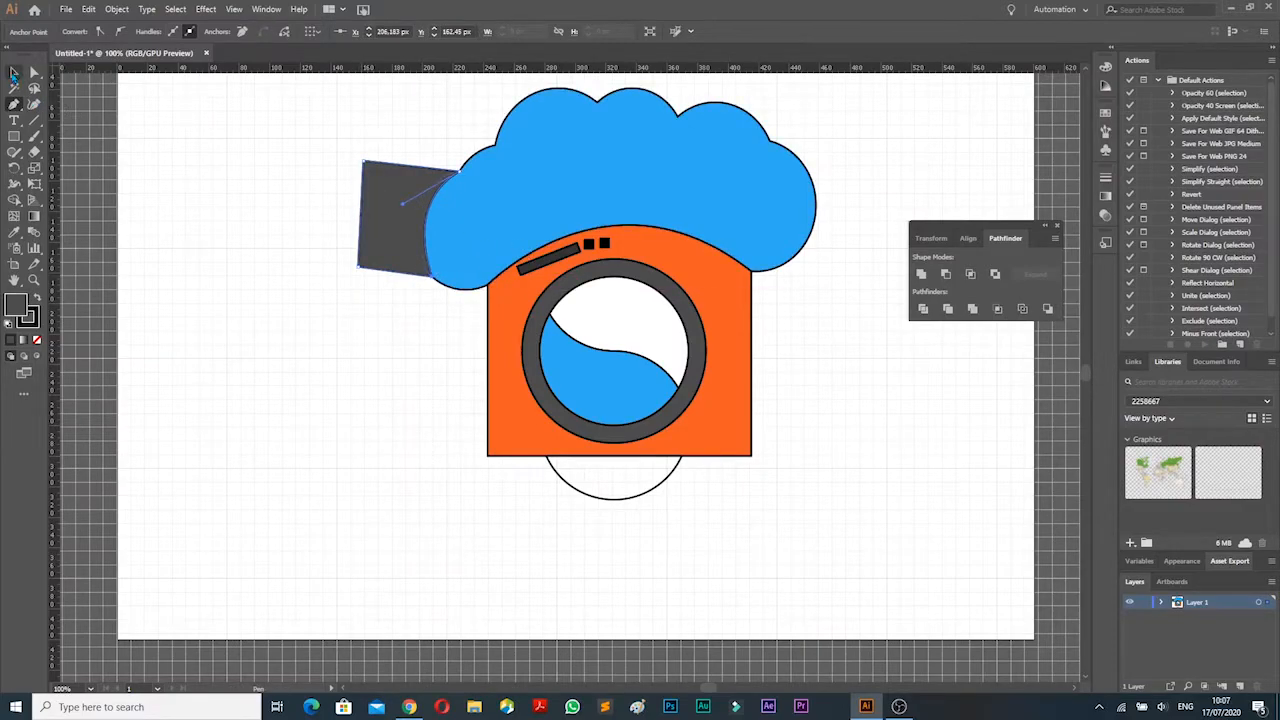
left_click(34, 75)
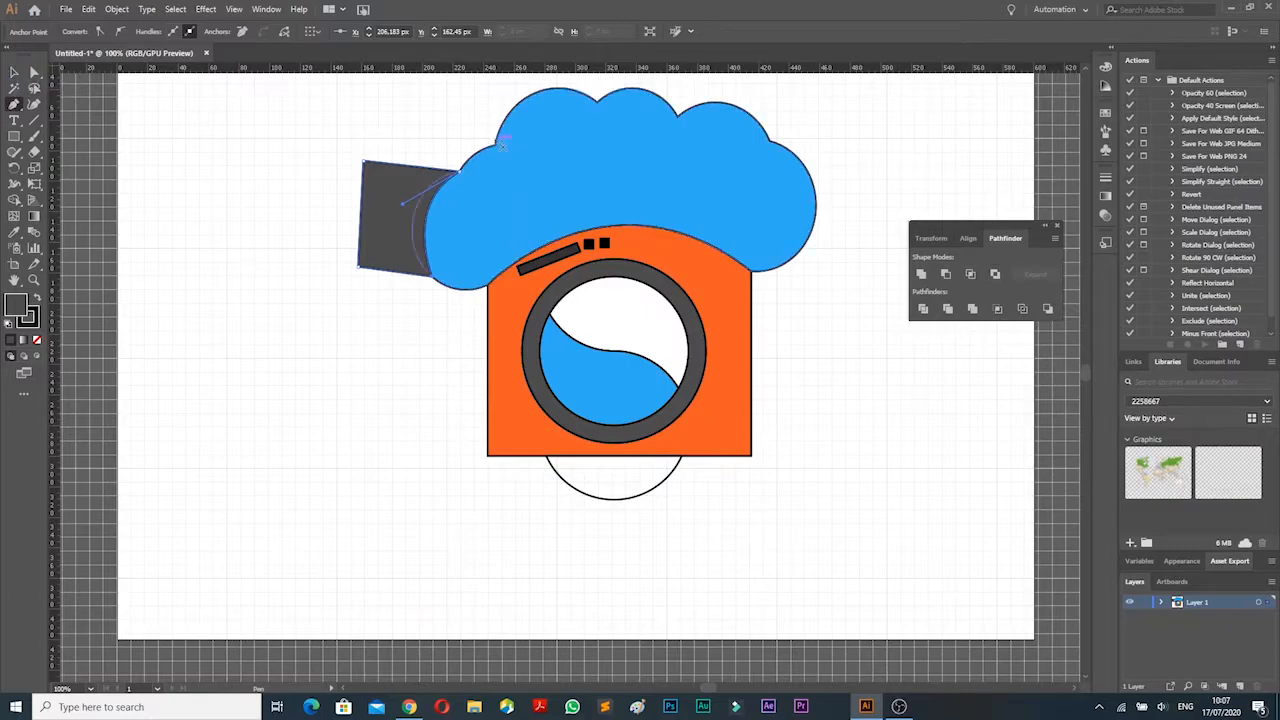
Draw a closed Pen shape over the upper-left lobe, curving just inside its outline and extending above the hat
left_click_drag(499, 145, 658, 136)
scroll(680, 136, "up", 2)
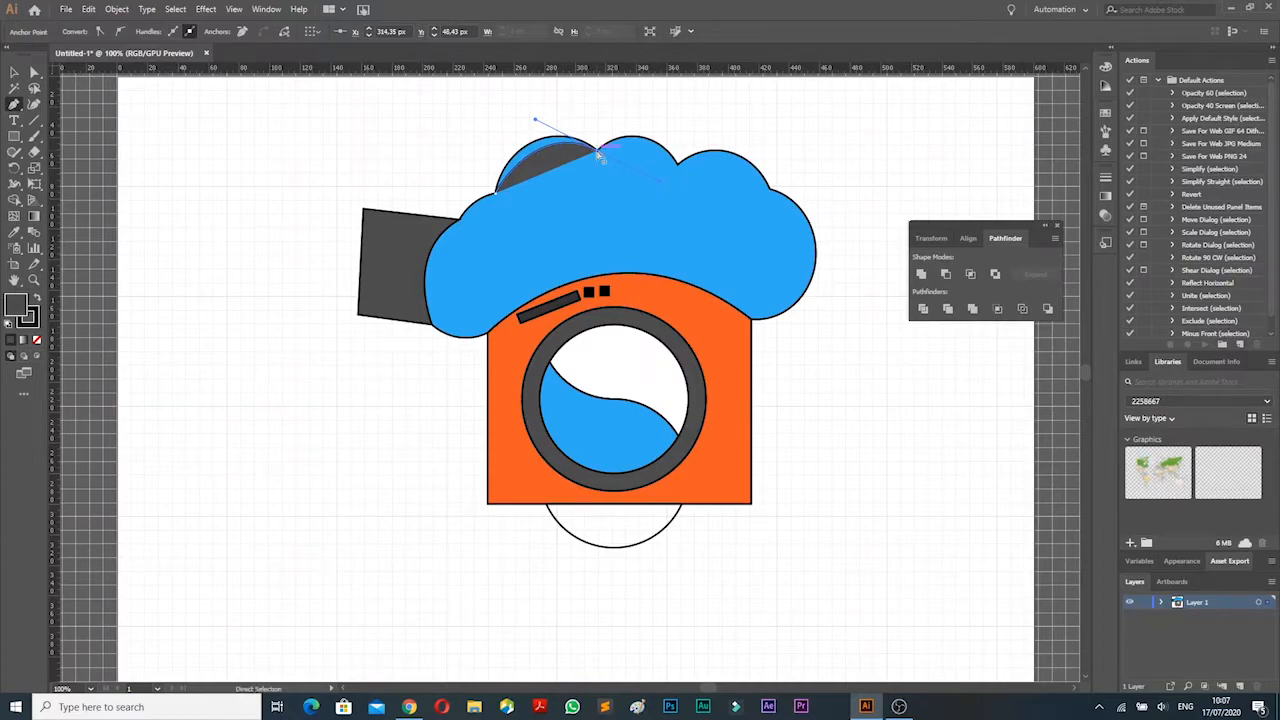
key("ctrl+plus")
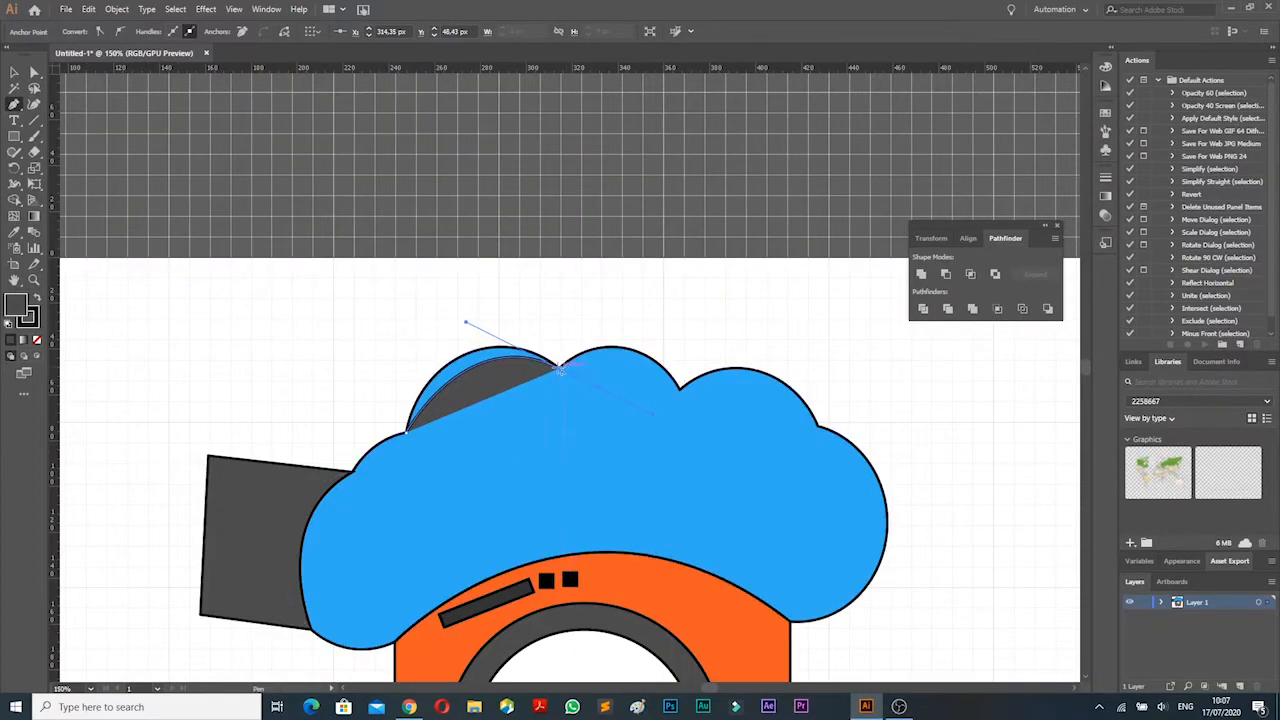
left_click(553, 289)
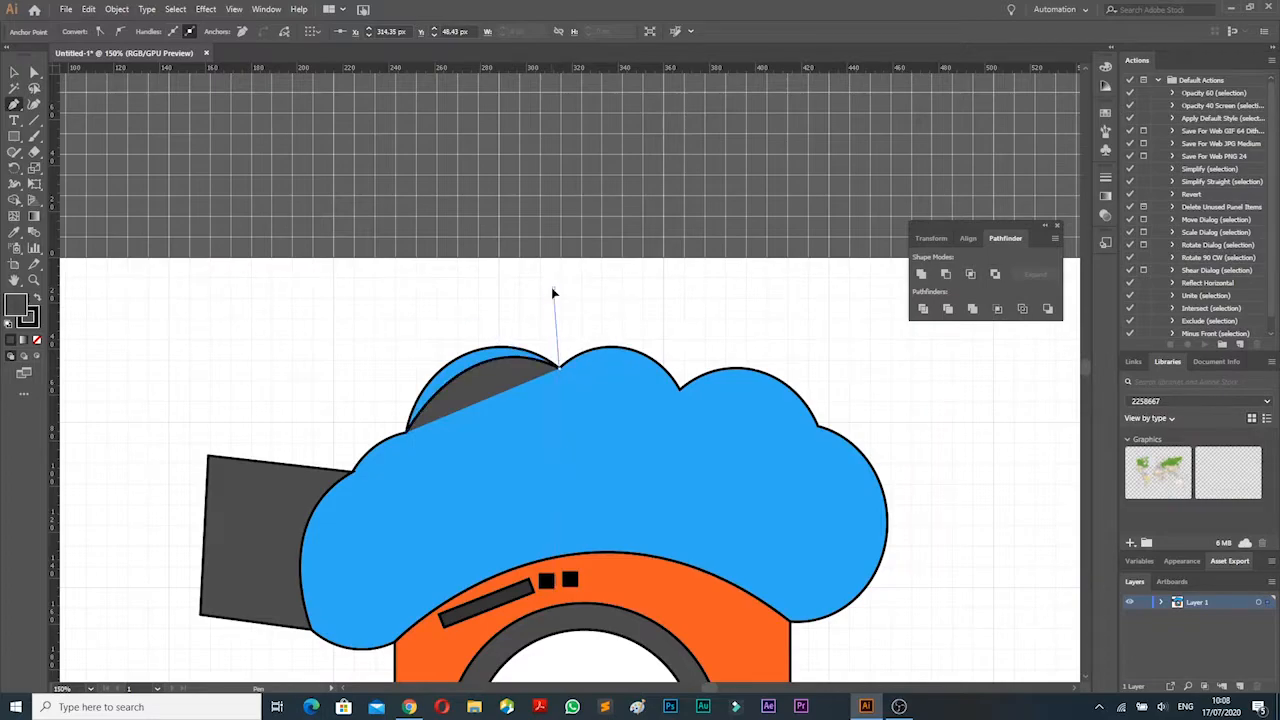
left_click(381, 320)
left_click(407, 433)
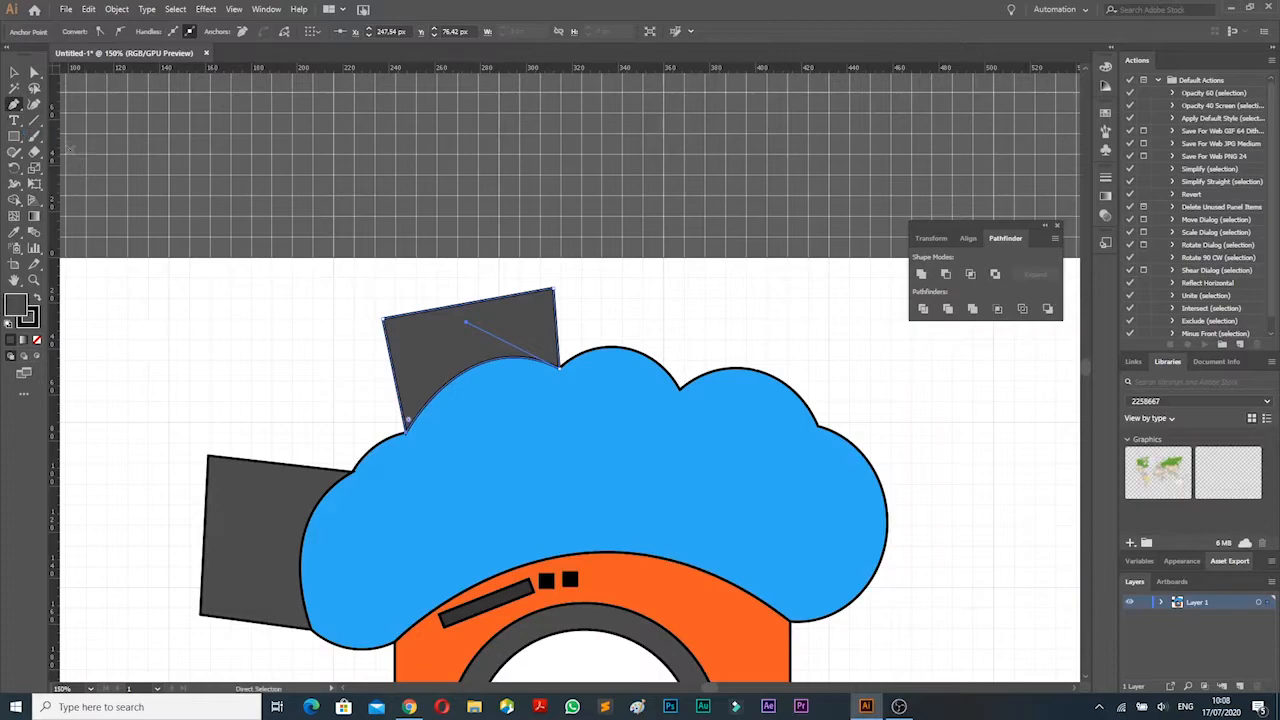
Draw a closed Pen shape over the right lobe, curving just inside its outline and extending outside the hat
scroll(828, 421, "down", 1)
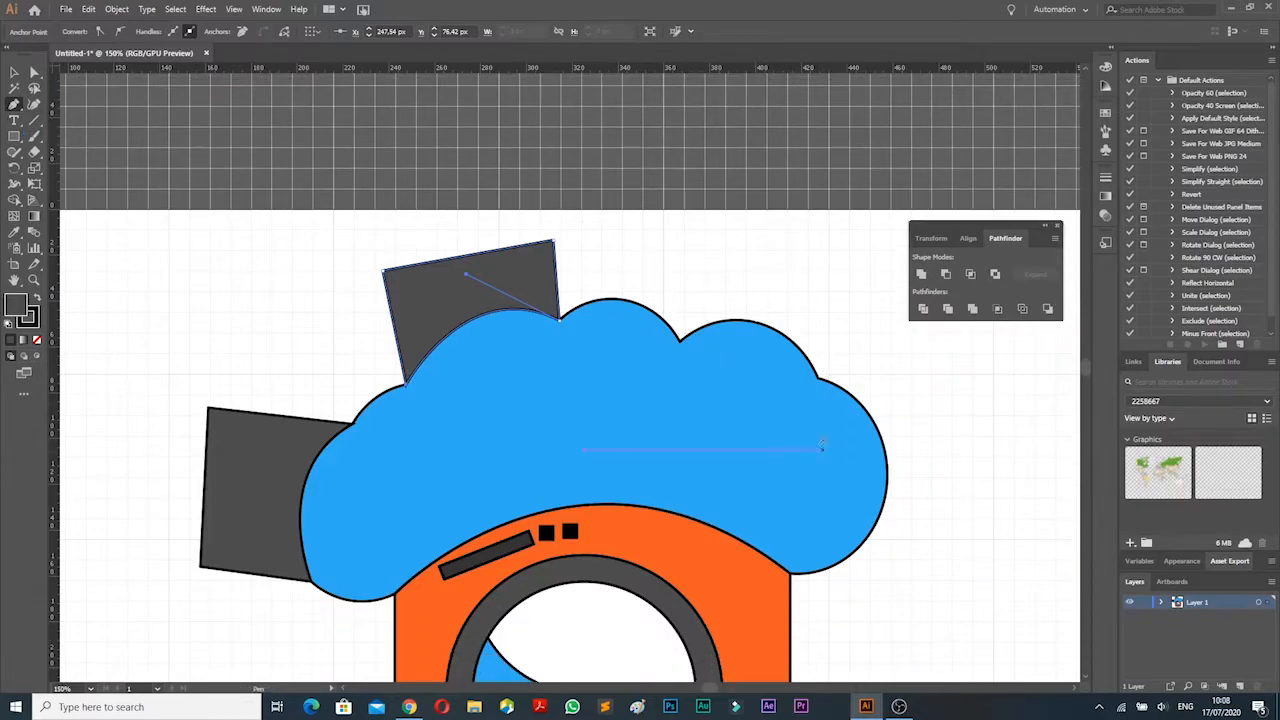
left_click(818, 378)
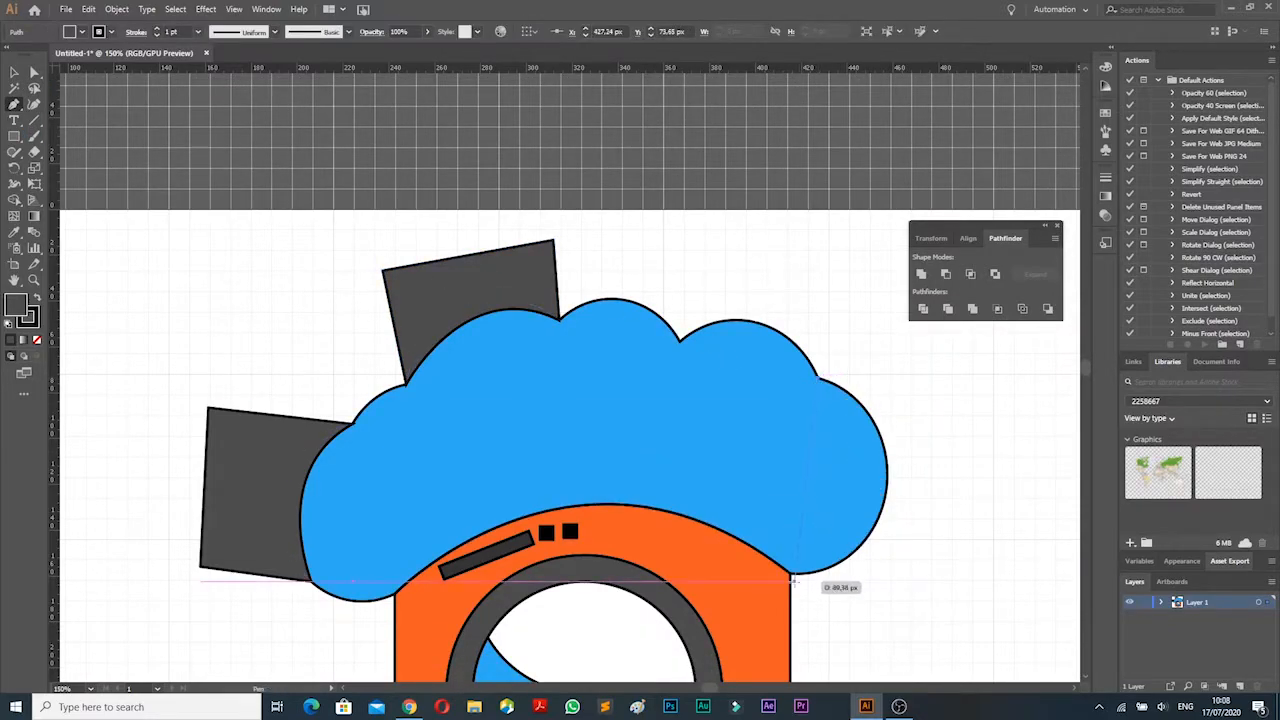
left_click_drag(791, 575, 634, 665)
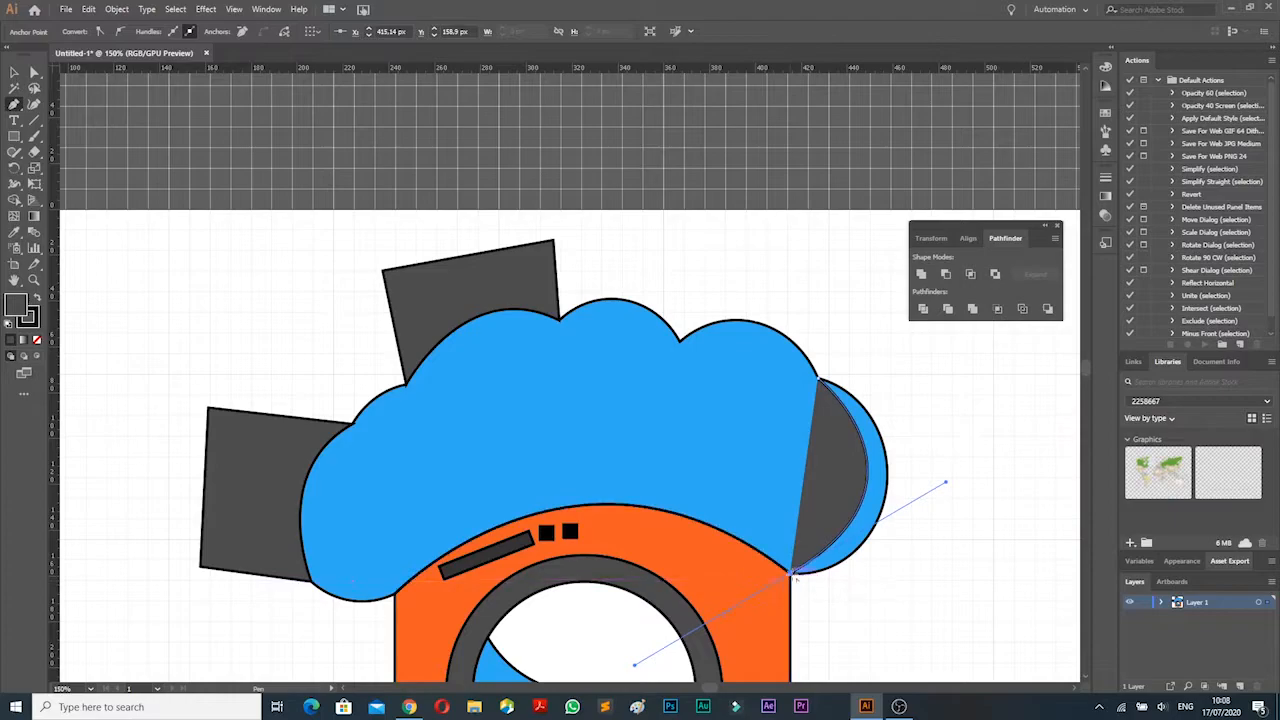
left_click_drag(791, 575, 910, 645)
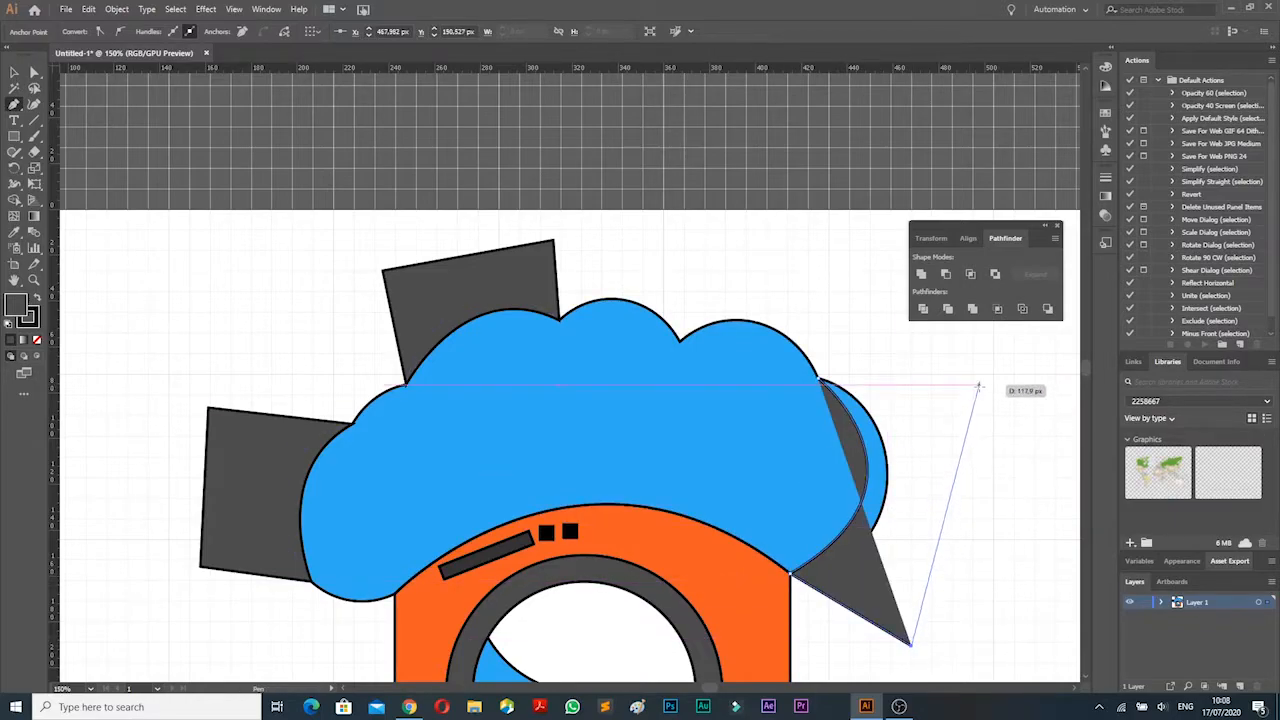
left_click_drag(976, 383, 978, 386)
left_click(849, 359)
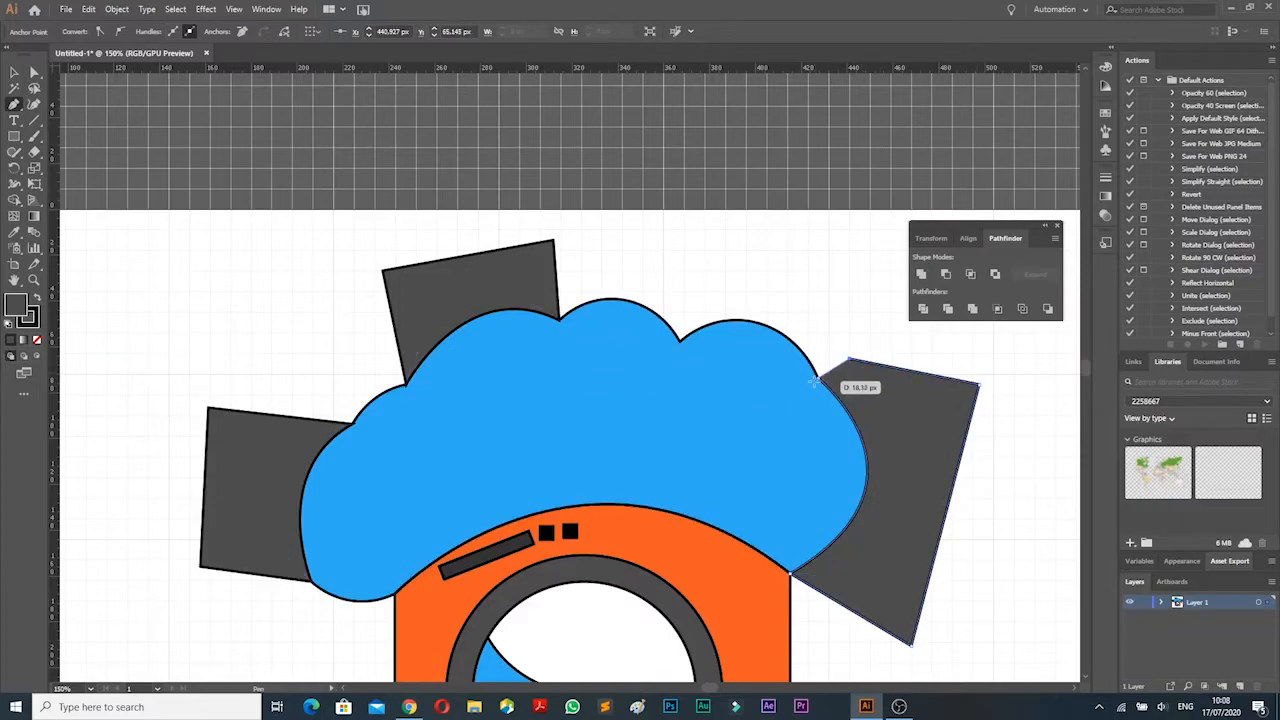
left_click(818, 378)
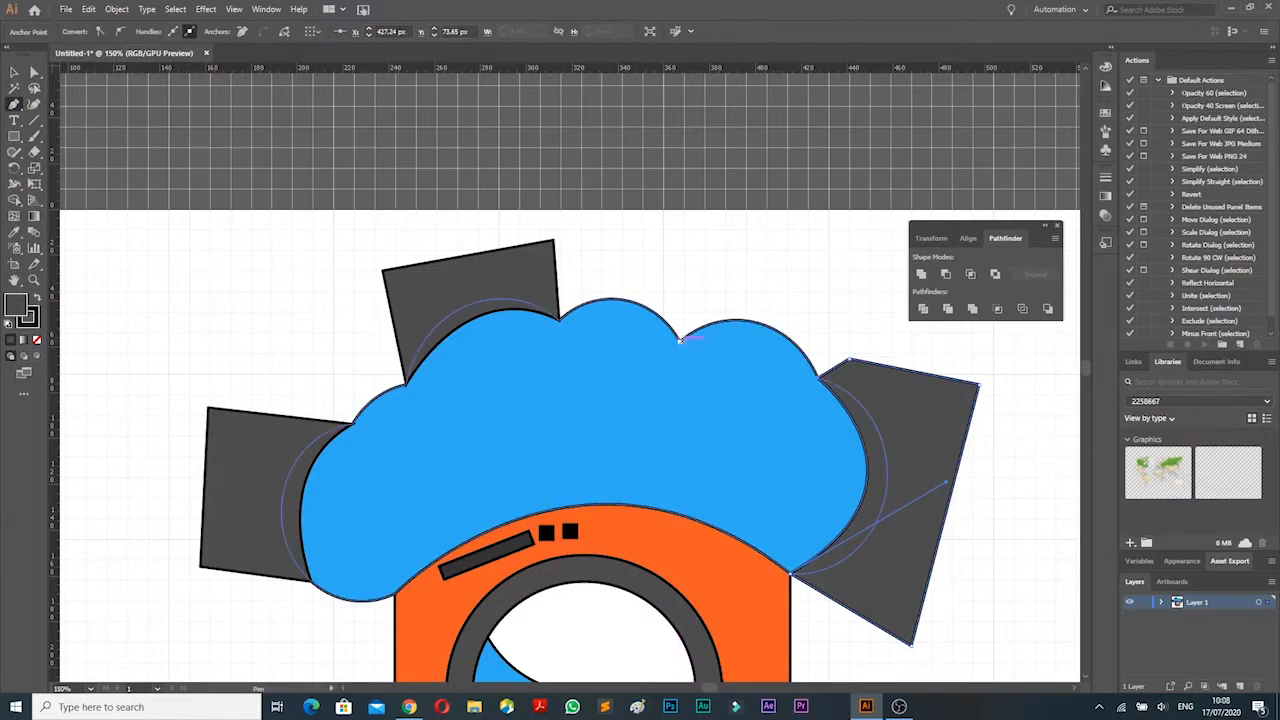
left_click(680, 340)
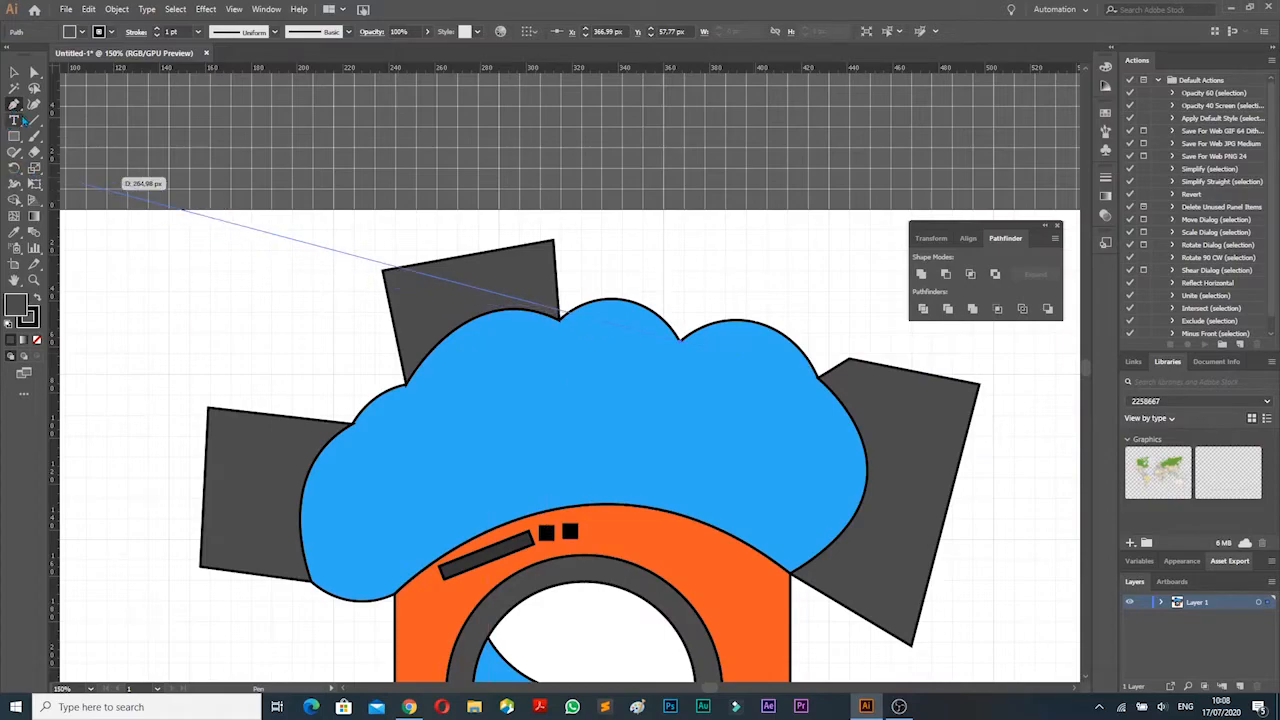
key("ctrl+z")
Select all the artwork and split the three grey shapes along the puffy top's outline with Shape Builder
left_click(13, 73)
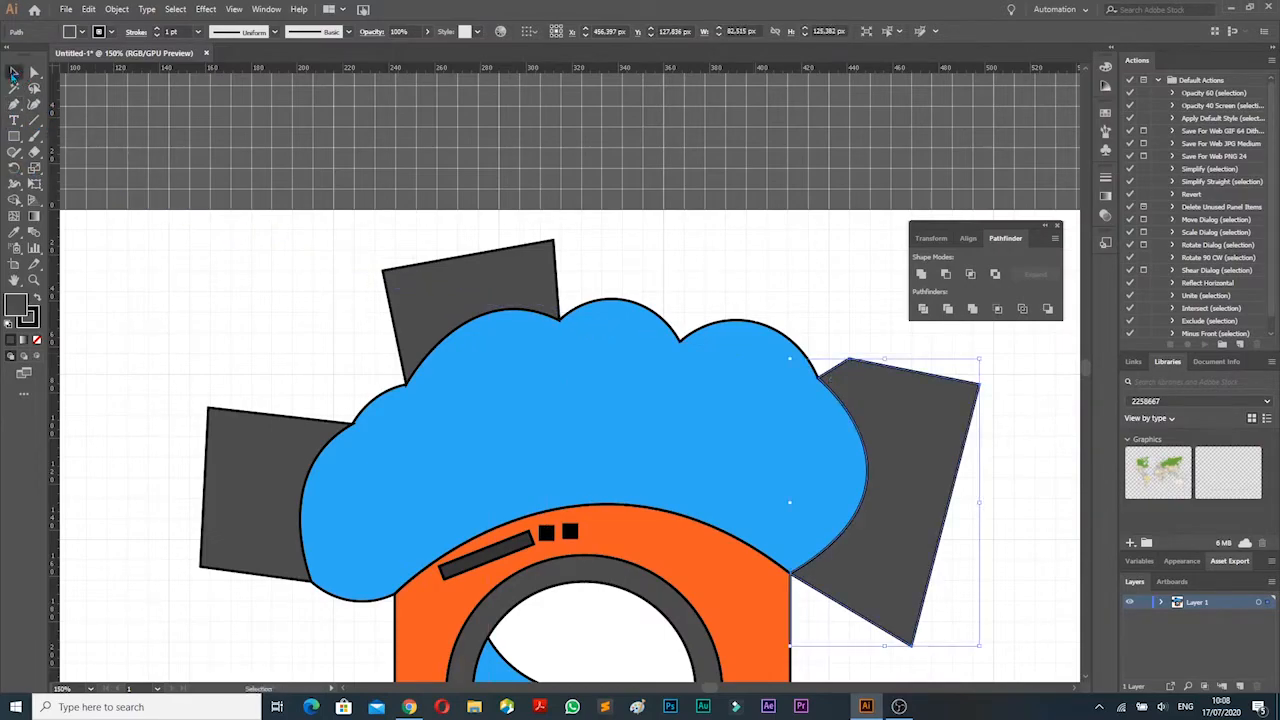
scroll(267, 321, "down", 5)
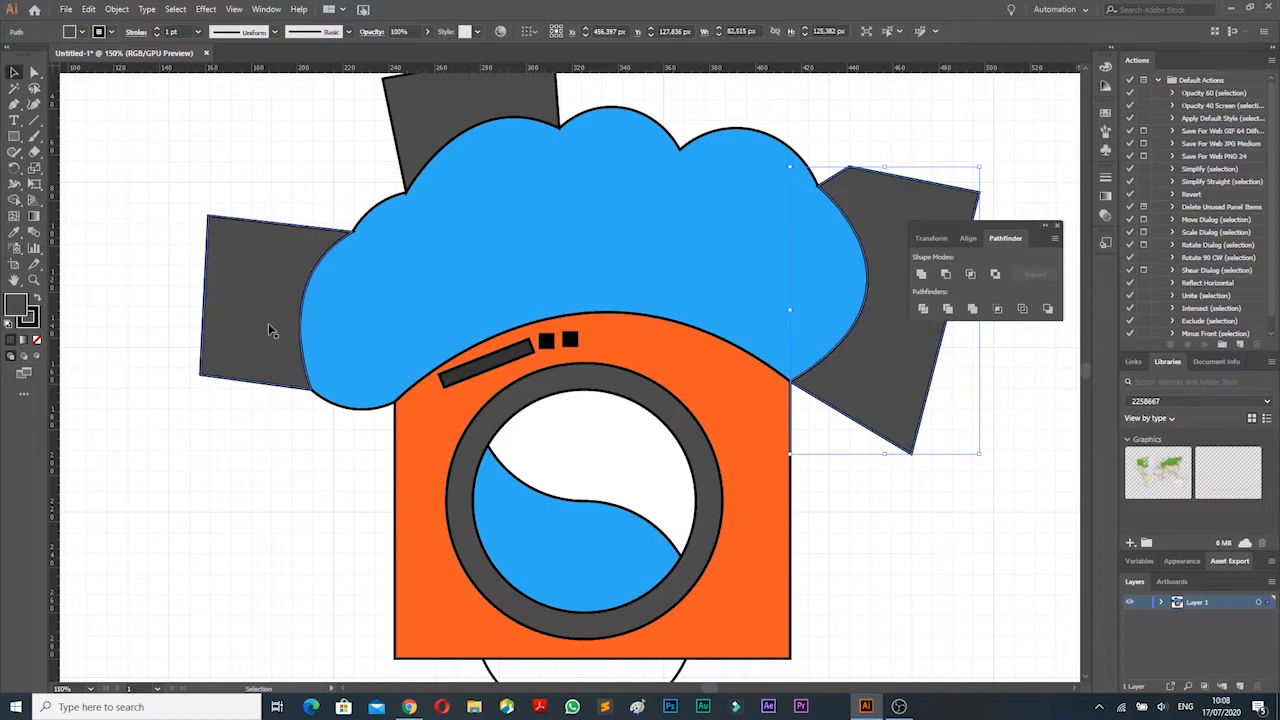
scroll(268, 330, "up", 2)
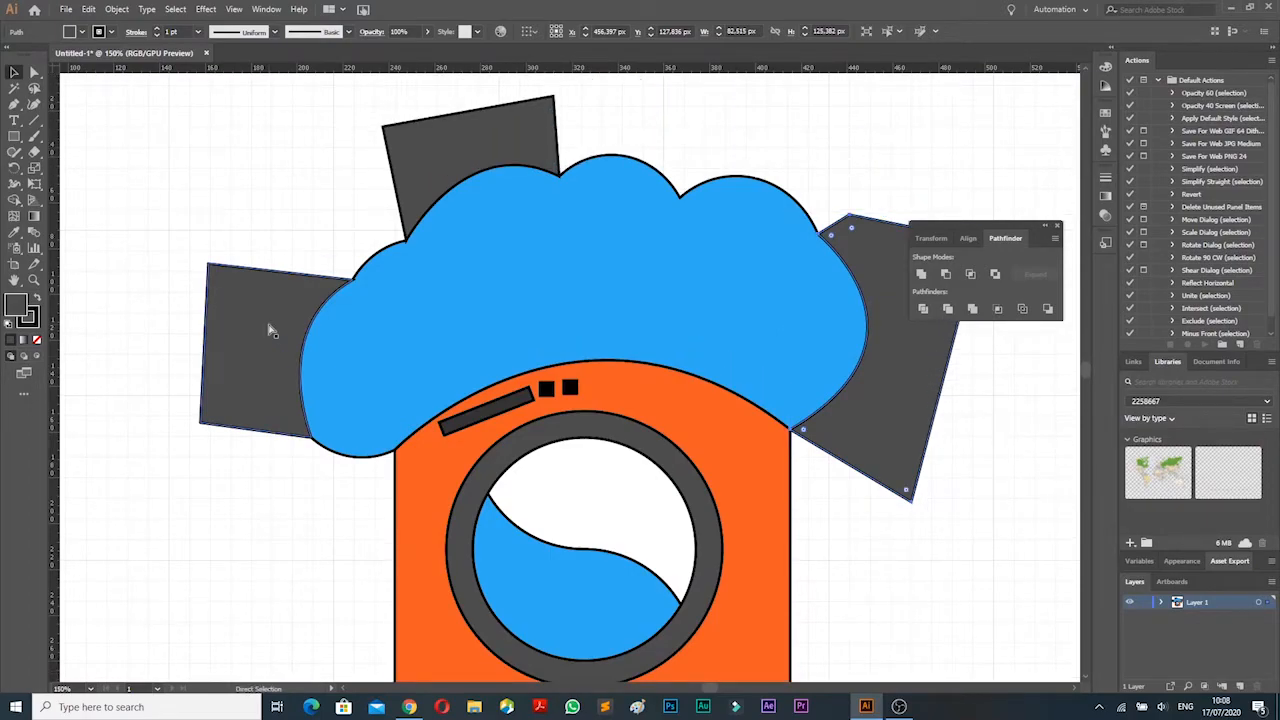
key("ctrl+a")
scroll(268, 330, "up", 2)
left_click(14, 200)
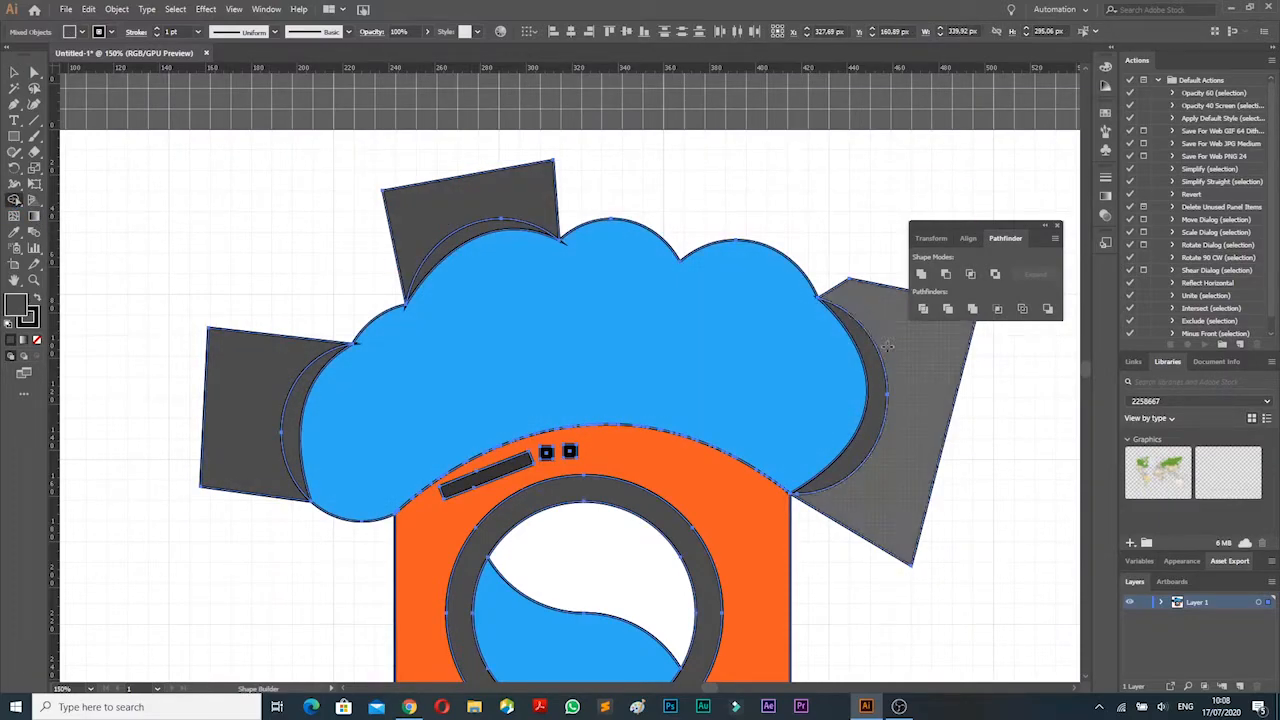
left_click(14, 72)
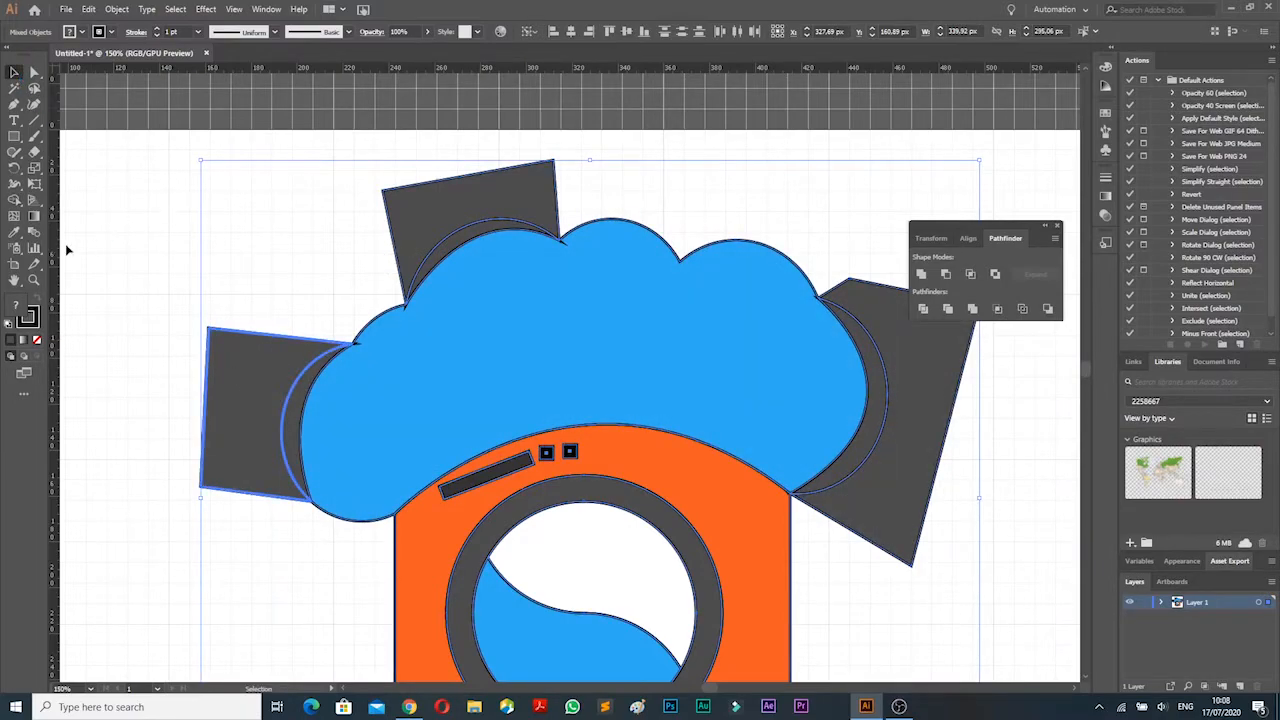
Delete the three grey pieces lying outside the puffy top, keeping only the crescents inside its lobes
left_click(140, 334)
left_click(216, 345)
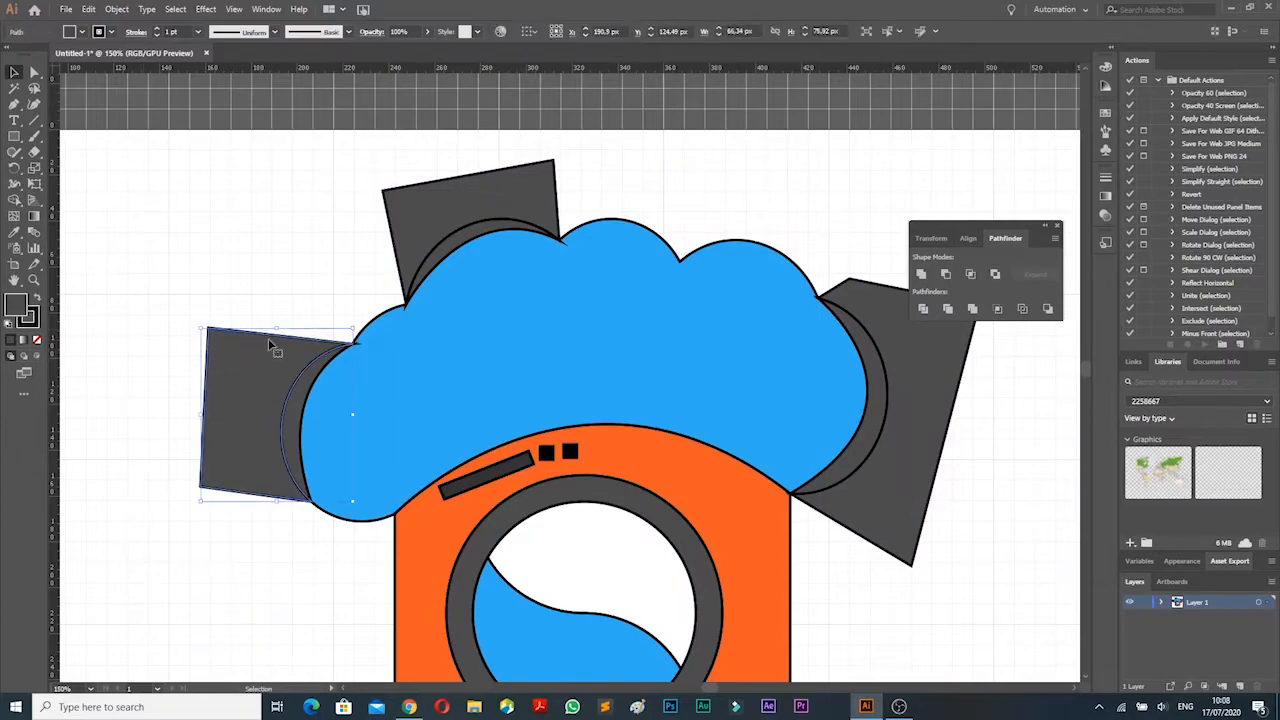
key("Delete")
left_click(408, 198)
key("Delete")
left_click(897, 317)
key("Delete")
Fill the three crescents on the puffy top's lobes with white
left_click(458, 262)
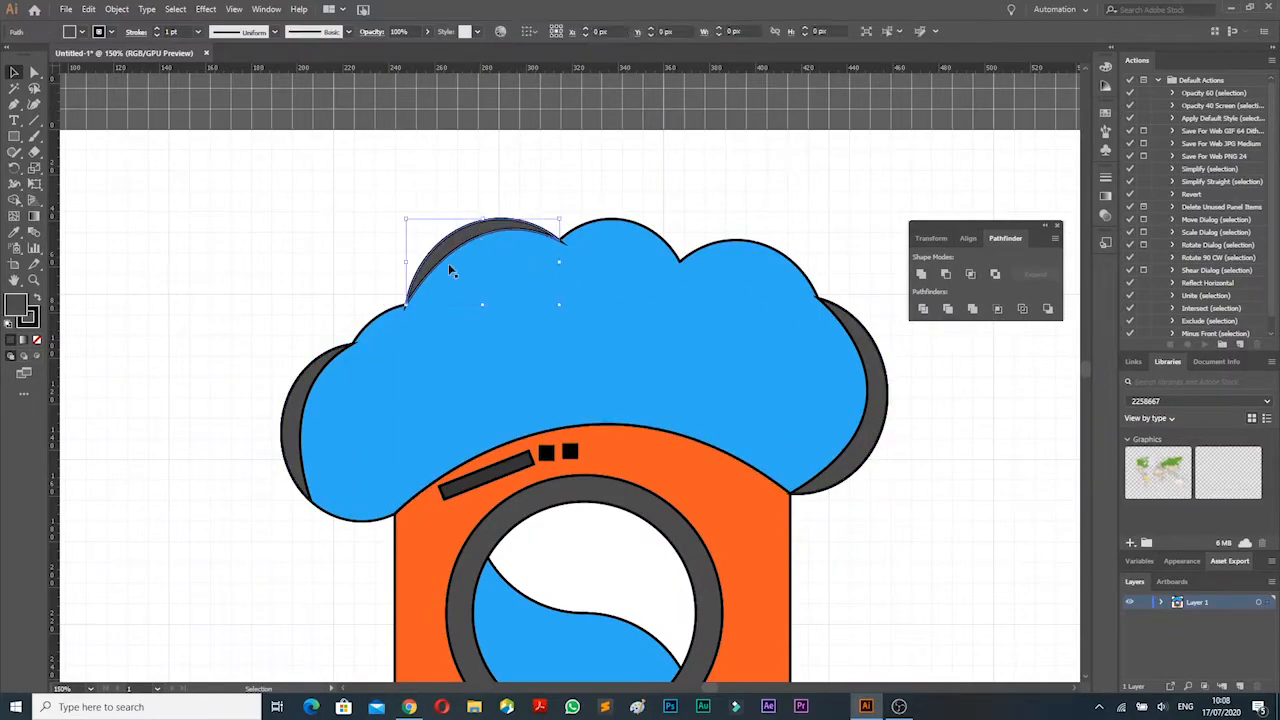
left_click(321, 363, "shift")
left_click(858, 372, "shift")
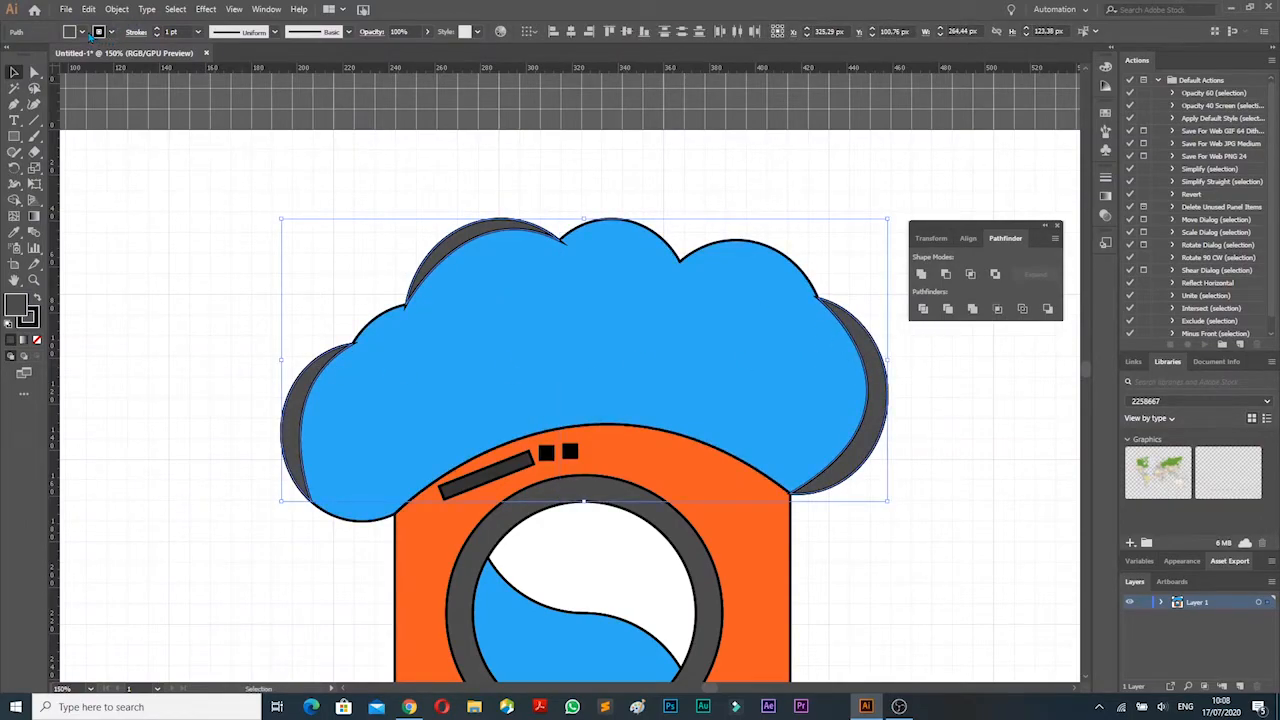
left_click(82, 32)
left_click(26, 58)
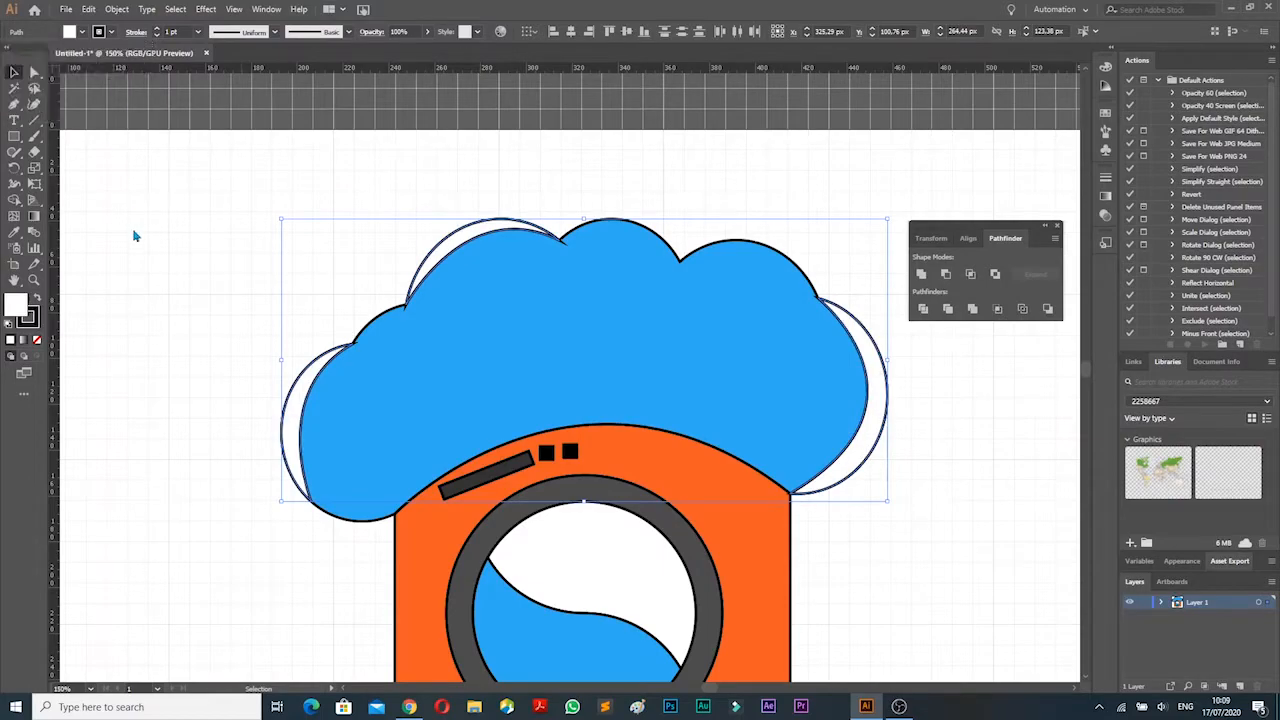
Reposition the three white crescents slightly inward so each one sits just inside its lobe's edge
left_click_drag(310, 378, 328, 385)
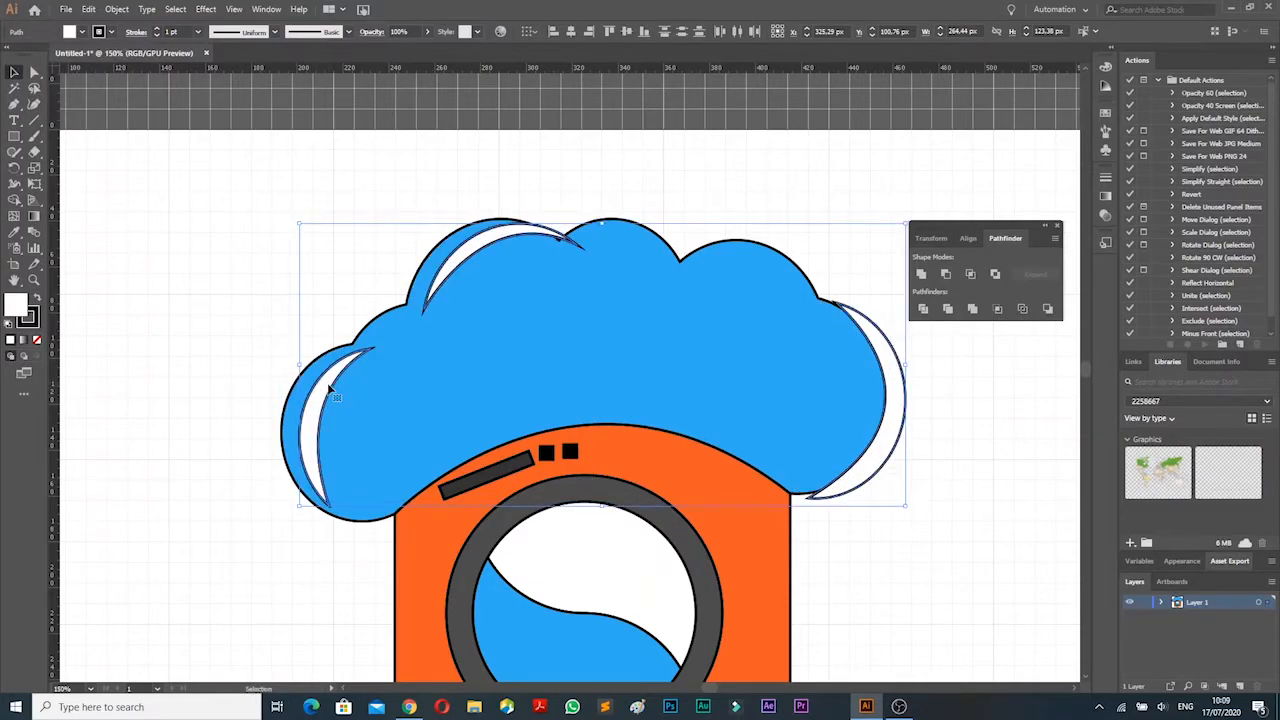
left_click(615, 384)
left_click(383, 171)
left_click_drag(325, 385, 320, 385)
left_click_drag(464, 257, 450, 262)
mouse_move(885, 357)
left_mouse_down()
mouse_move(850, 350)
mouse_move(864, 370)
left_mouse_up()
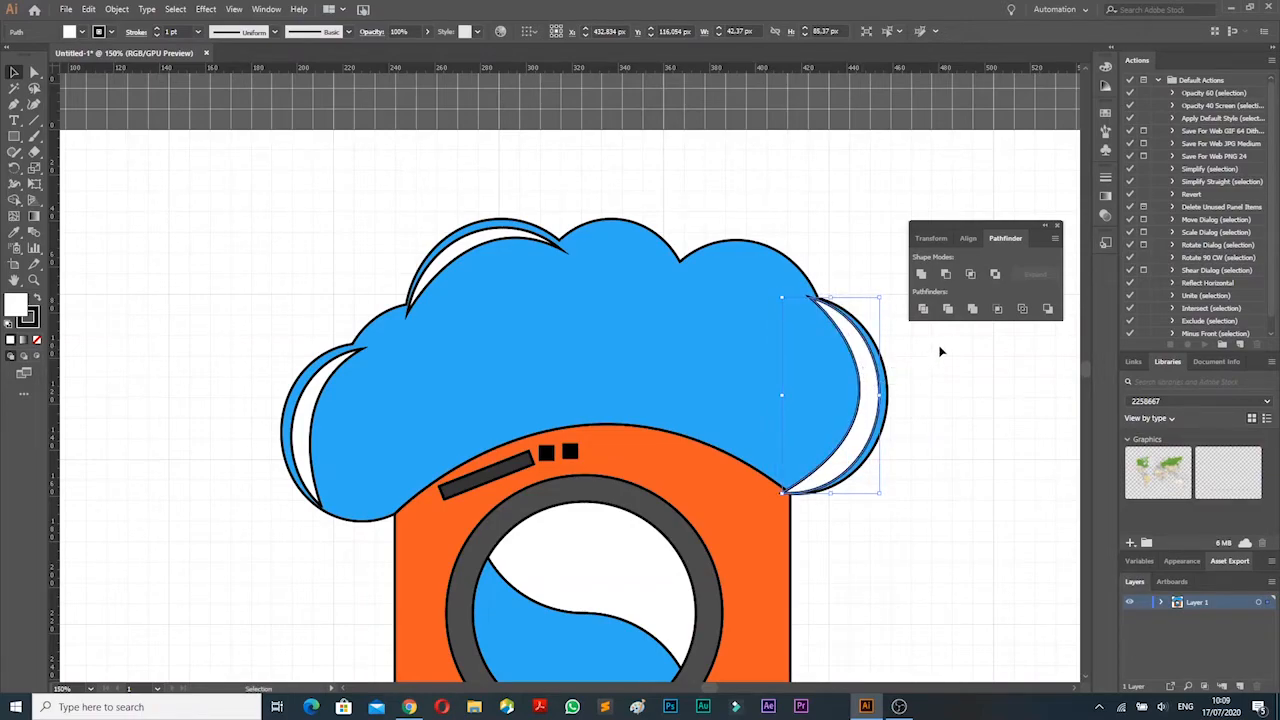
Remove the outline from all three white crescents on the puffy top
left_click(468, 248, "shift")
left_click(320, 374, "shift")
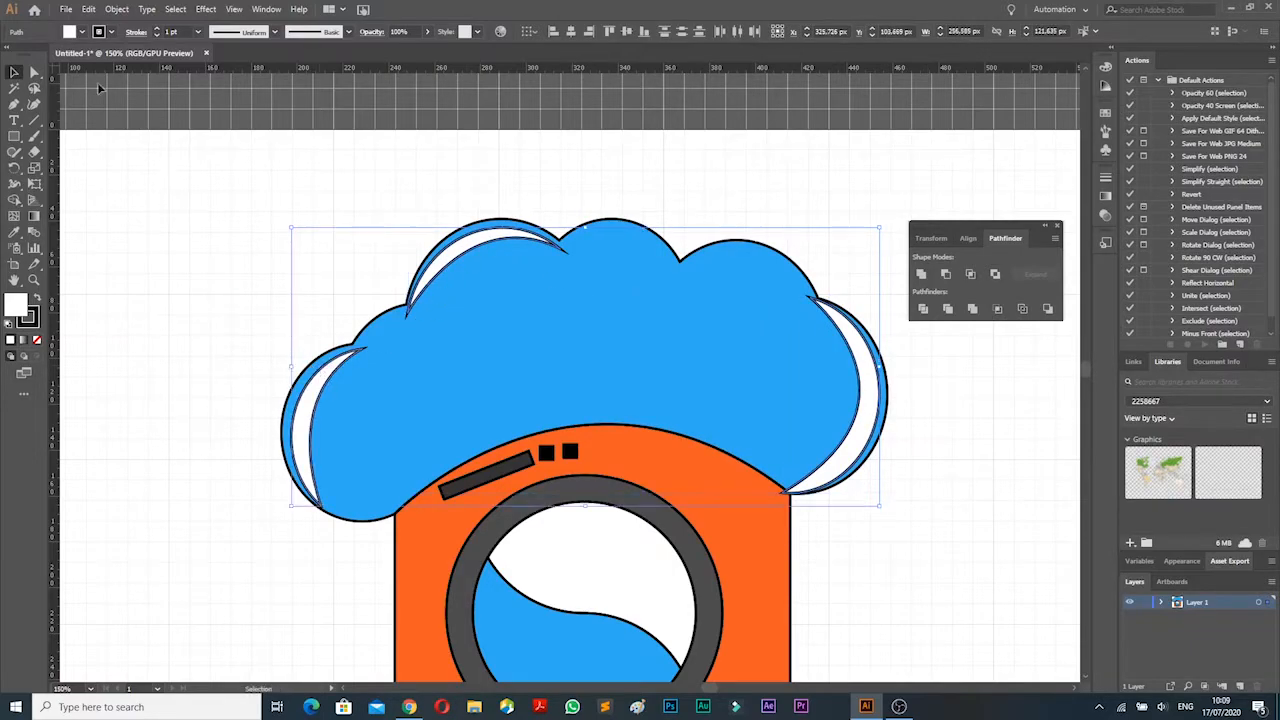
left_click(109, 34)
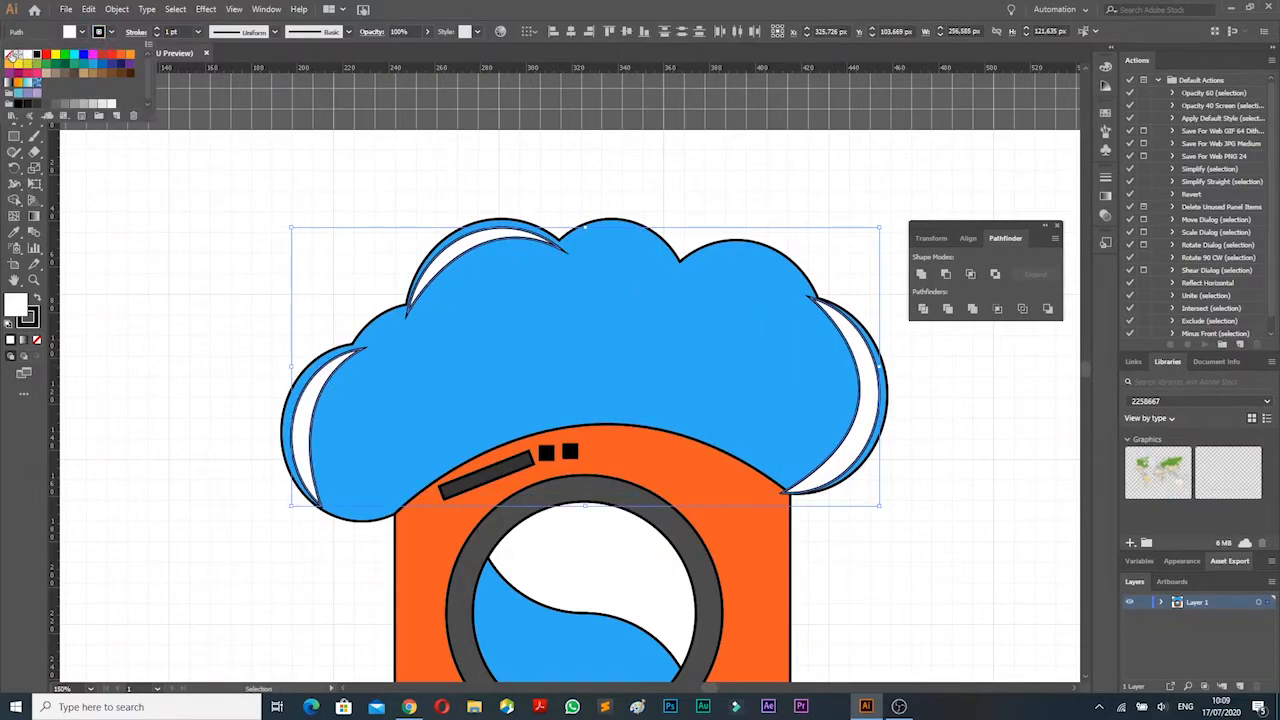
left_click(11, 56)
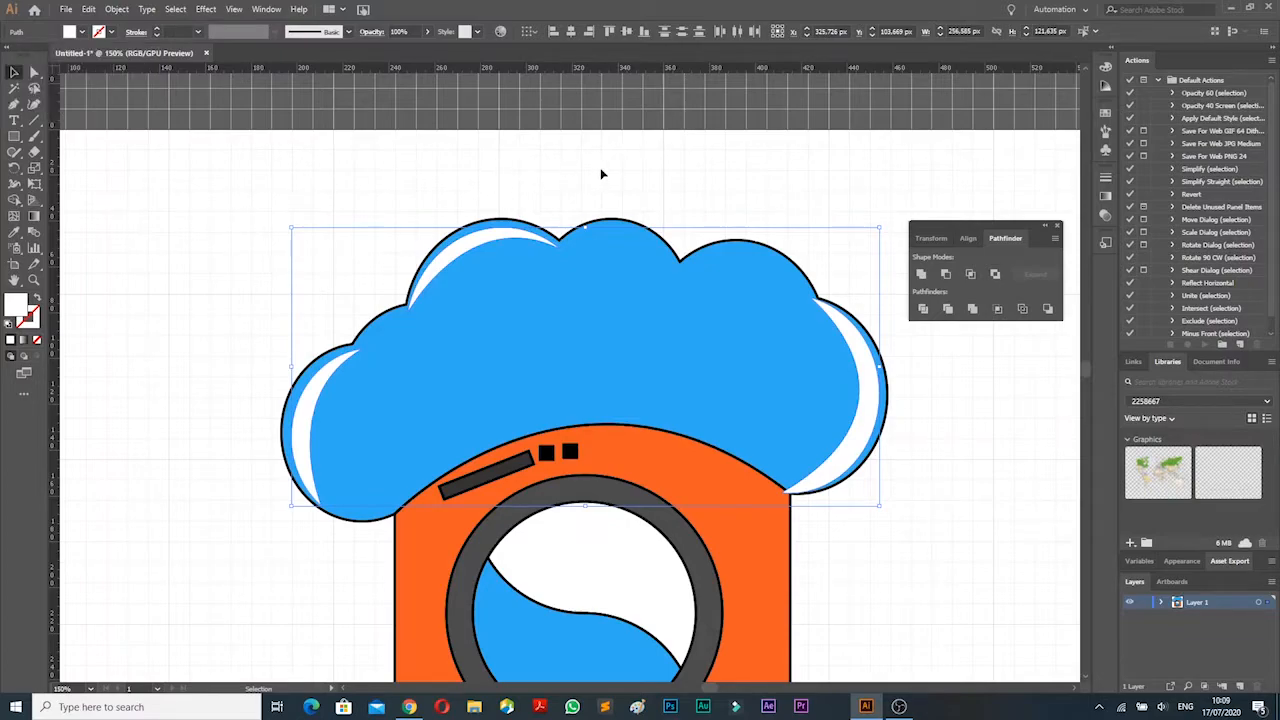
left_click(646, 180)
Shrink the white crescent on the puffy top's right lobe slightly from its lower-left corner so it fits within the lobe's edge
left_click(846, 423)
left_click_drag(783, 494, 790, 490)
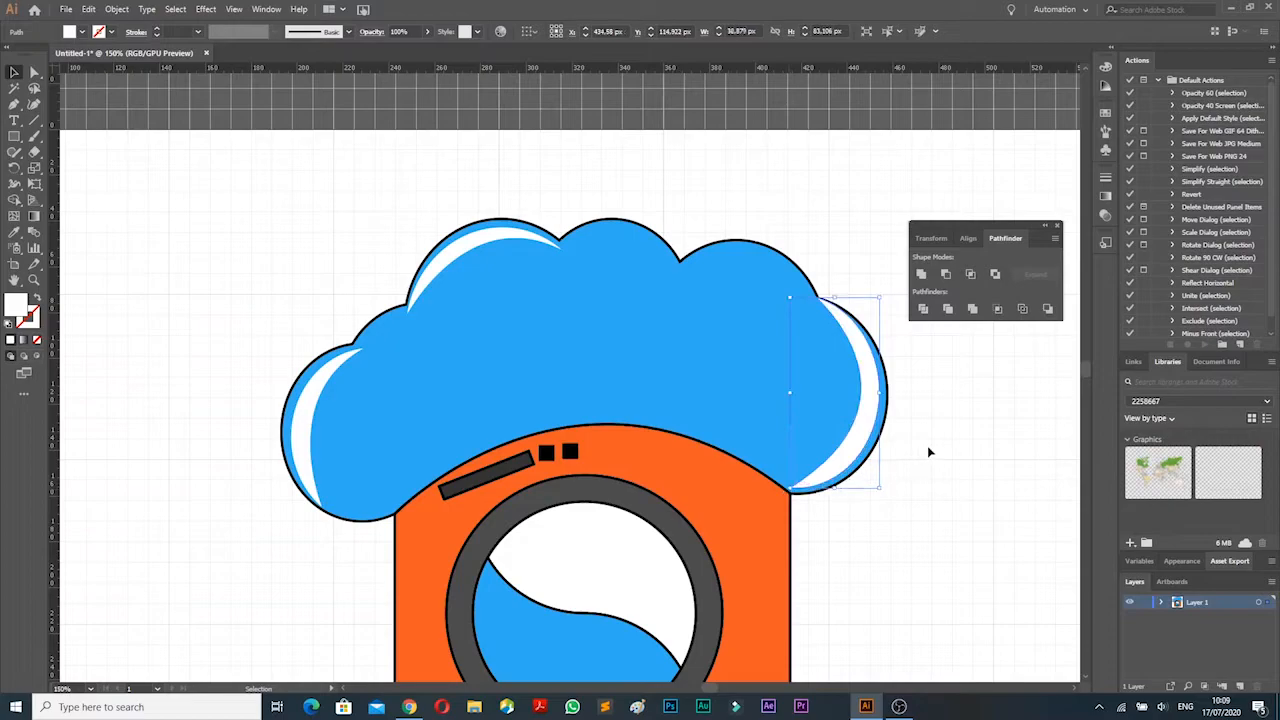
left_click(933, 425)
Draw a flat white ellipse about 104 × 9.5 px across the upper middle of the puffy top
scroll(646, 340, "down", 2)
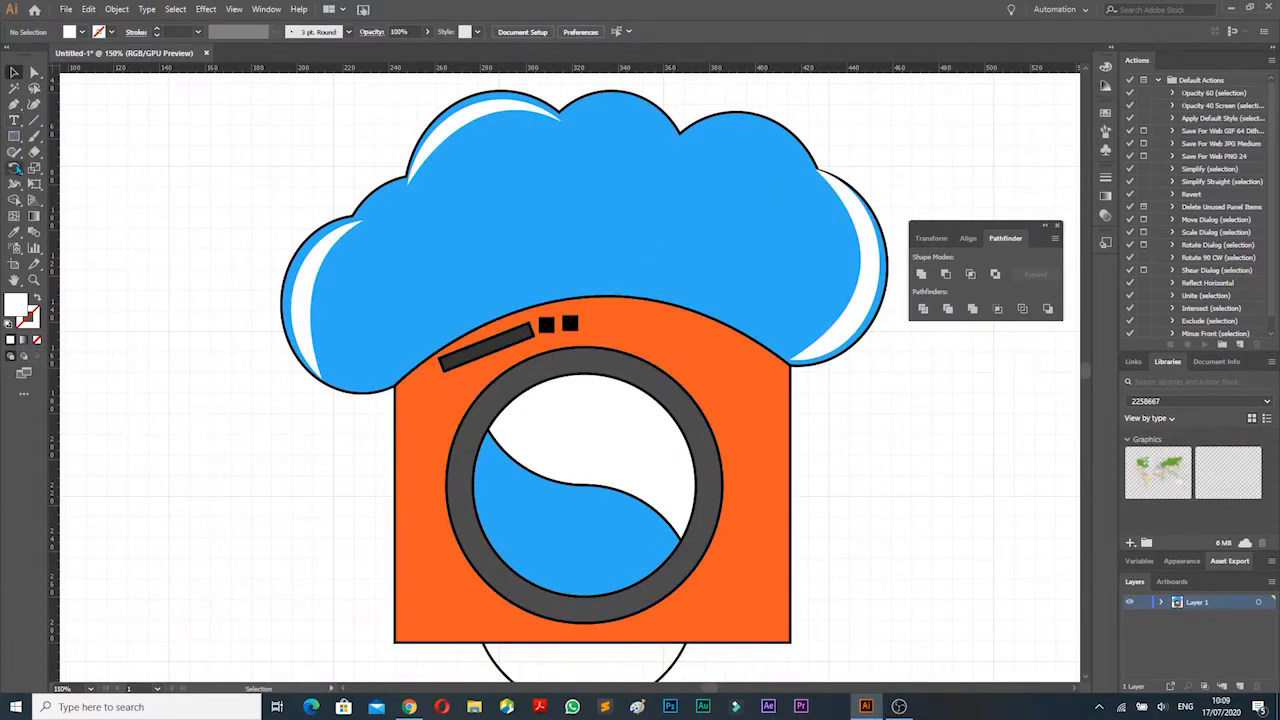
left_click(16, 138)
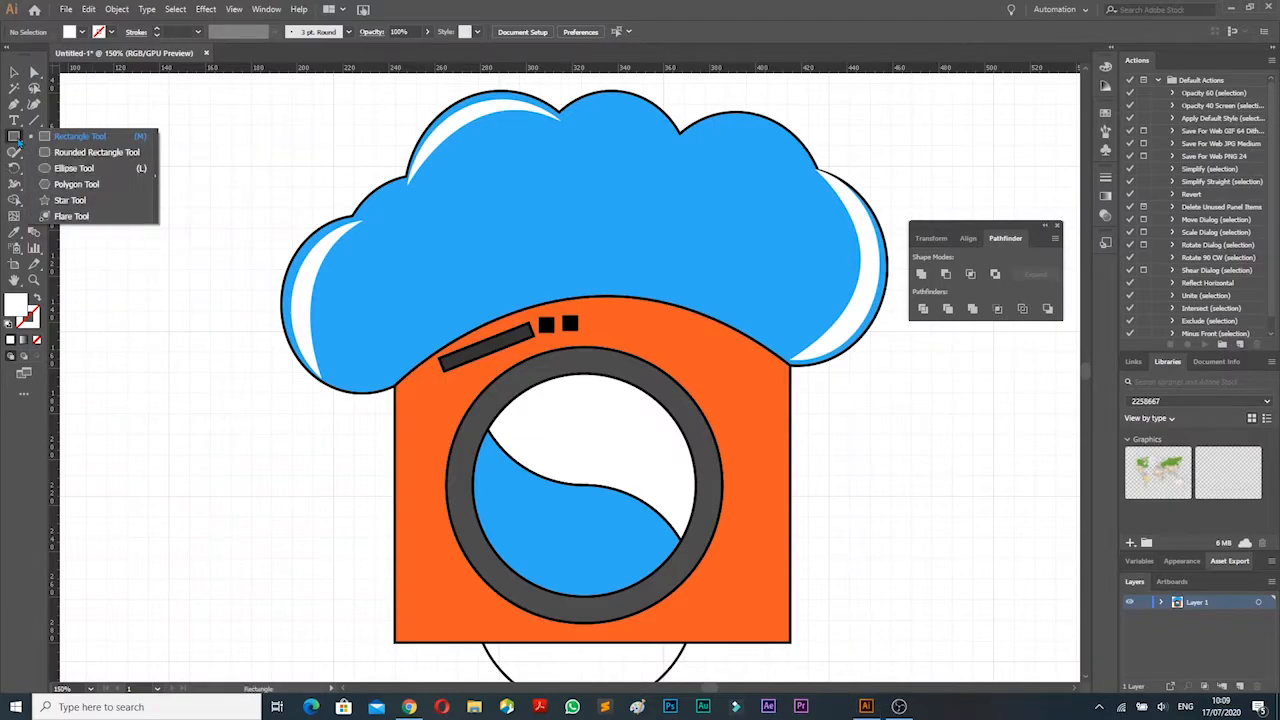
left_click(73, 168)
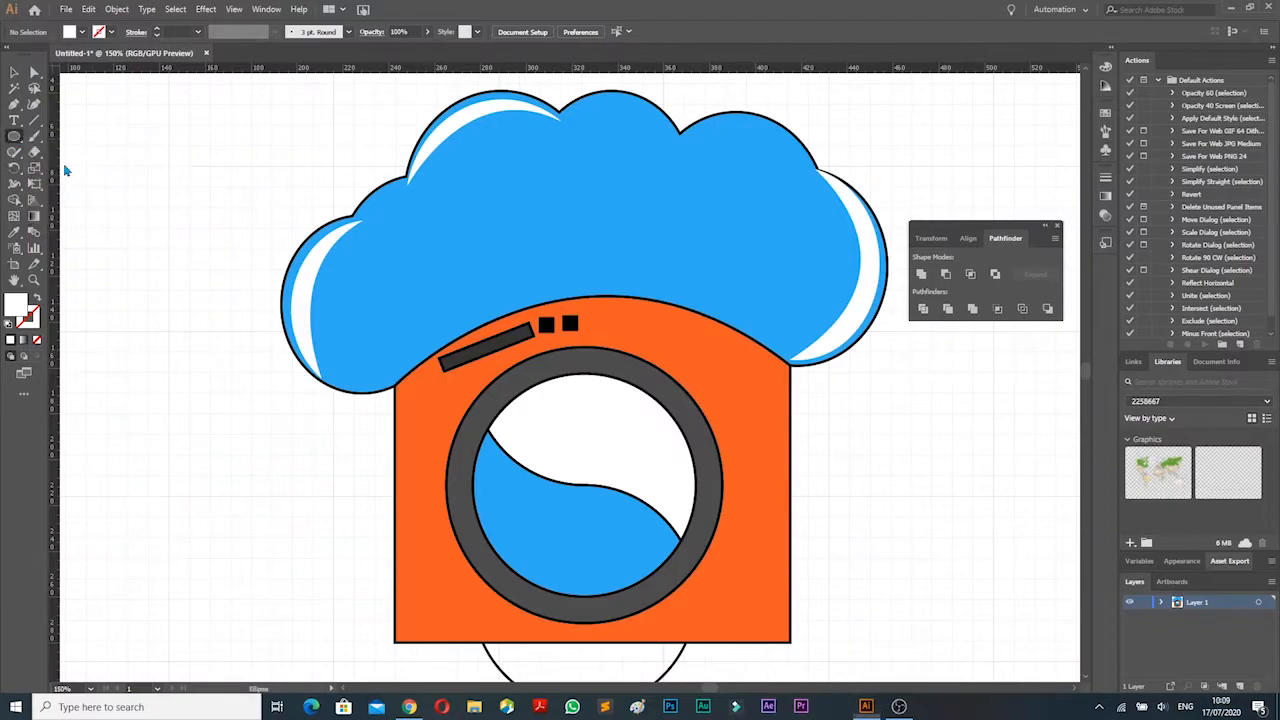
left_click_drag(486, 193, 730, 170)
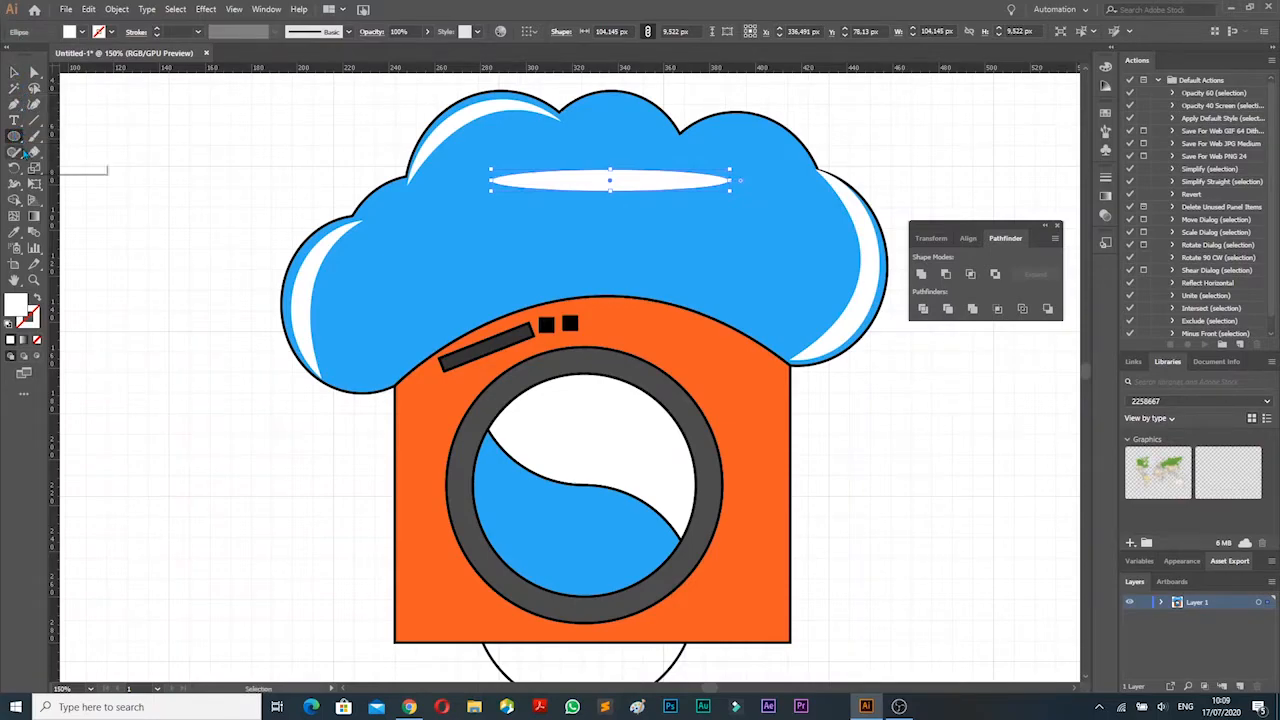
Tilt the flat white ellipse slightly clockwise and move it right, beneath the puffy top's upper-right lobes
left_click(14, 168)
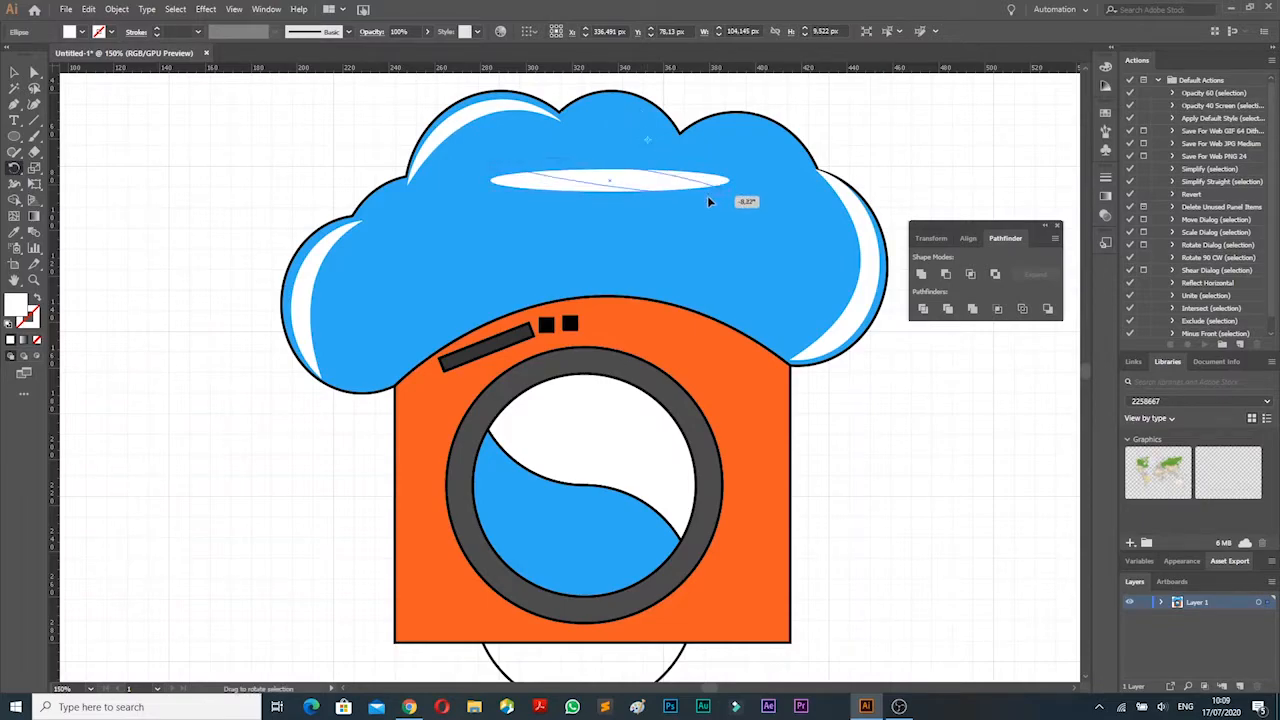
left_click_drag(707, 195, 703, 206)
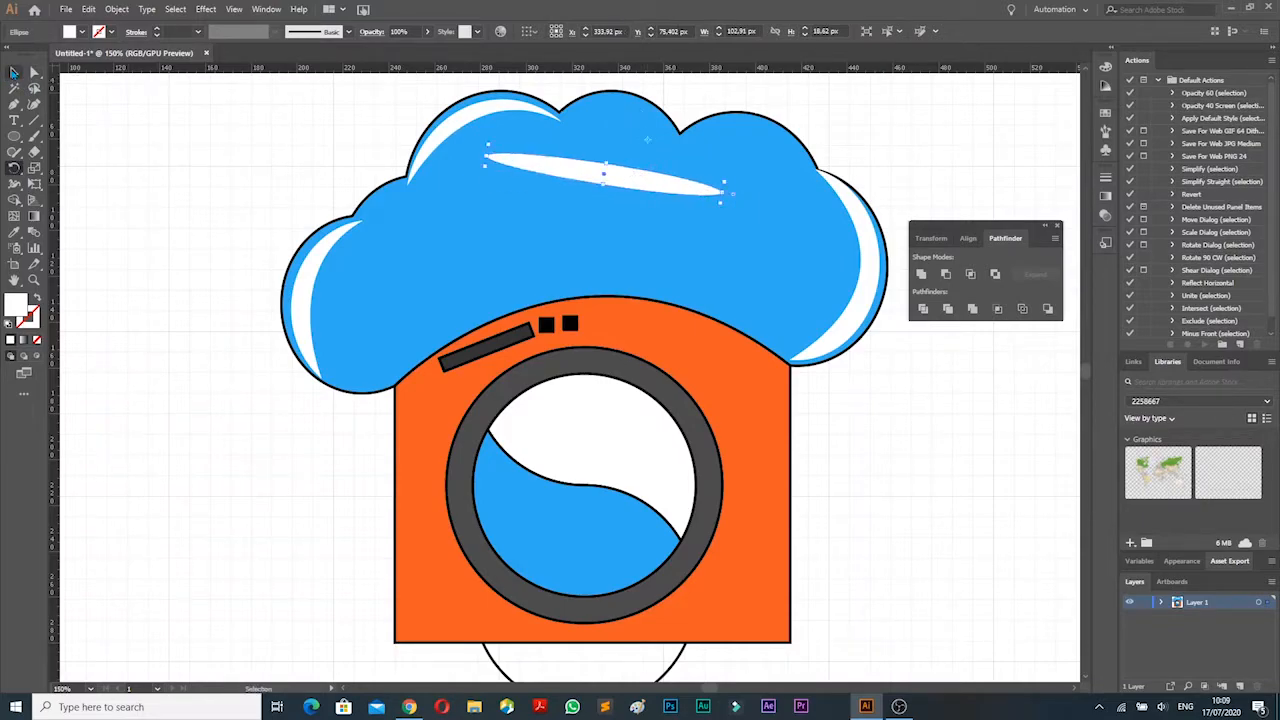
left_click(14, 72)
left_click_drag(652, 181, 730, 172)
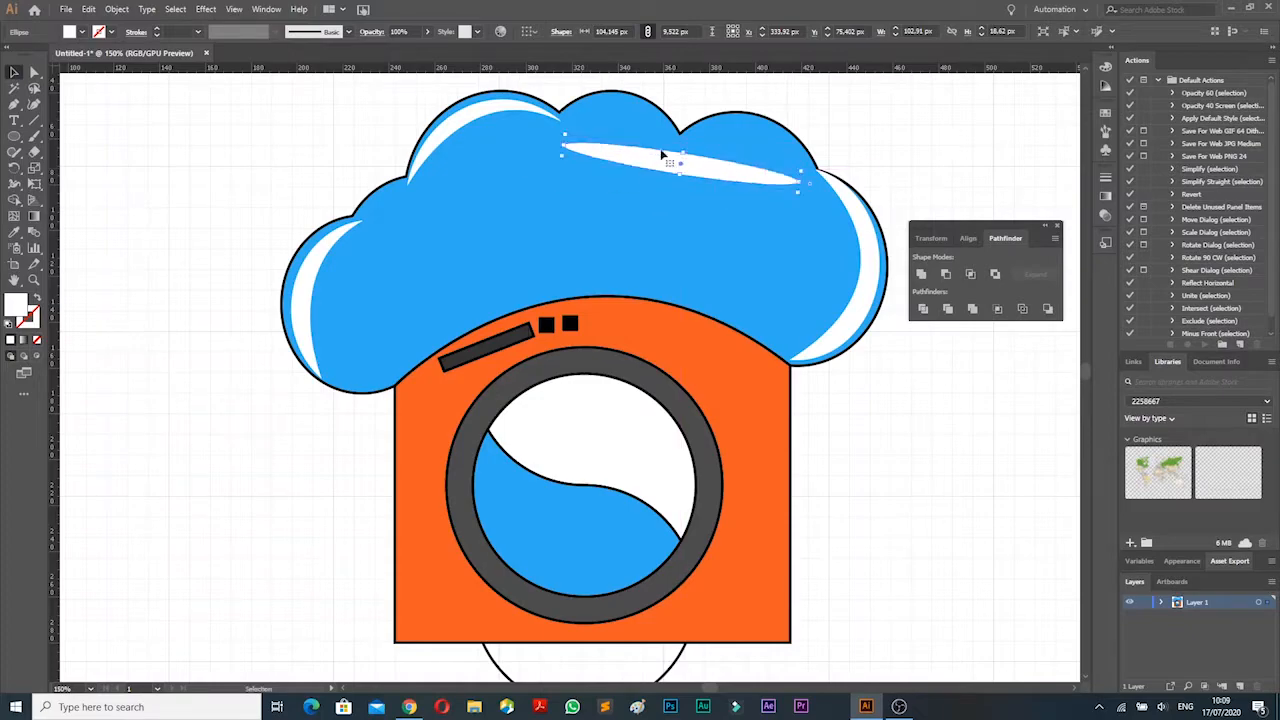
key("a")
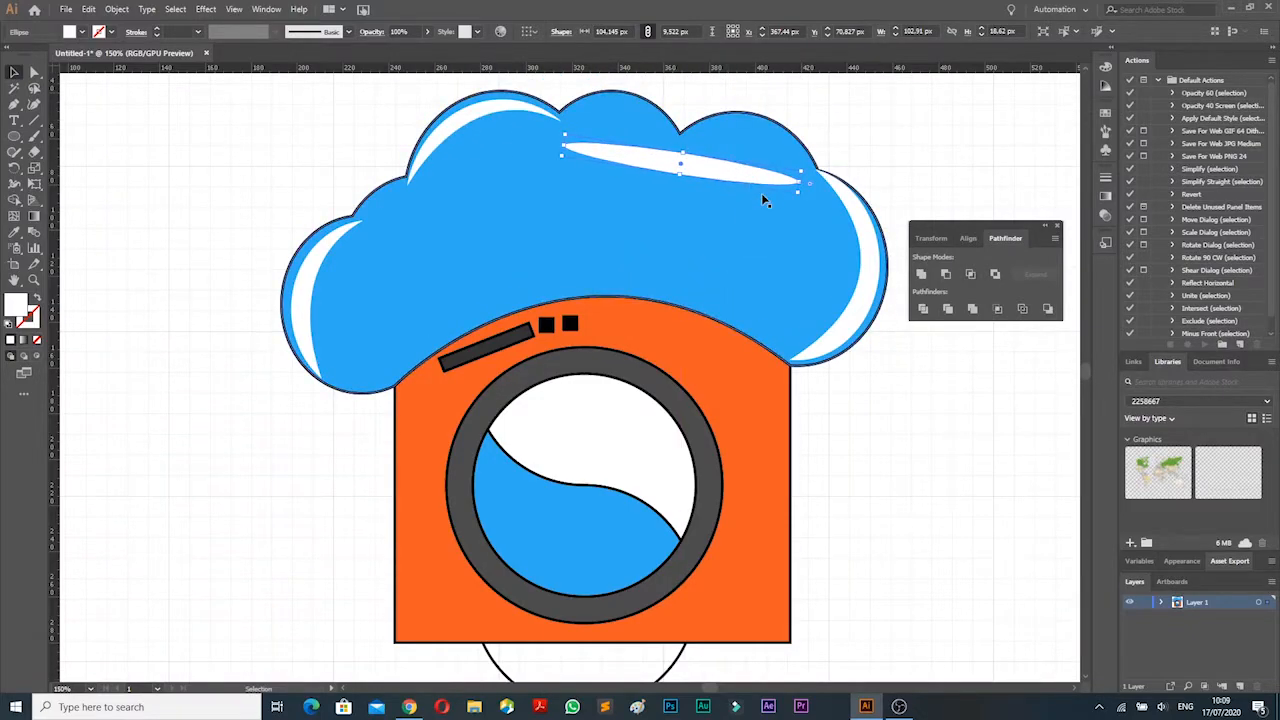
Draw an upright white ellipse about 10 × 27 px near the orange base's upper-right corner
scroll(756, 188, "down", 1)
key("v")
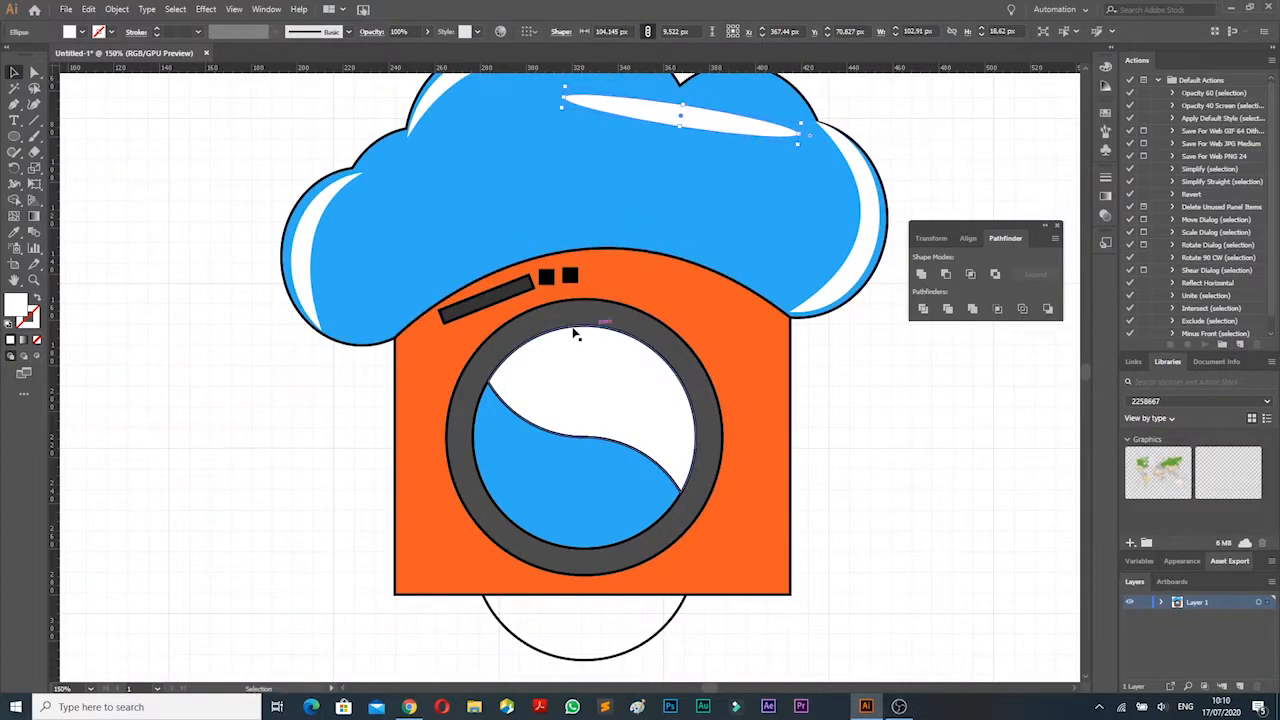
scroll(571, 334, "down", 1)
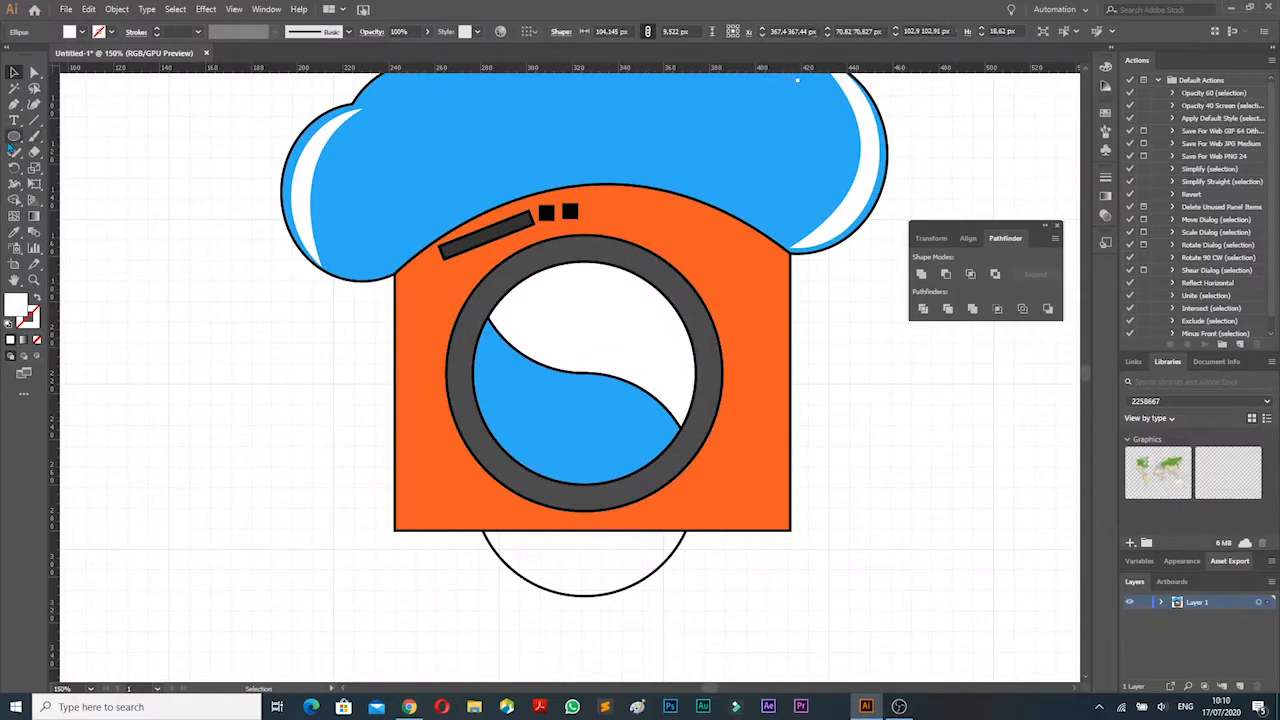
left_click(14, 137)
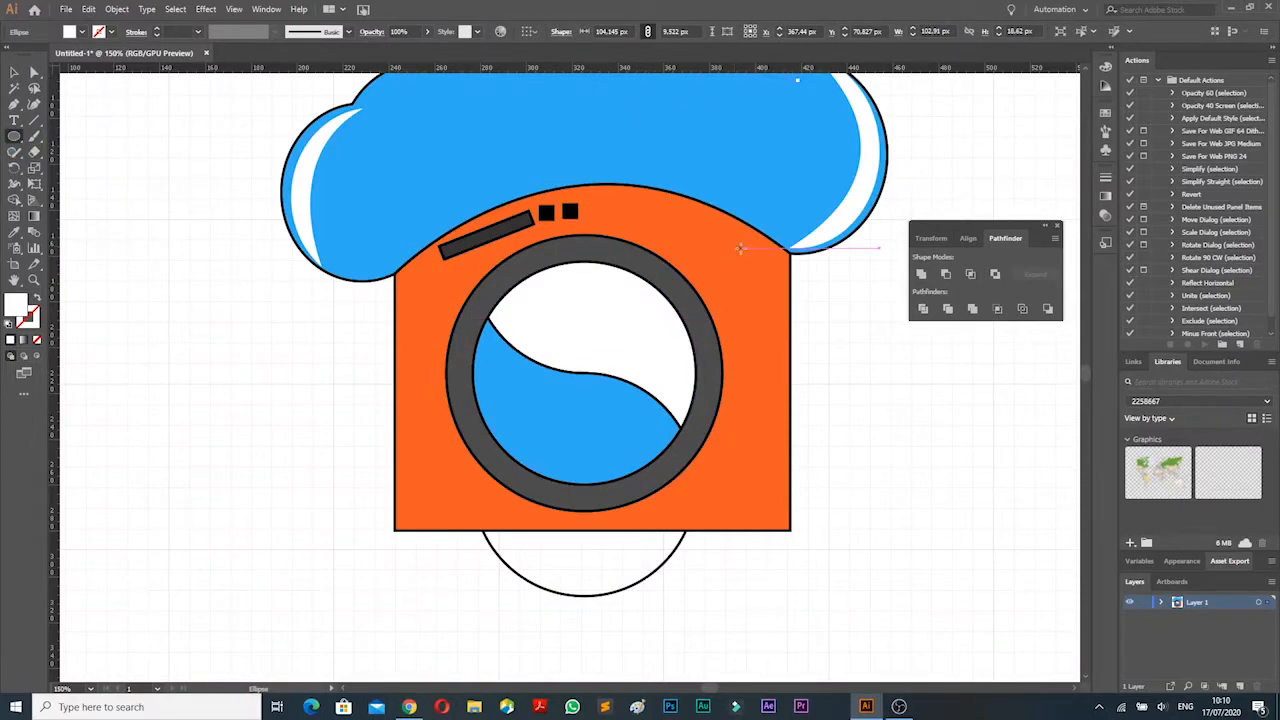
left_click_drag(732, 241, 752, 302)
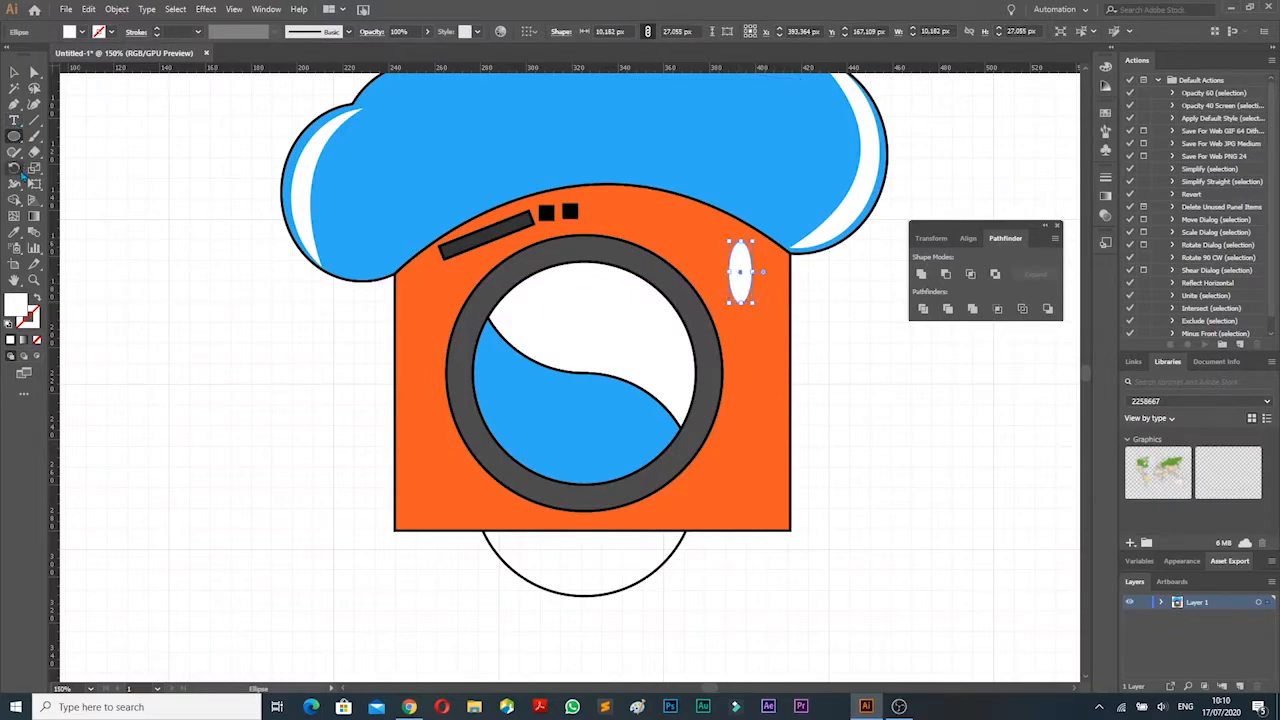
Rotate the small white ellipse on the orange base to a diagonal and move it up into the base's upper-right corner
left_click(15, 168)
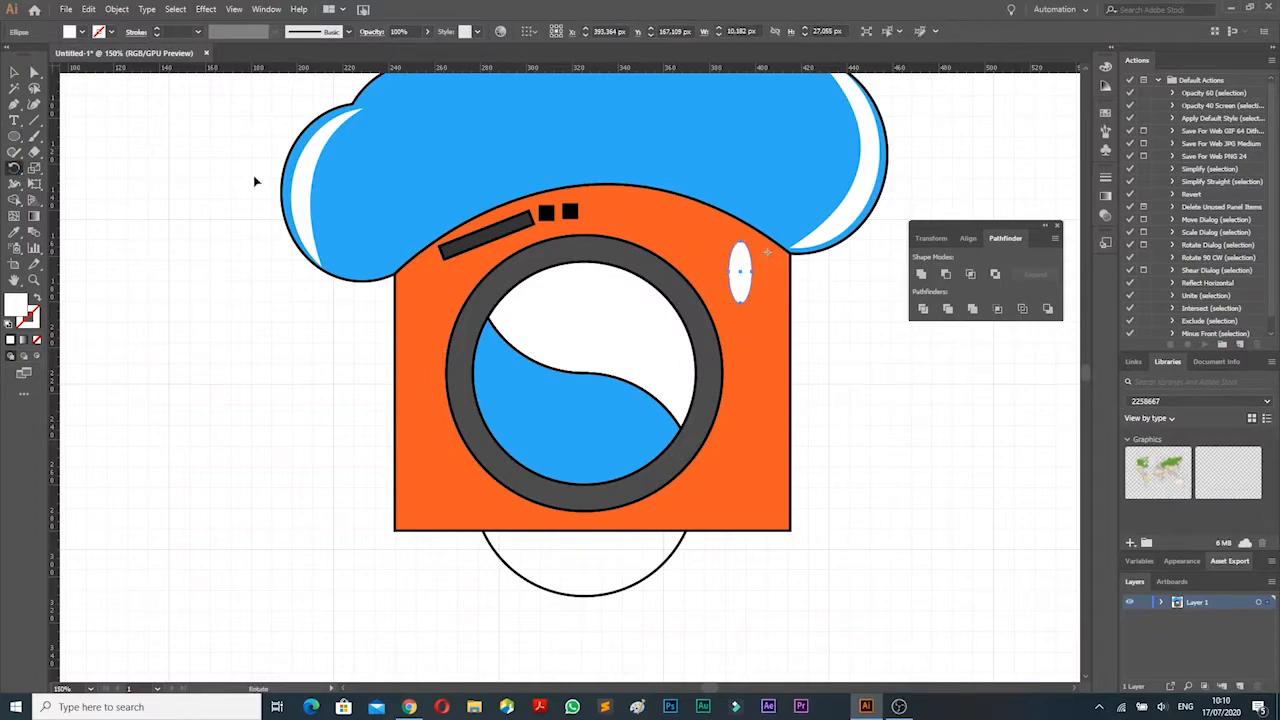
left_click_drag(742, 303, 776, 288)
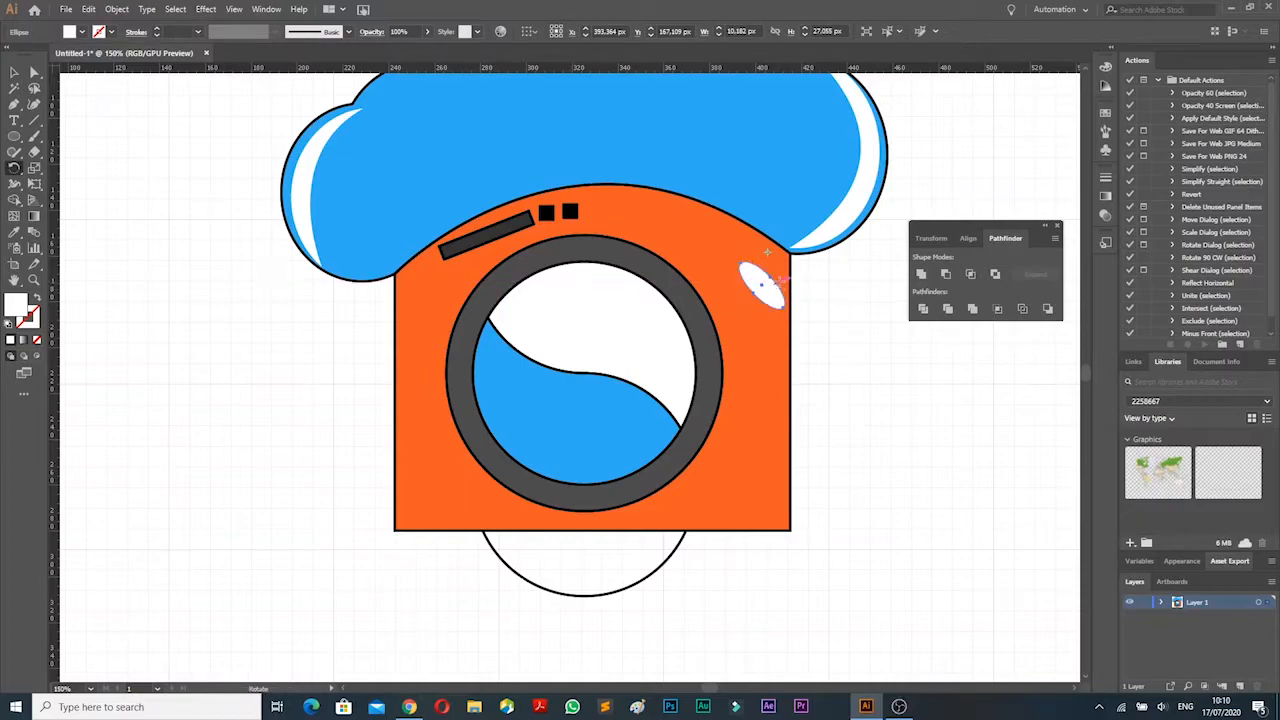
left_click(14, 72)
left_click_drag(762, 288, 758, 251)
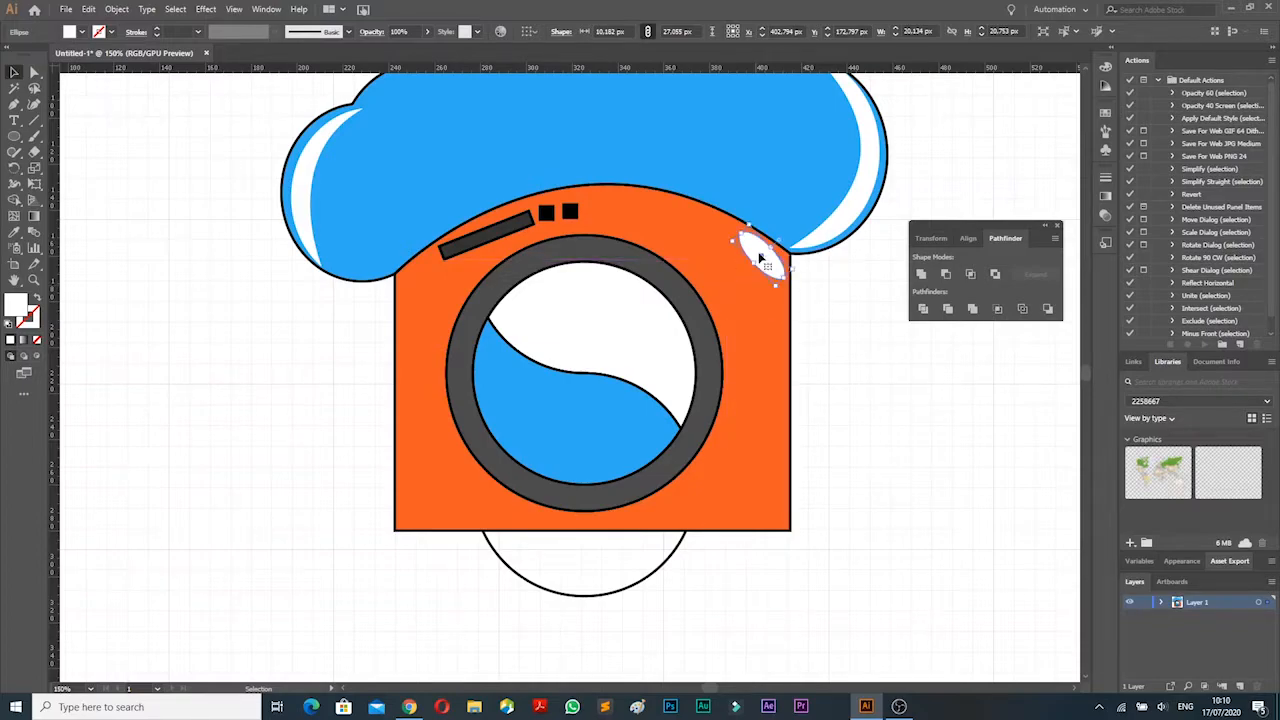
left_click(882, 300)
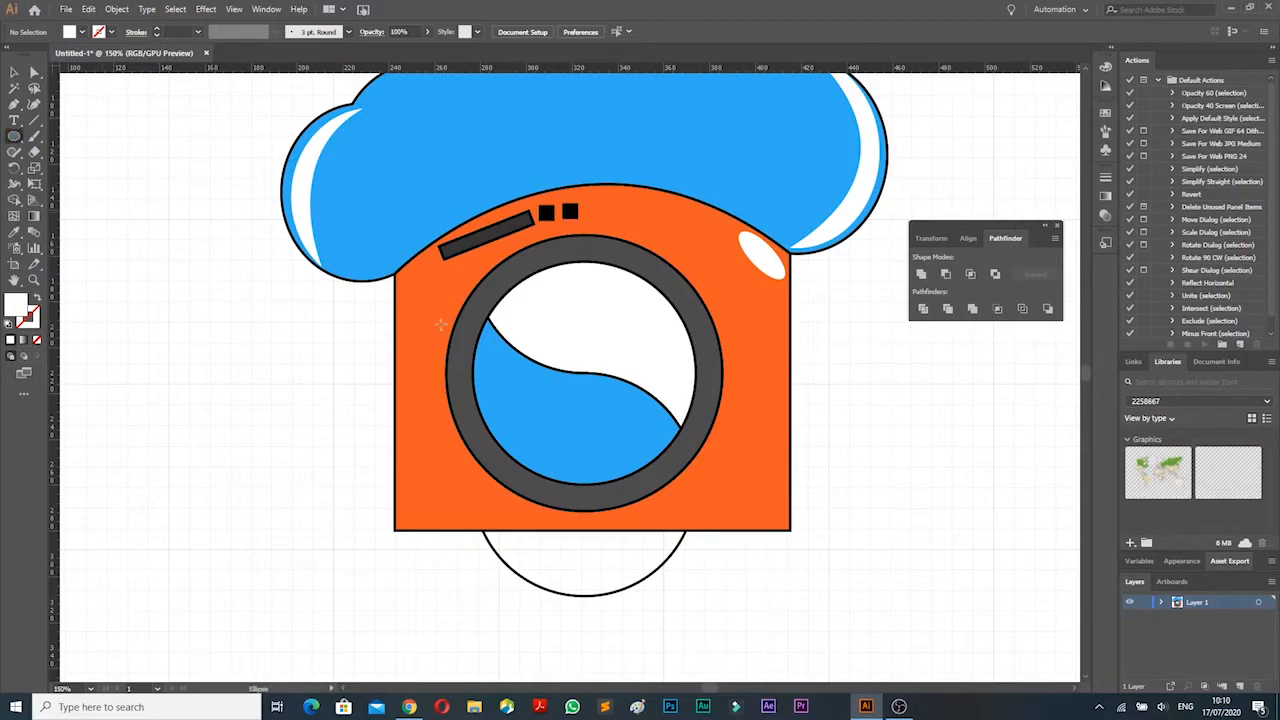
Draw three small clustered ellipses in the circle's white area, about 7 × 20, 12 × 16 and 6.5 × 12.5 px
left_click_drag(559, 306, 559, 318)
left_click_drag(567, 343, 577, 348)
left_click_drag(597, 301, 569, 339)
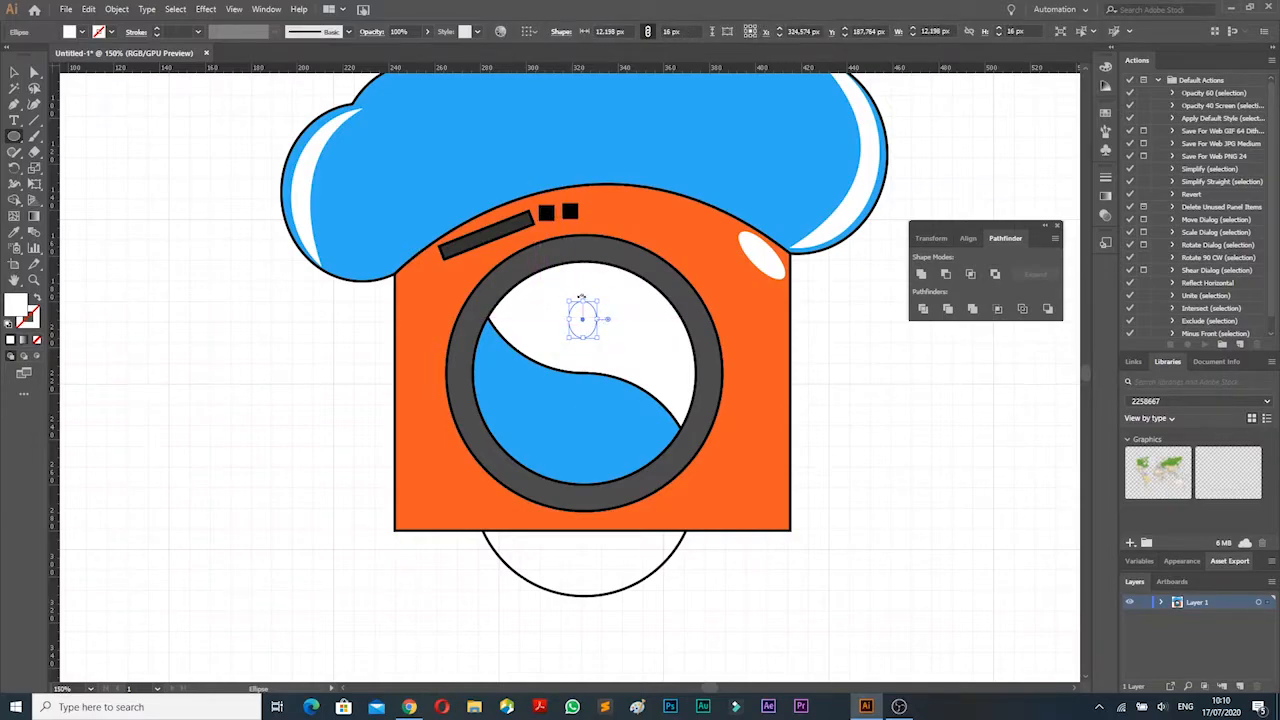
left_click_drag(592, 281, 577, 310)
Select the three small ellipses in the white area and apply the blue wave's appearance to them with the Eyedropper
left_click(14, 72)
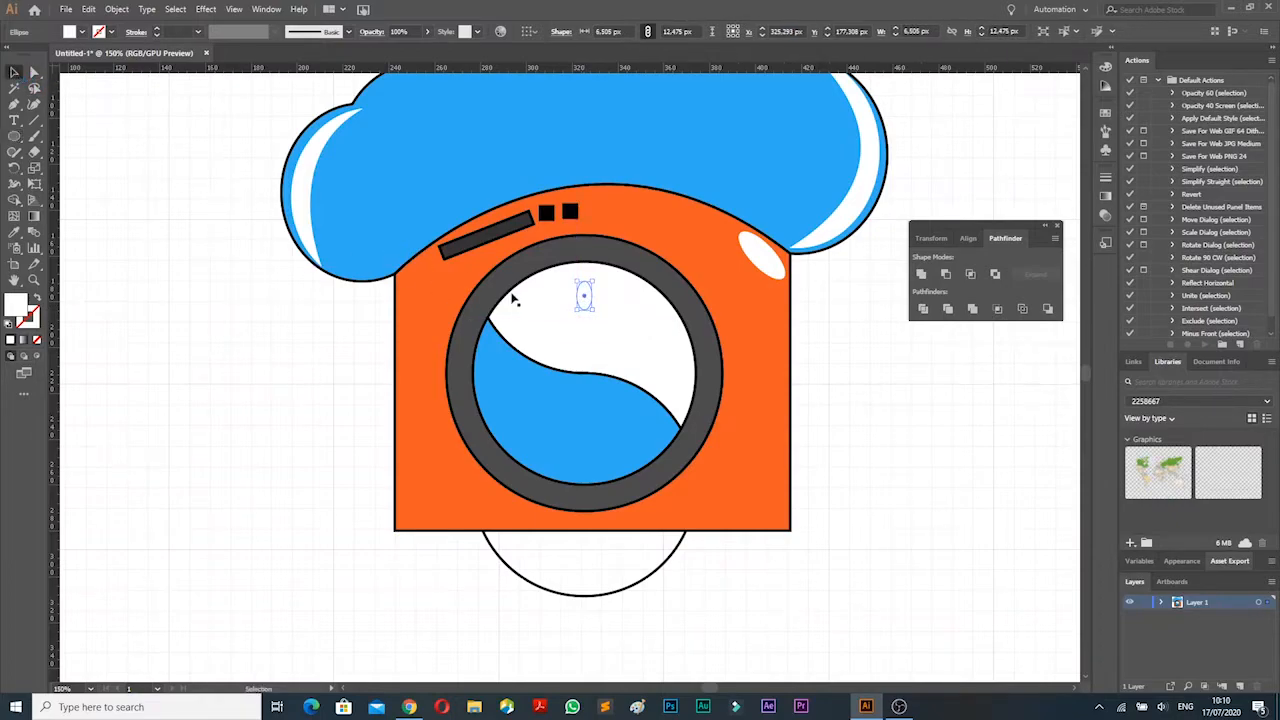
left_click(588, 318, "shift")
left_click(565, 328, "shift")
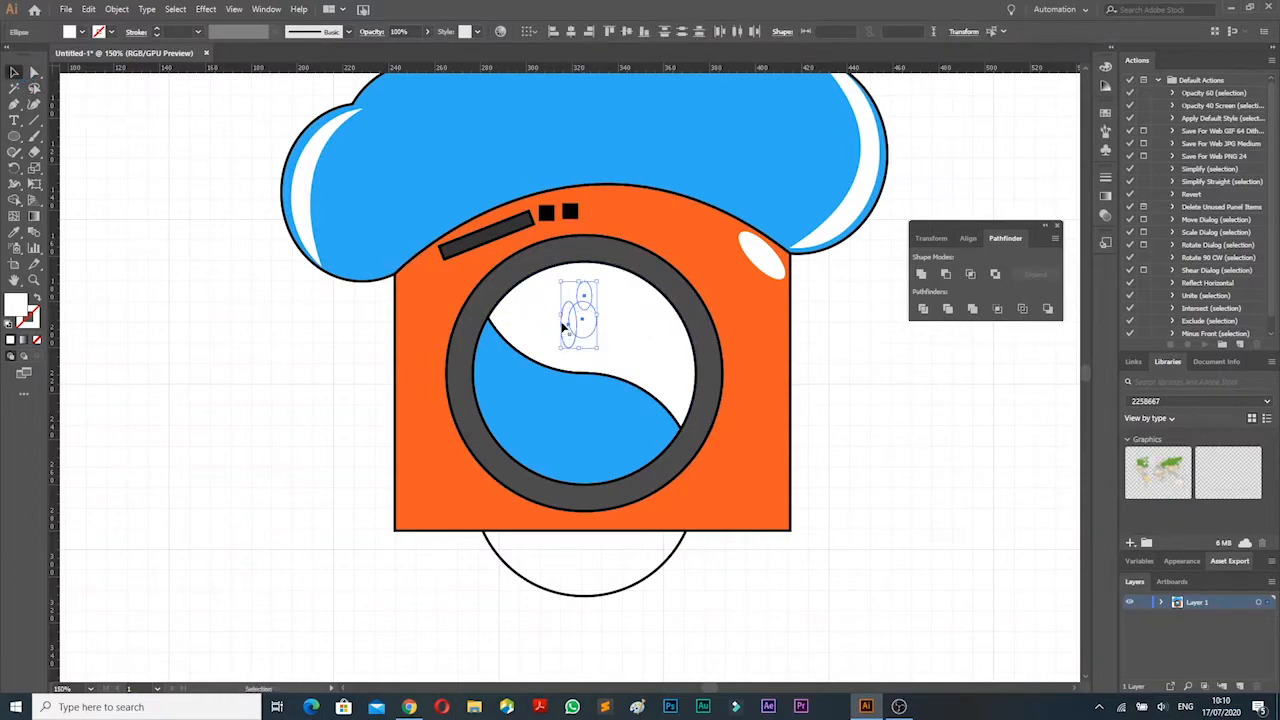
left_click(84, 32)
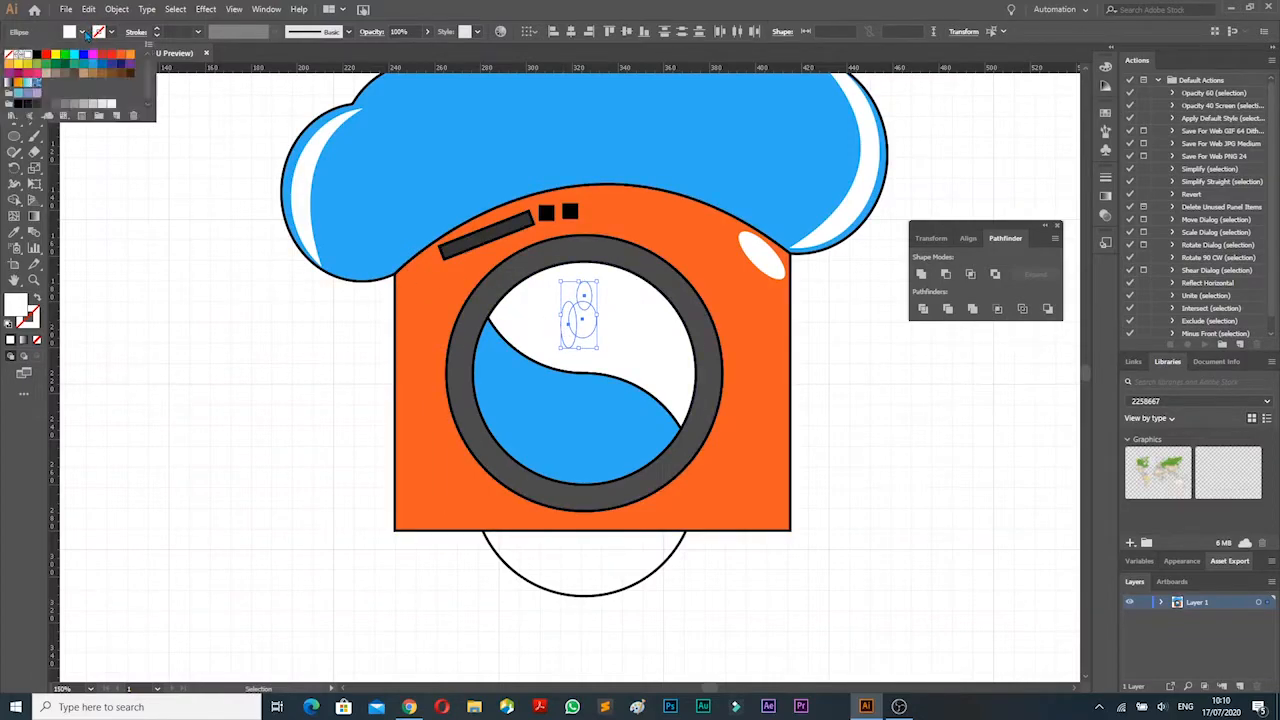
left_click(15, 234)
left_click(15, 234)
left_click(505, 378)
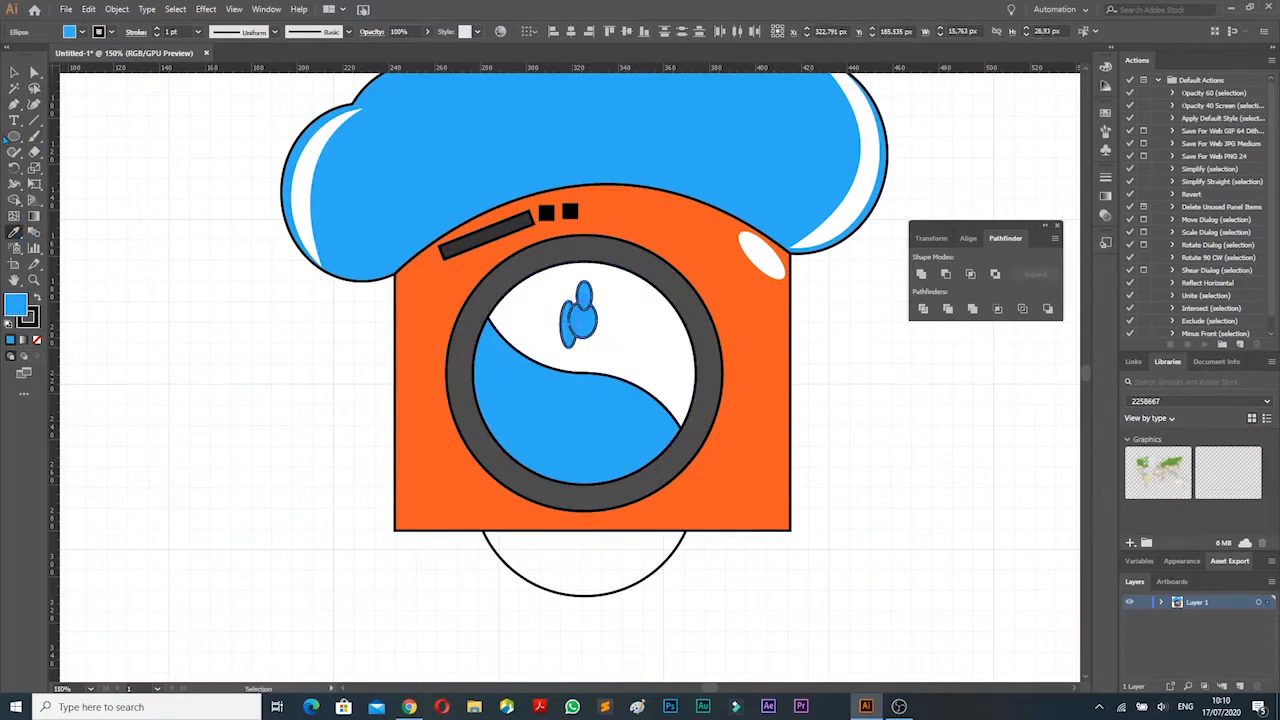
Draw another blue ellipse about 7 × 16 px at the wave's edge, to the right of the ellipse cluster
left_click(15, 138)
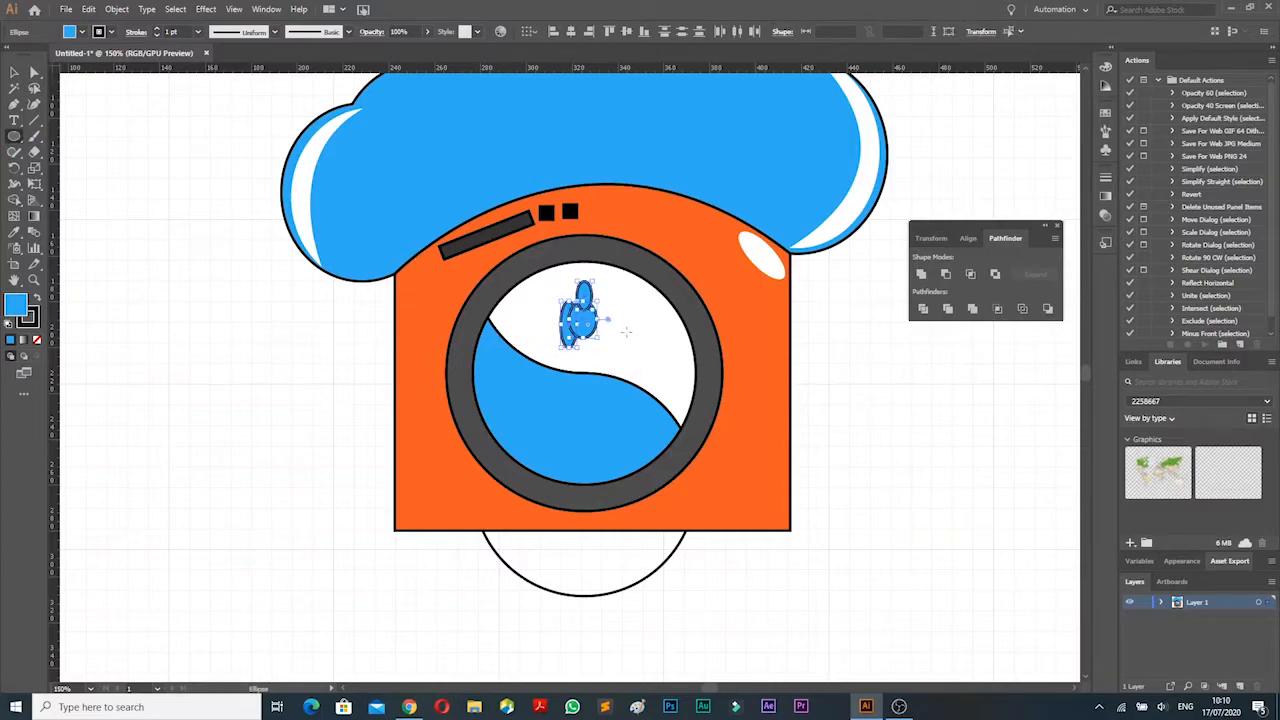
left_click_drag(620, 344, 636, 384)
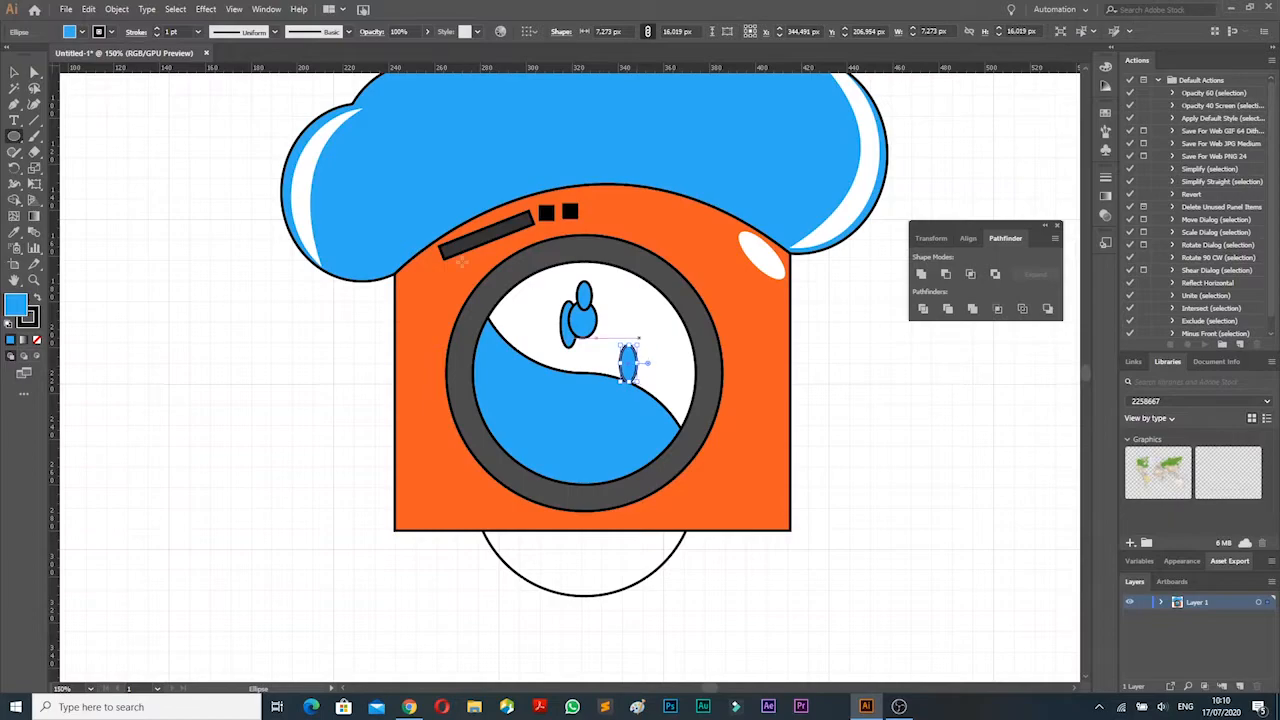
left_click(14, 73)
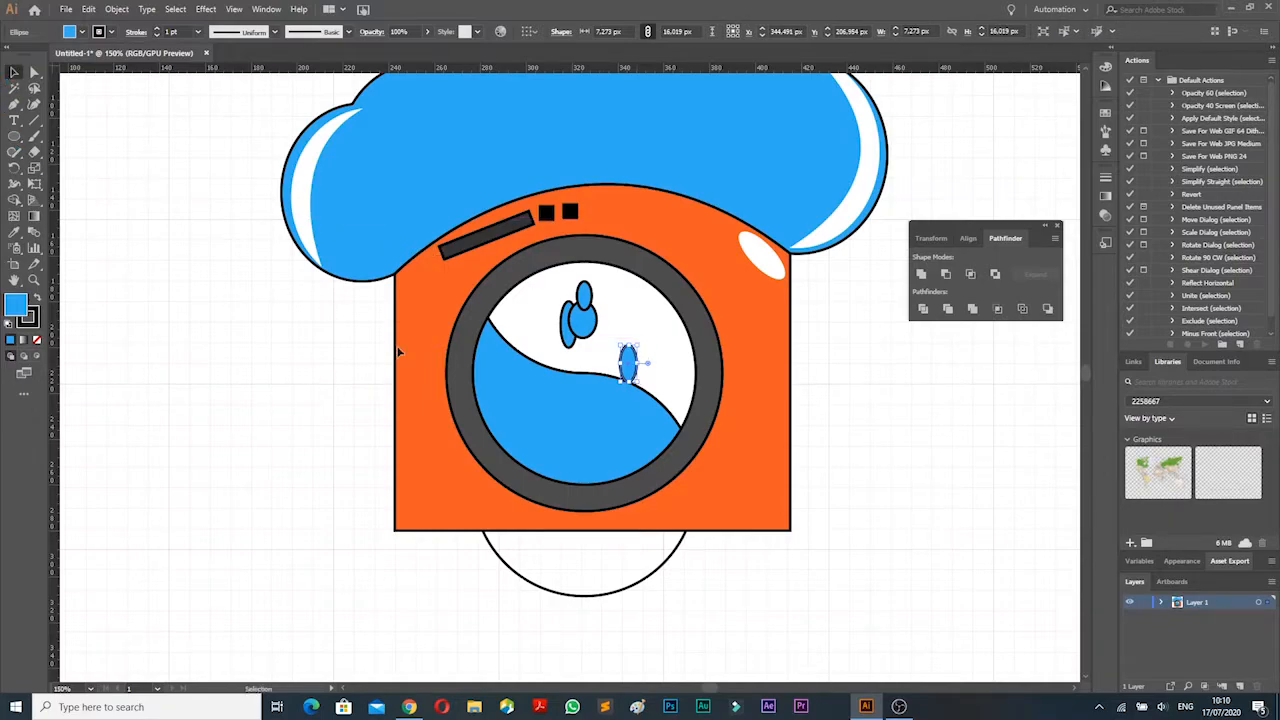
Nudge the cluster's upper and round ellipses together with the wave-edge ellipse slightly left, and remove their outlines
left_click(586, 318, "shift")
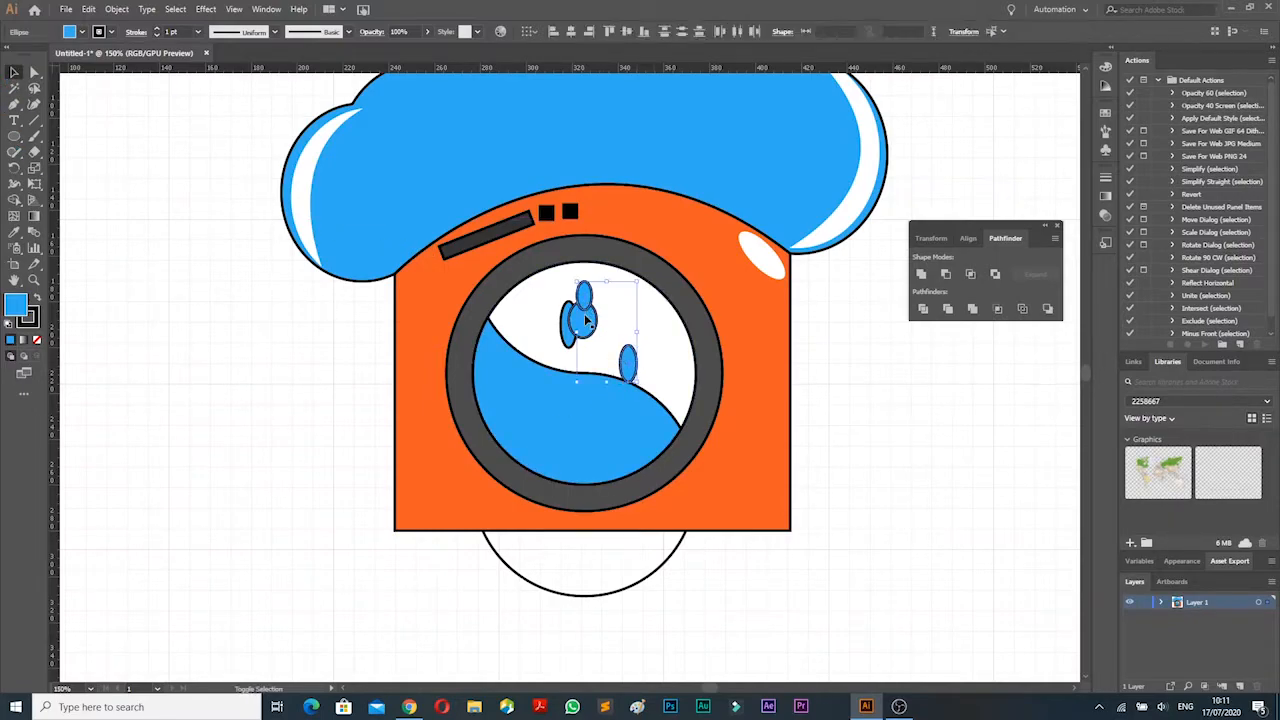
left_click(586, 321, "shift")
left_click_drag(568, 331, 563, 331)
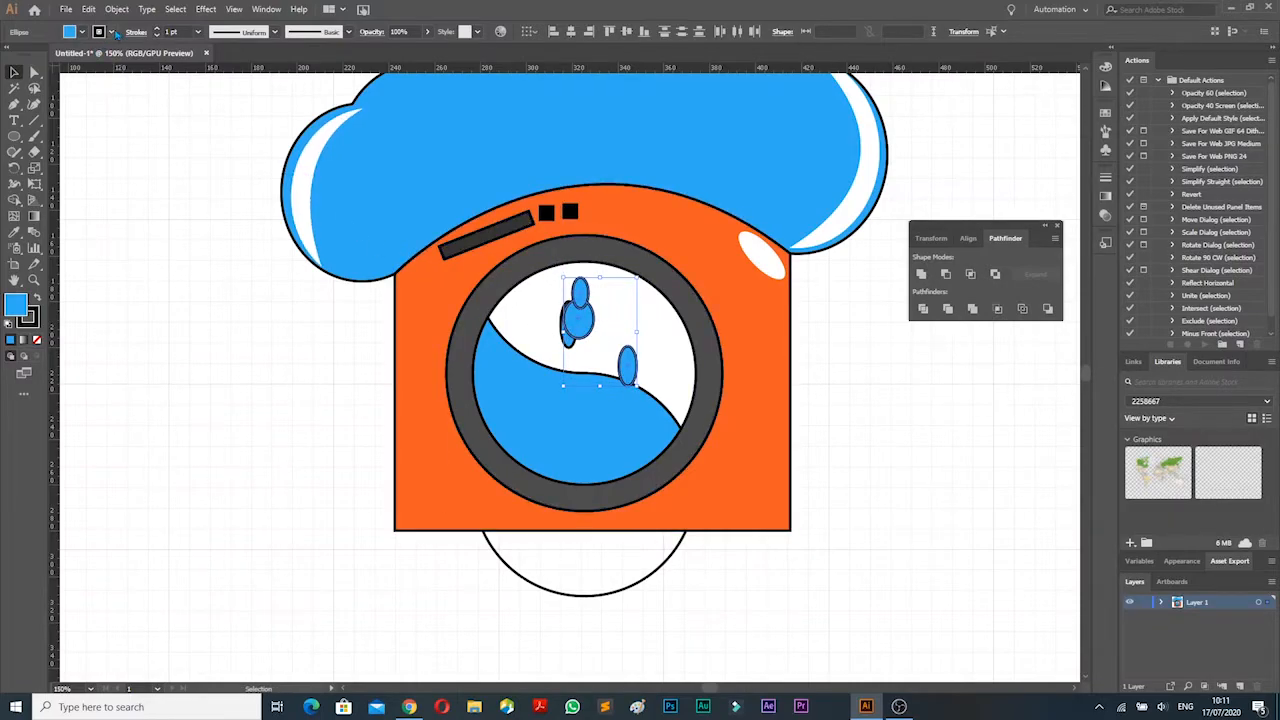
left_click(112, 32)
left_click(9, 55)
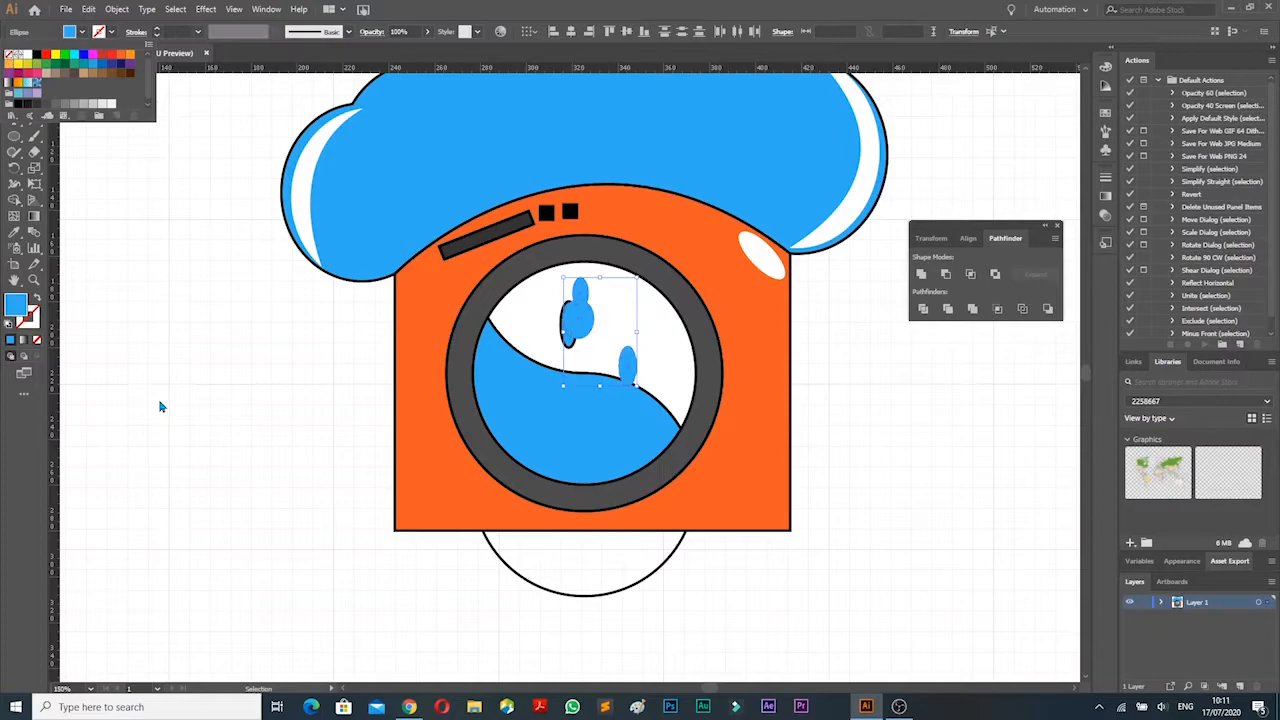
Remove the outline from the tall narrow ellipse on the left of the blue cluster
left_click(560, 350)
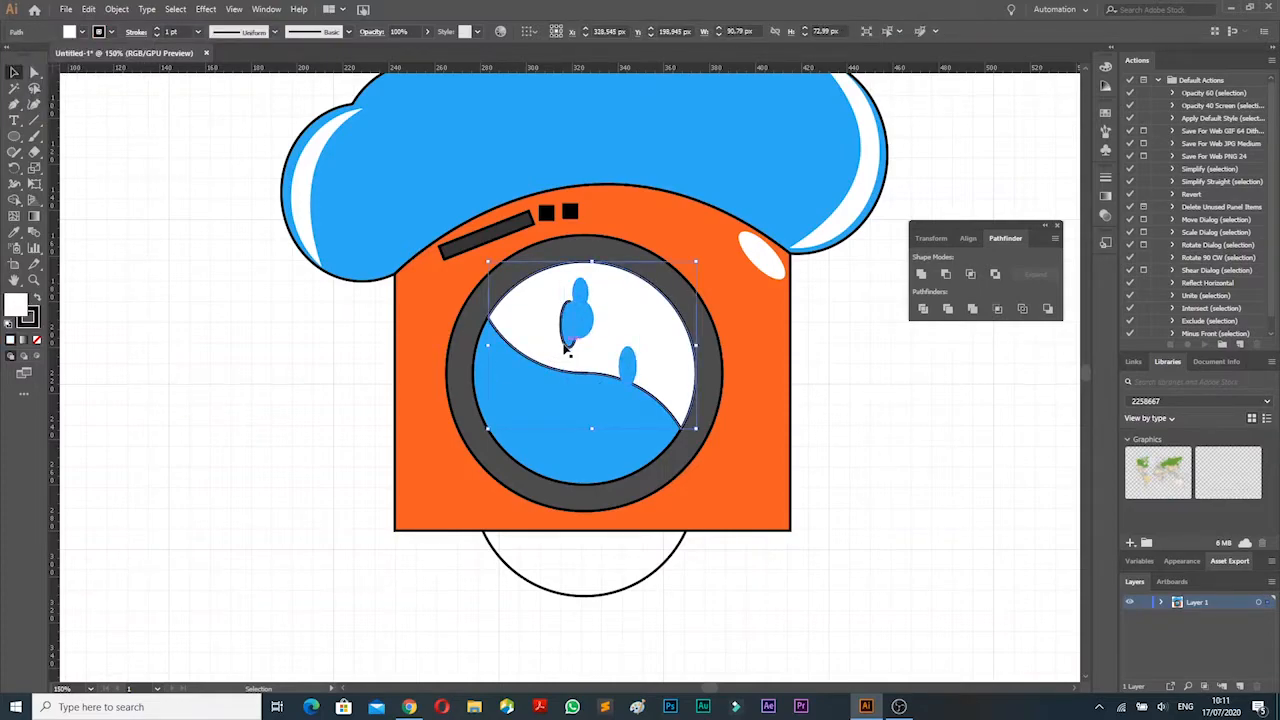
left_click(112, 32)
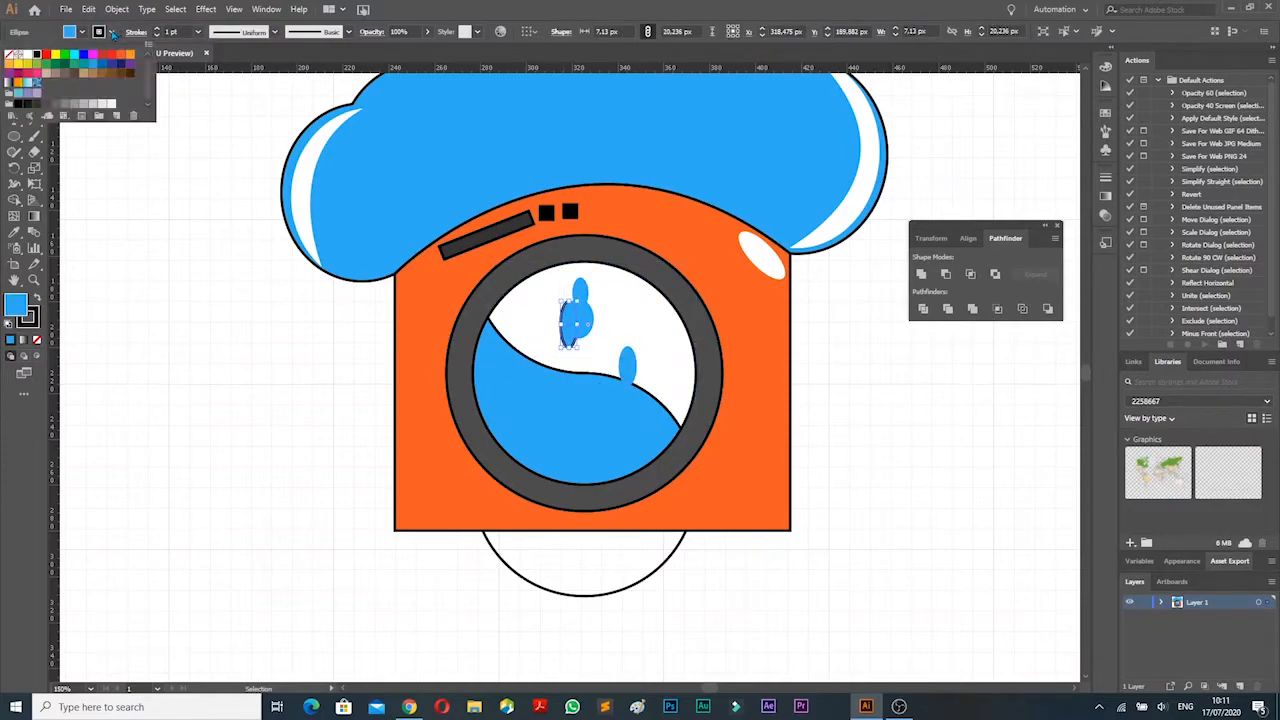
left_click(8, 55)
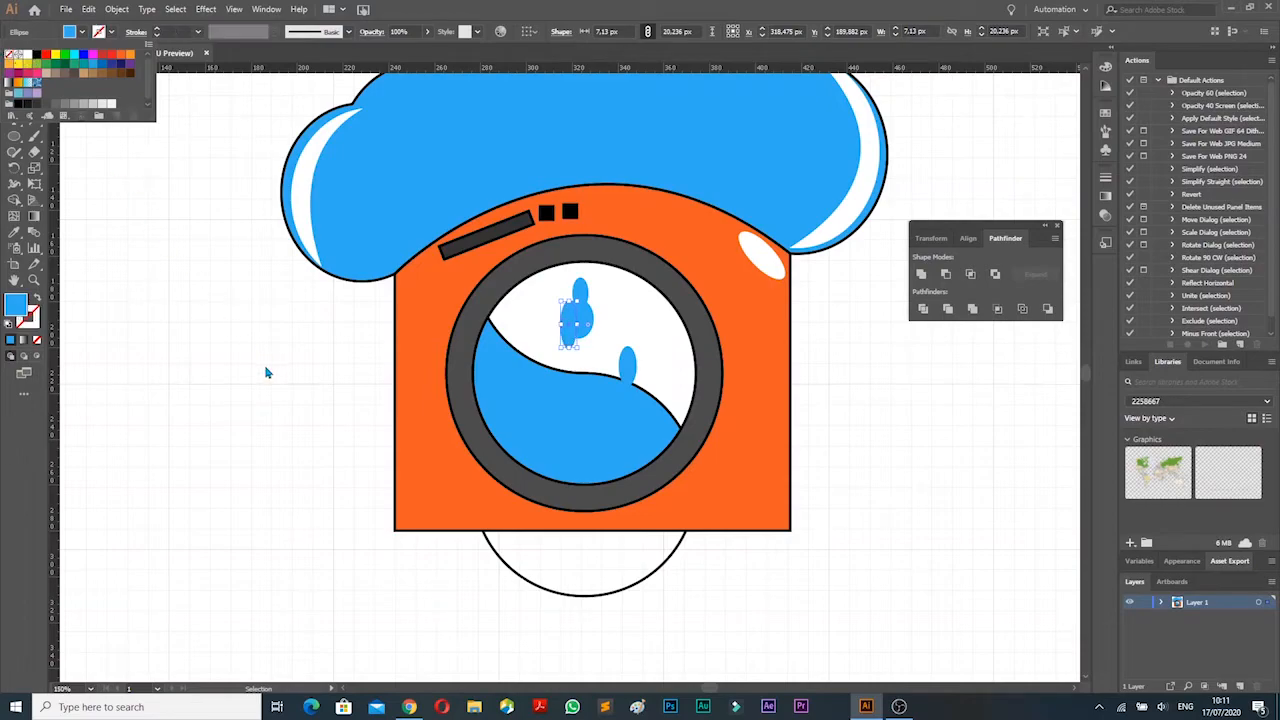
left_click(591, 351)
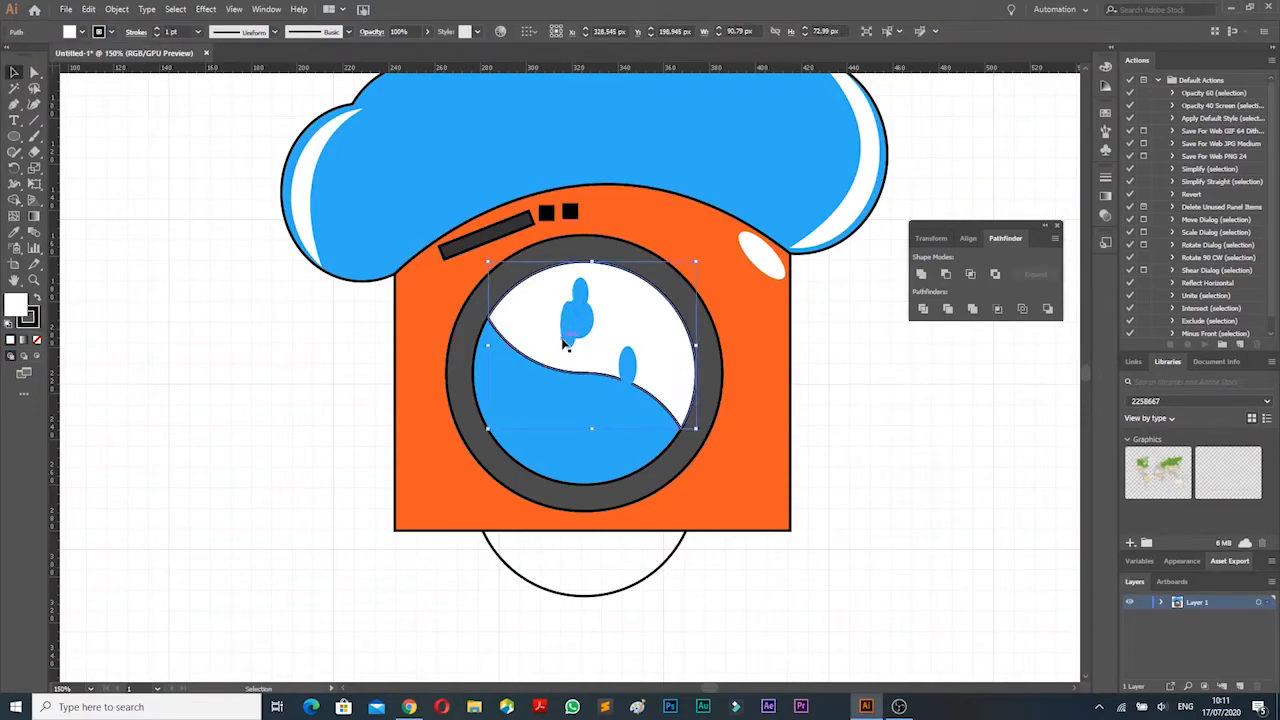
Move the tall narrow ellipse to the blue cluster's lower left and the wave-edge ellipse up beside the cluster's right side
left_click(565, 342)
left_click_drag(563, 342, 609, 311)
left_click(648, 378)
Remove the outlines from the blue wave and from the white area above it
left_click(622, 398)
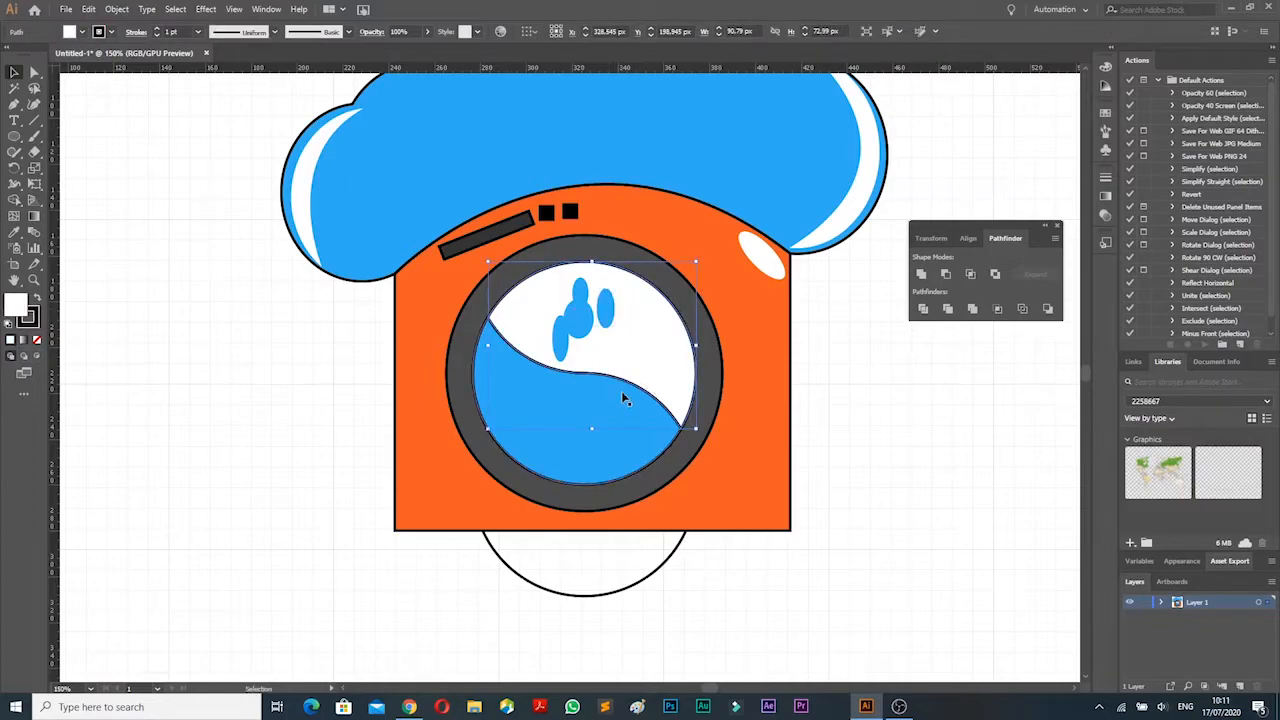
left_click(113, 32)
left_click(15, 57)
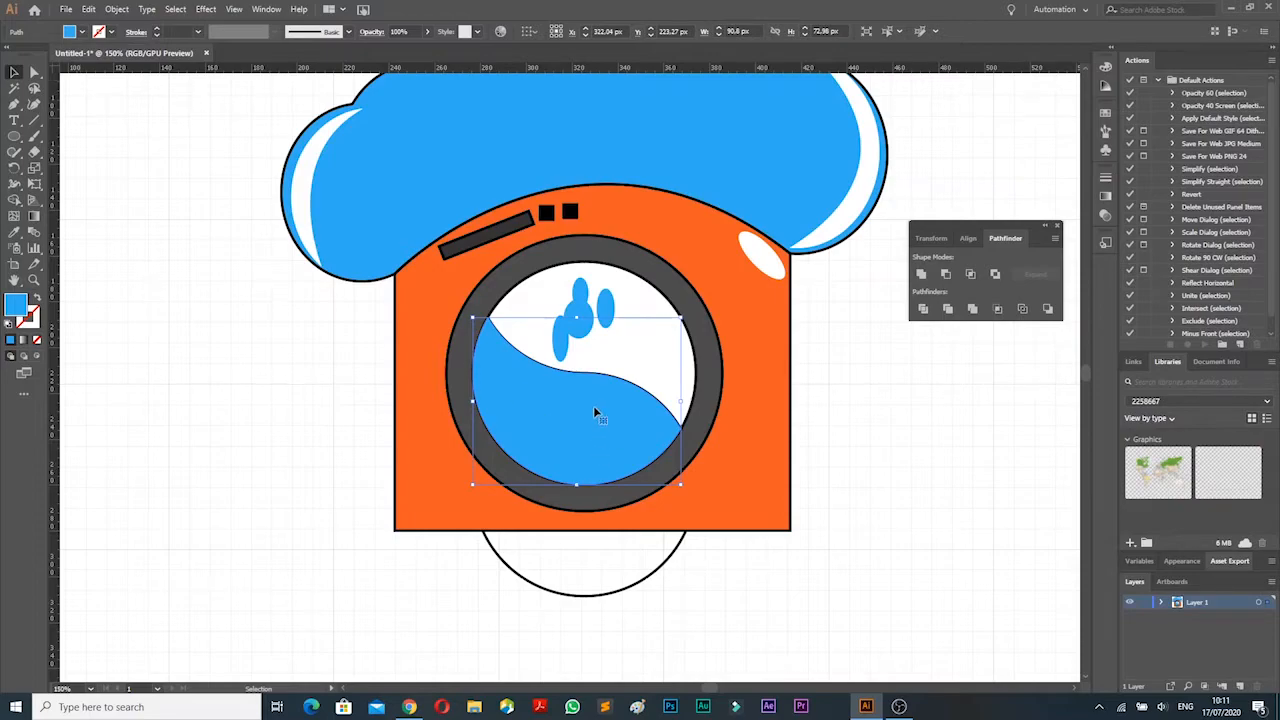
left_click(113, 31)
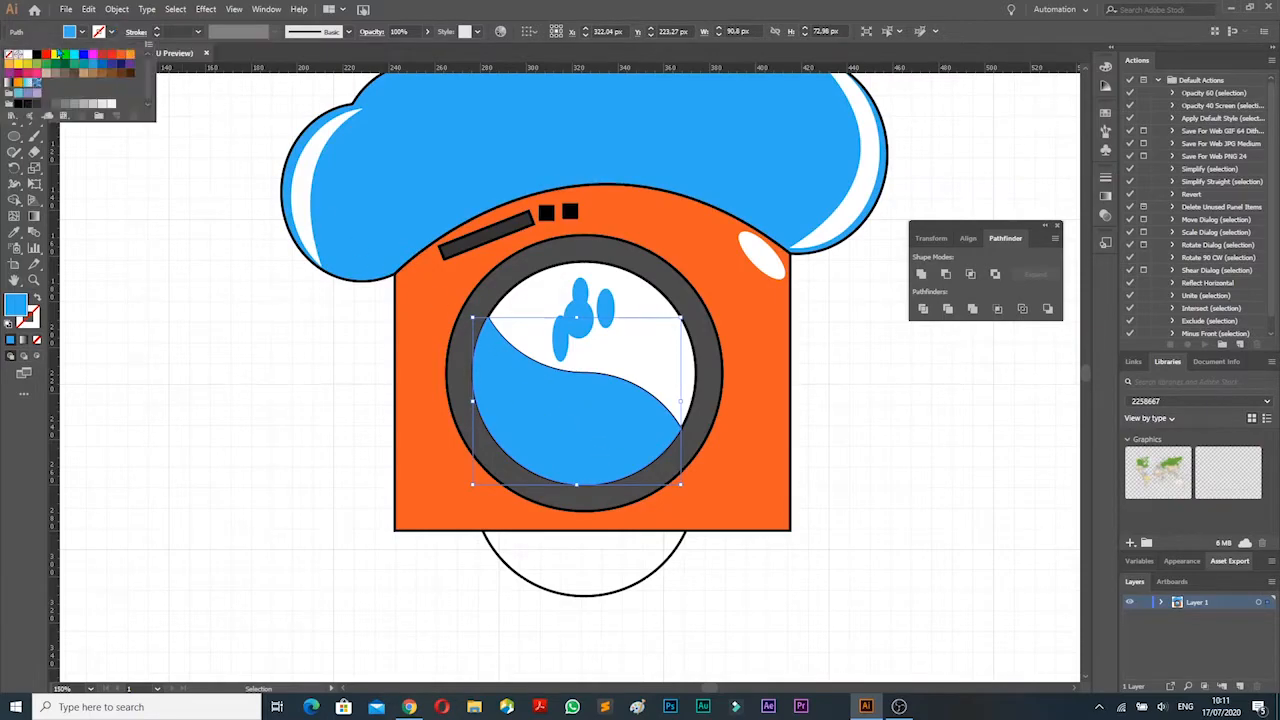
left_click(614, 271)
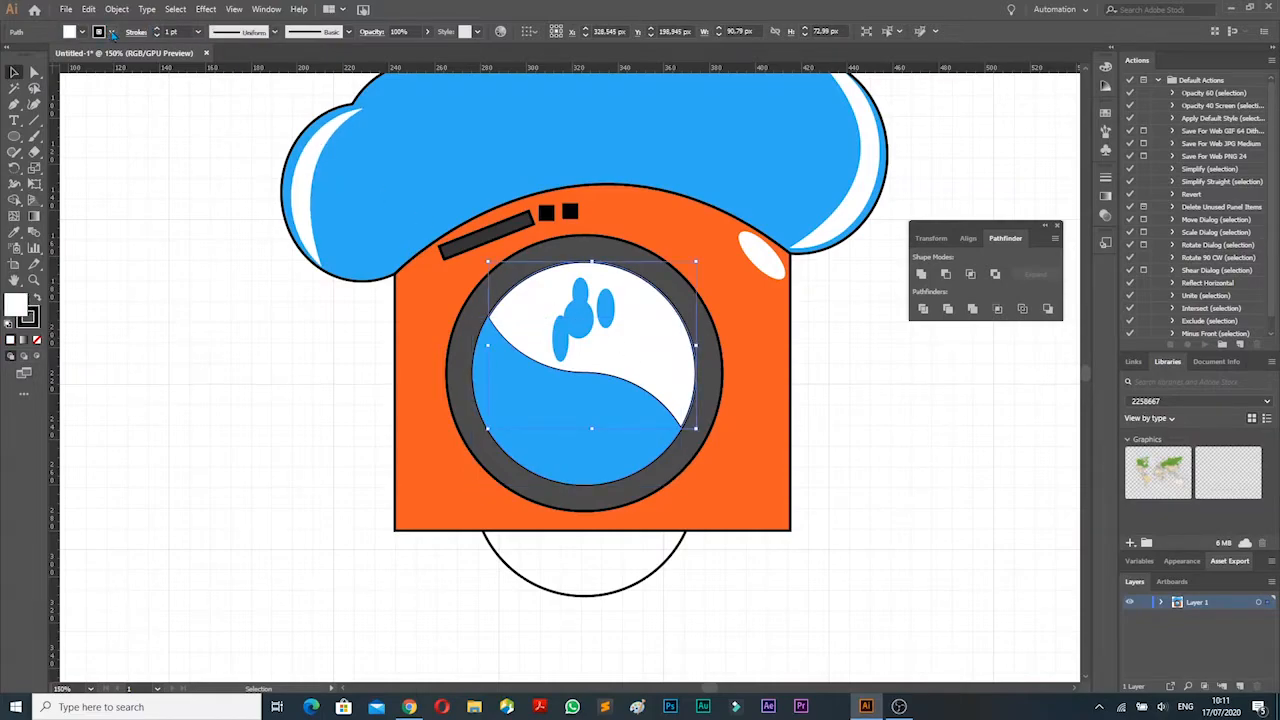
left_click(113, 32)
left_click(10, 55)
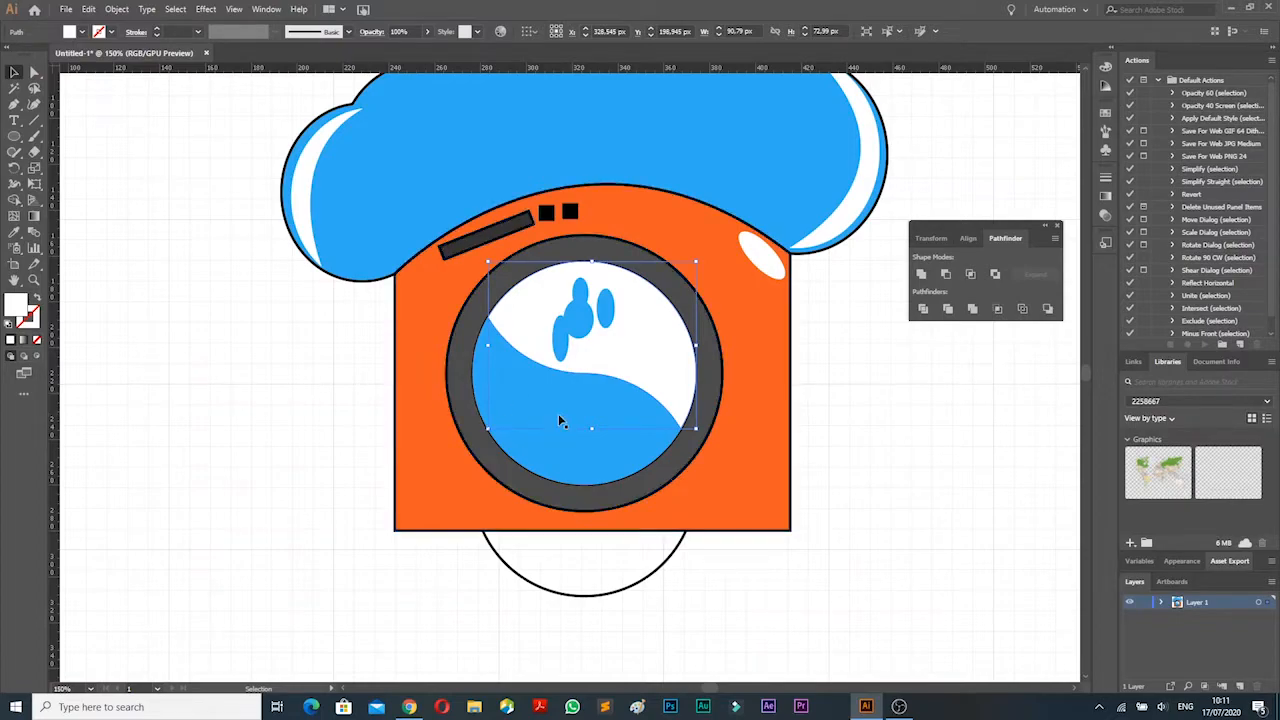
left_click(341, 418)
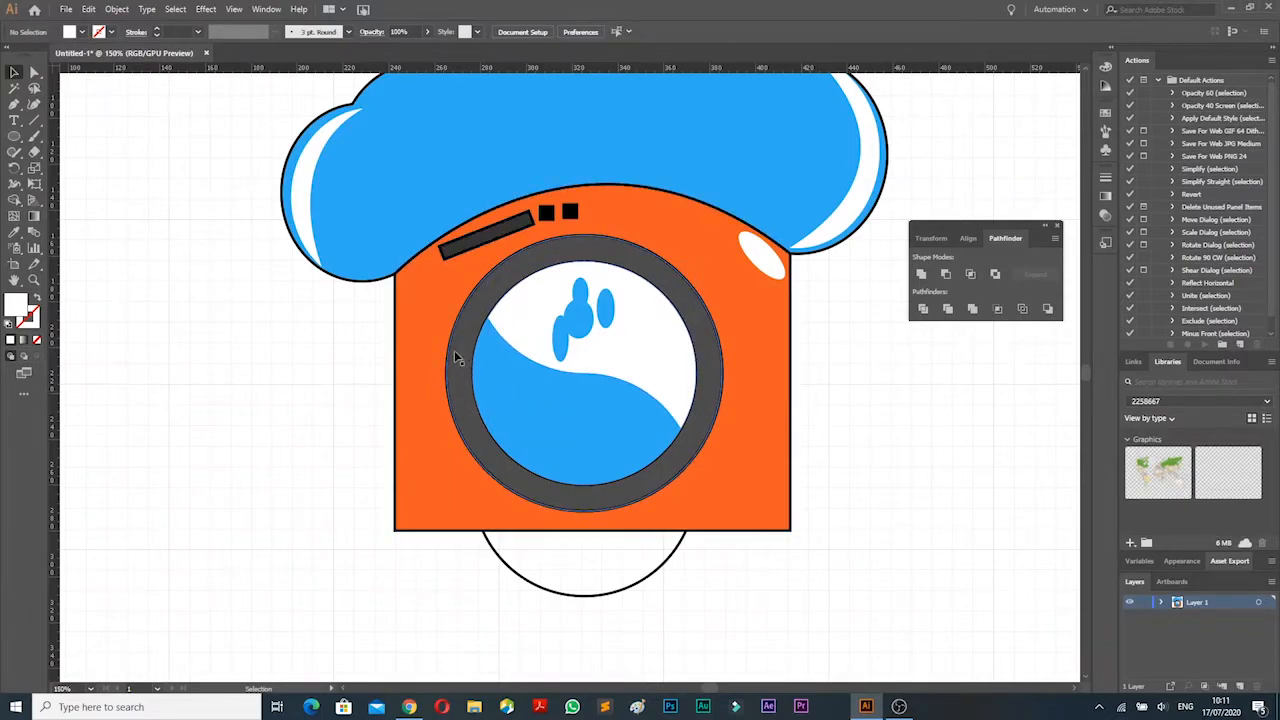
Draw a thin curved white highlight about 42 × 14 px with the Pen tool, just under the blue wave's crest
left_click(14, 104)
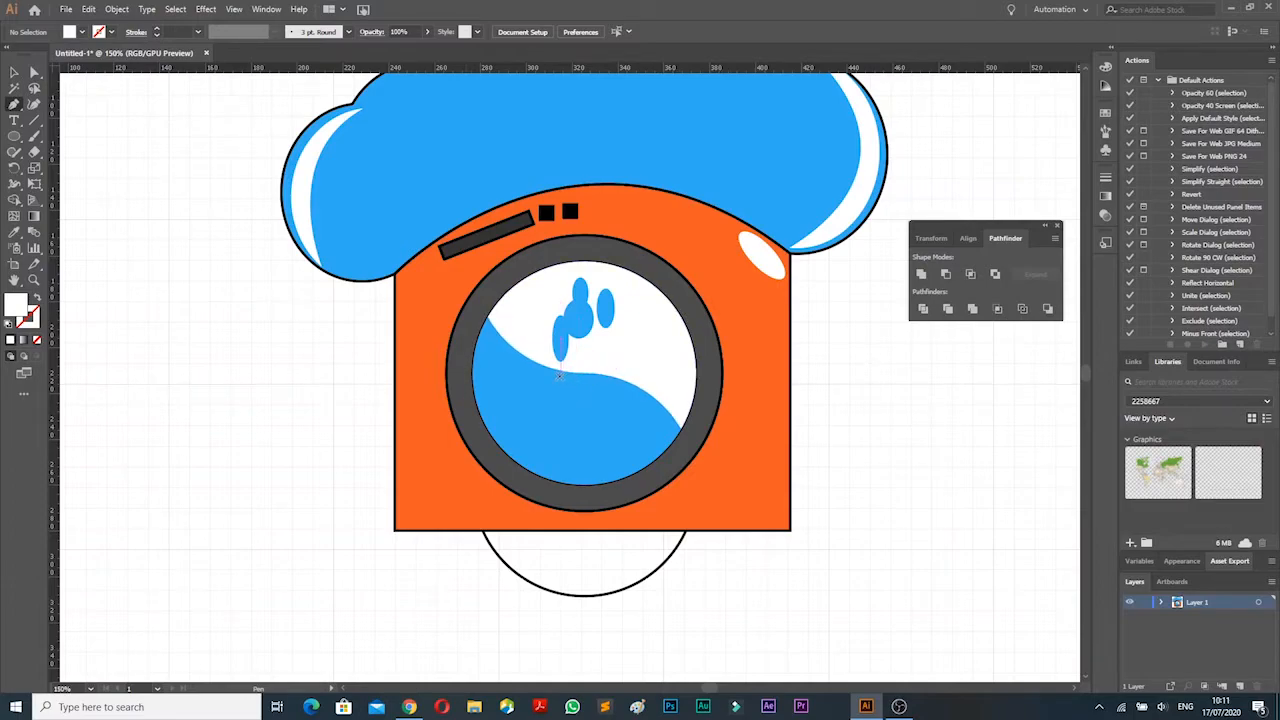
left_click_drag(561, 380, 657, 406)
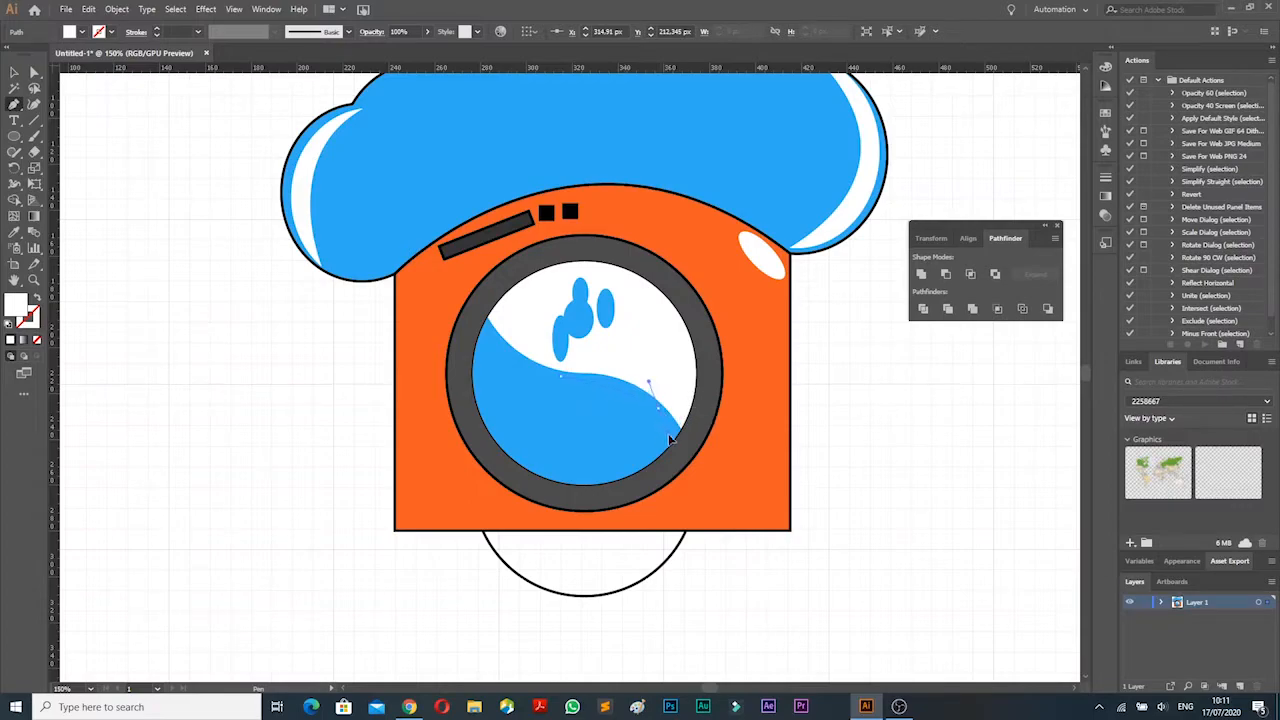
left_click_drag(682, 430, 683, 441)
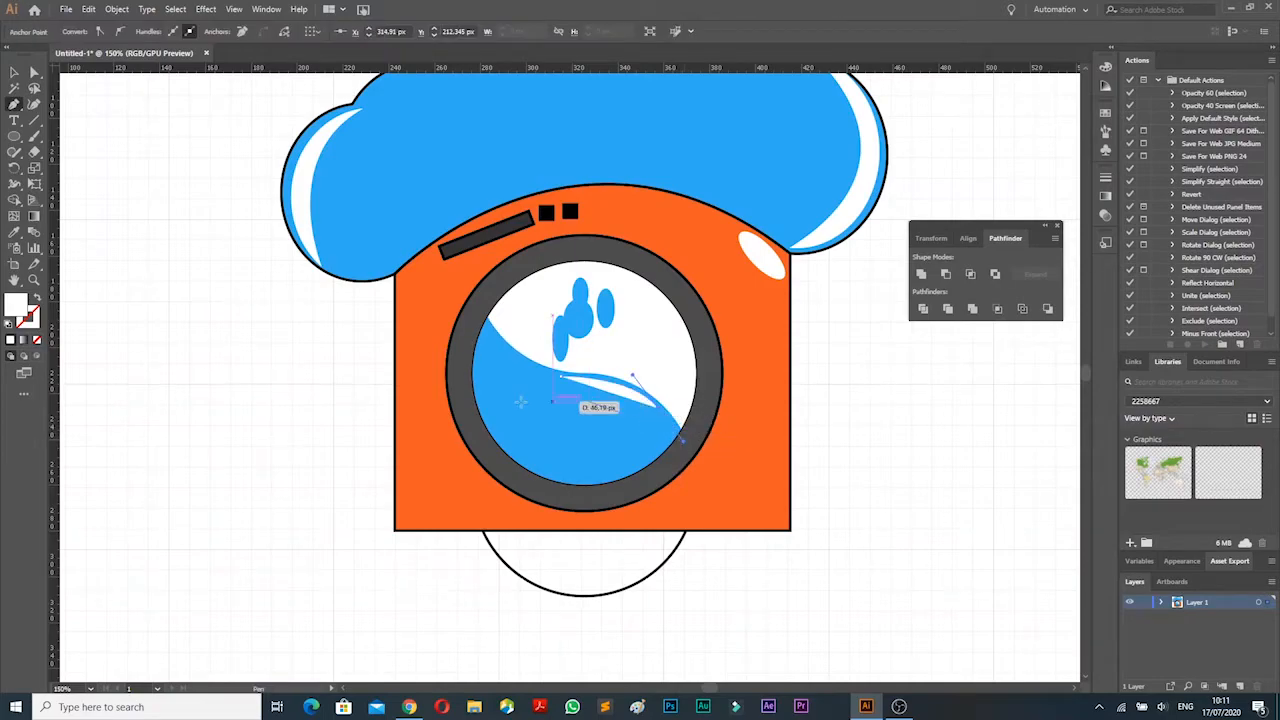
key("v")
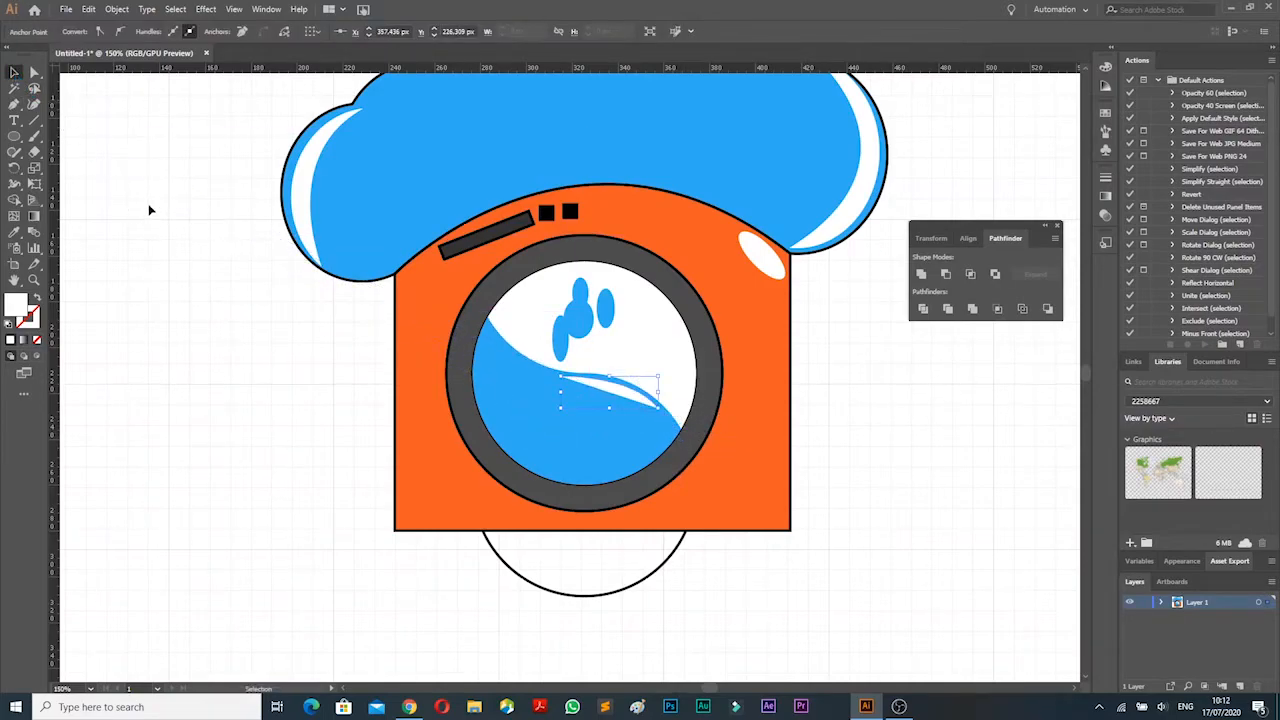
left_click(200, 211)
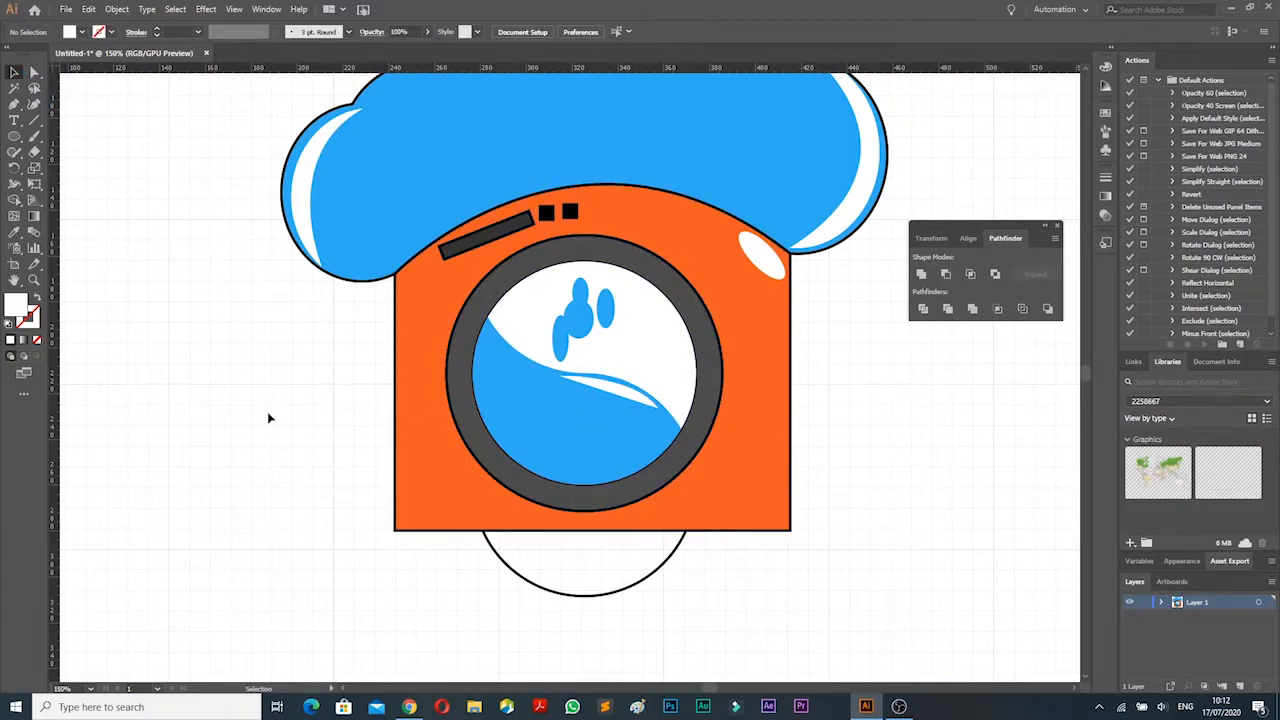
Delete the leftover unfilled arc below the orange base
scroll(510, 397, "down", 5)
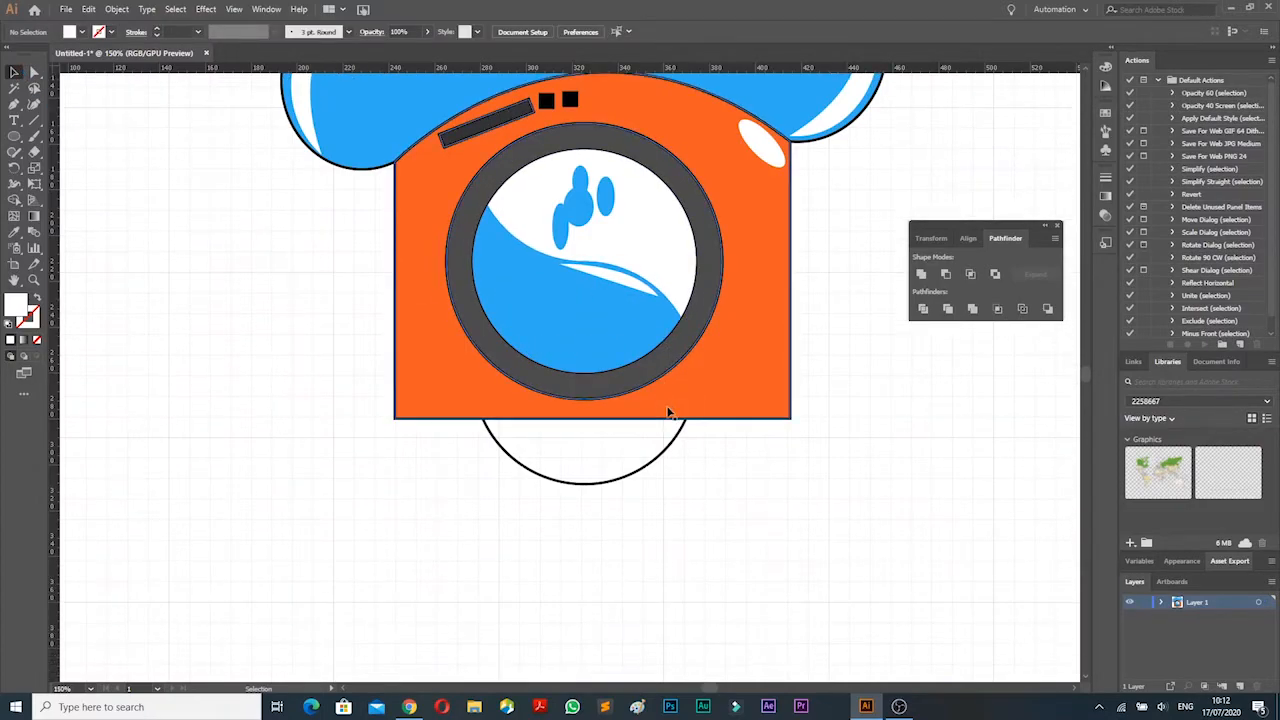
left_click(678, 430)
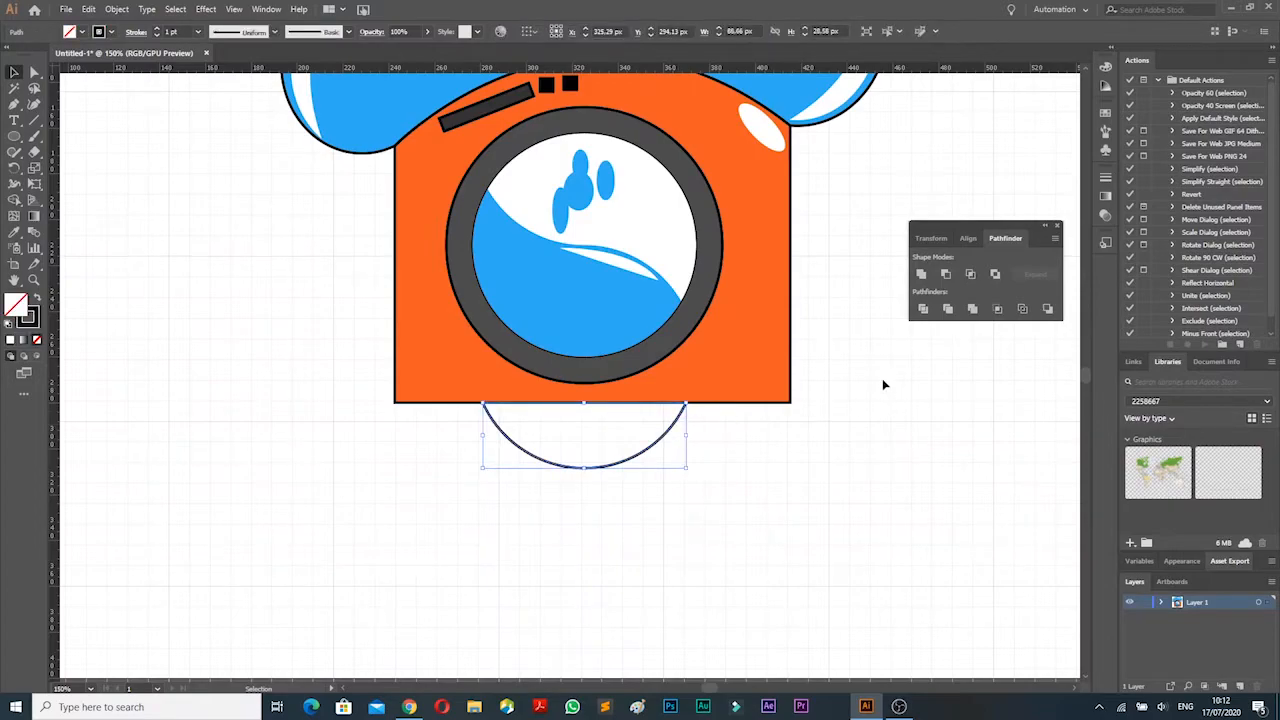
key("Delete")
Add the text "LAUNDRY NAME" below the orange base
scroll(879, 404, "up", 4)
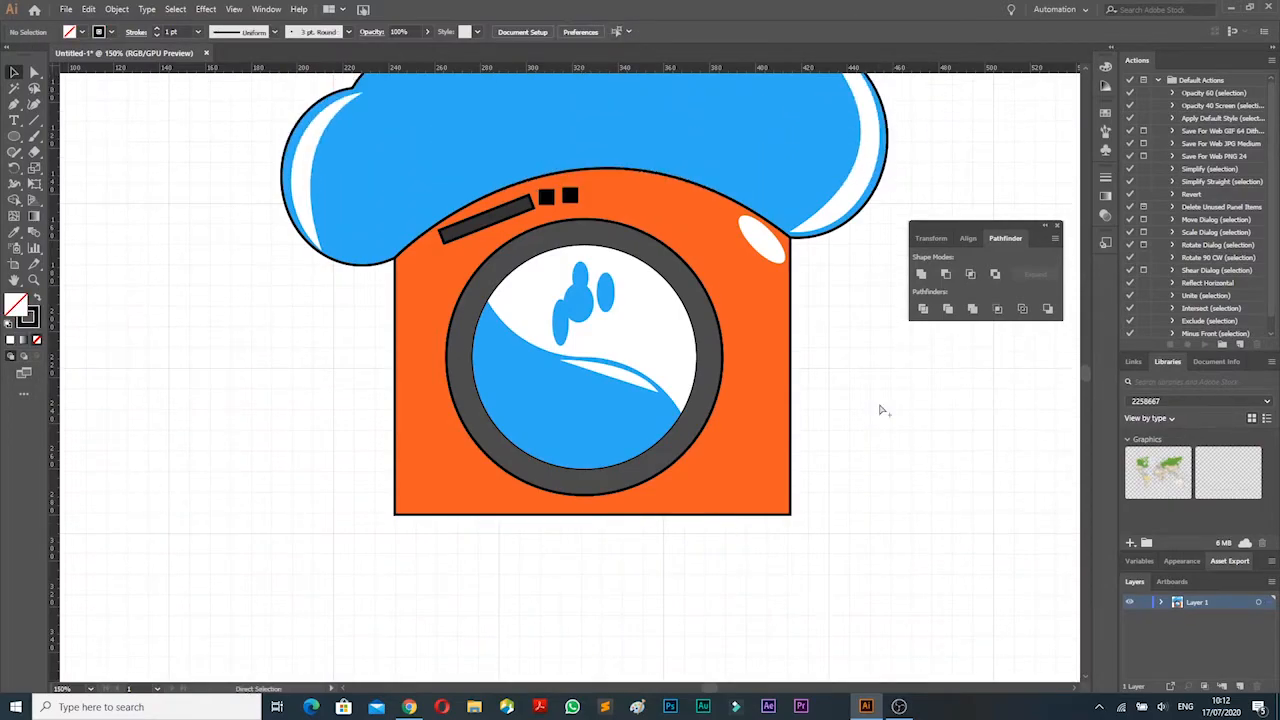
left_click(880, 405, "ctrl+alt")
left_click(880, 405, "ctrl+alt")
left_click(838, 392, "ctrl")
left_click(838, 392, "ctrl")
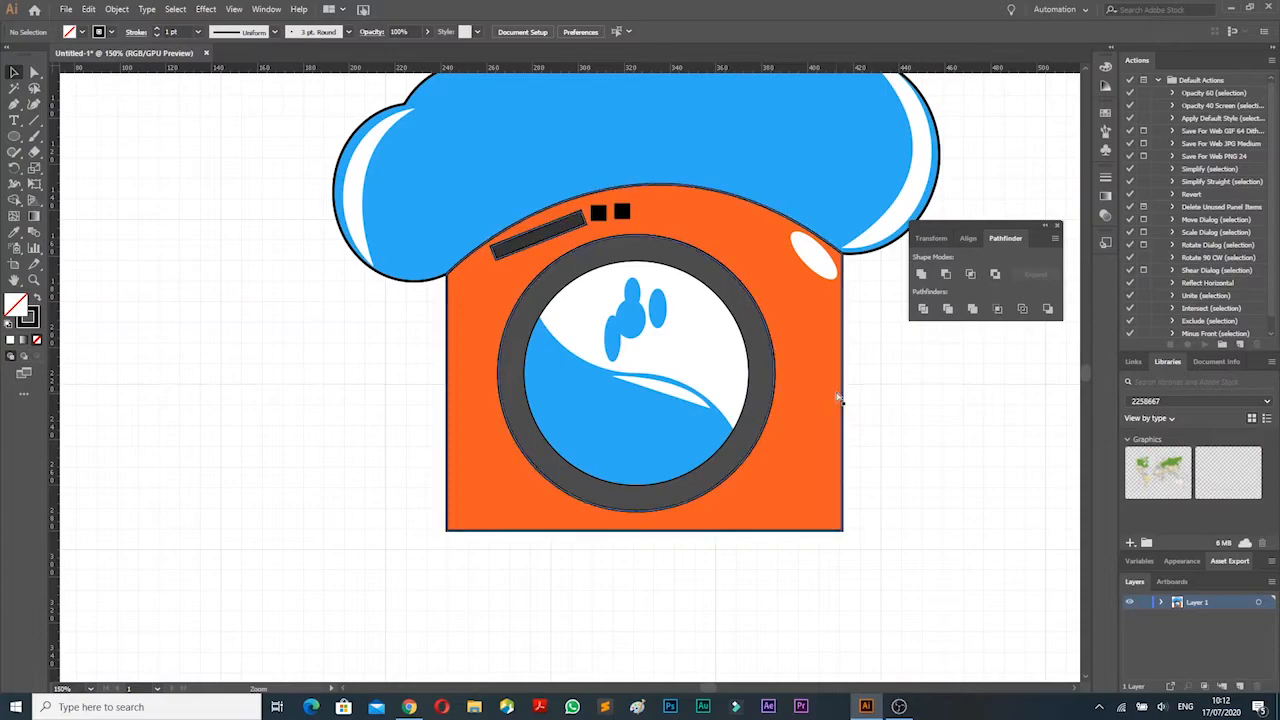
scroll(838, 398, "left", 2)
left_click(838, 390, "ctrl+alt")
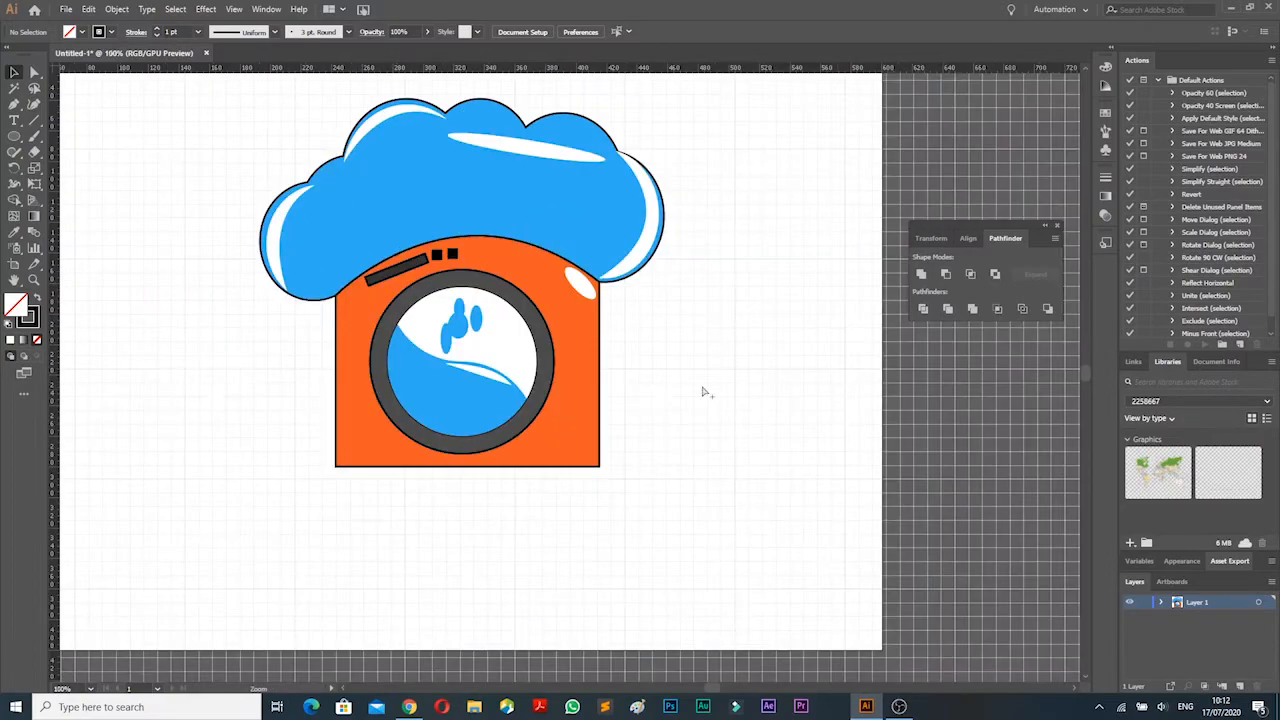
scroll(549, 360, "up", 3)
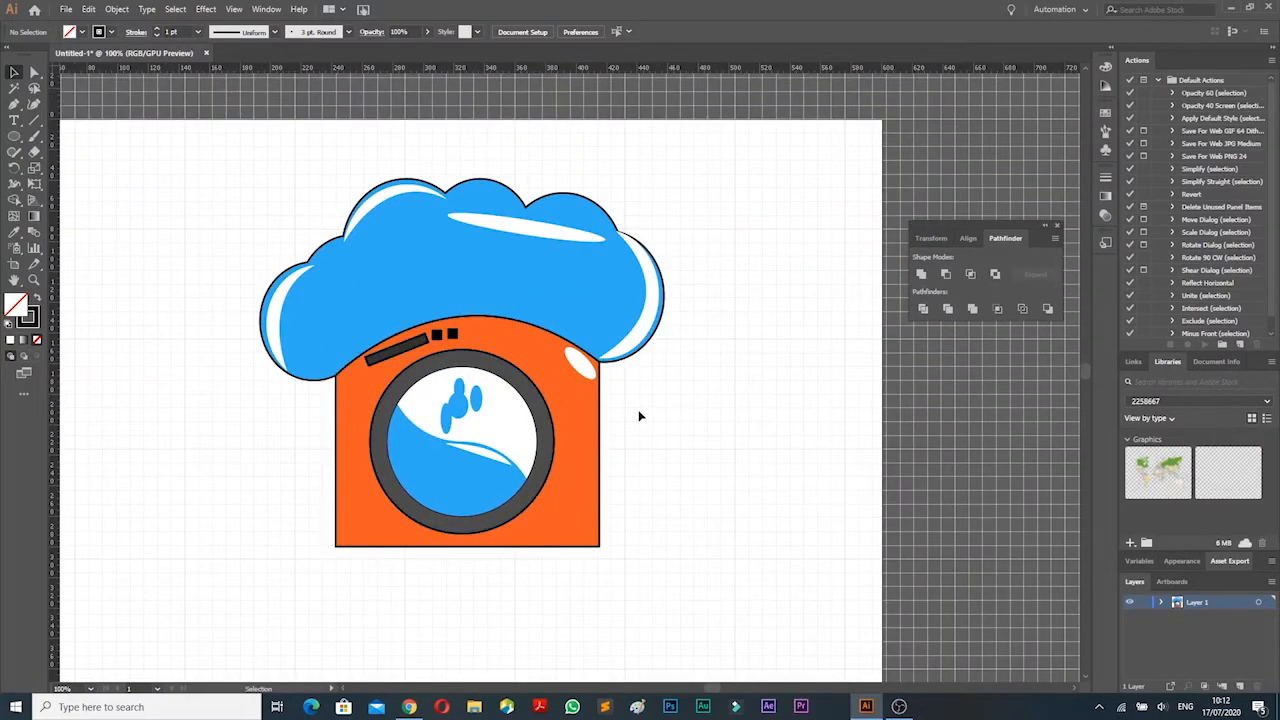
scroll(637, 418, "down", 3)
key("t")
scroll(471, 330, "up", 2)
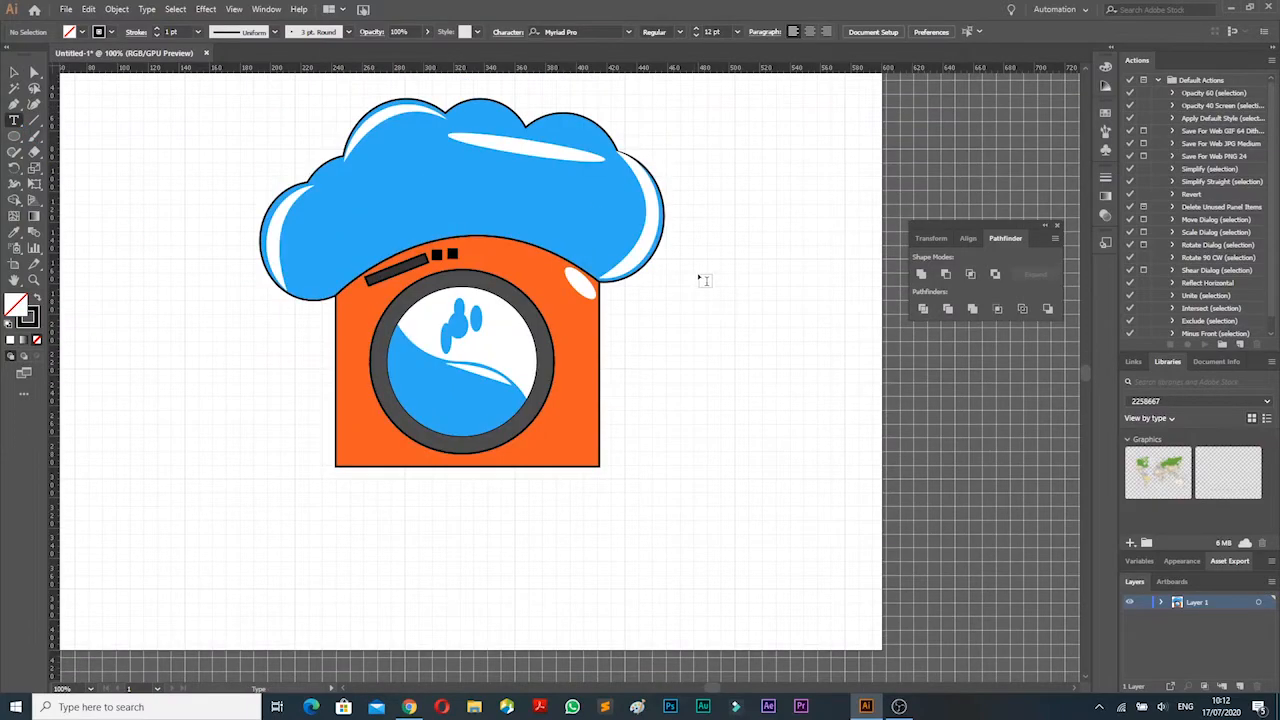
left_click(352, 536)
type("lo")
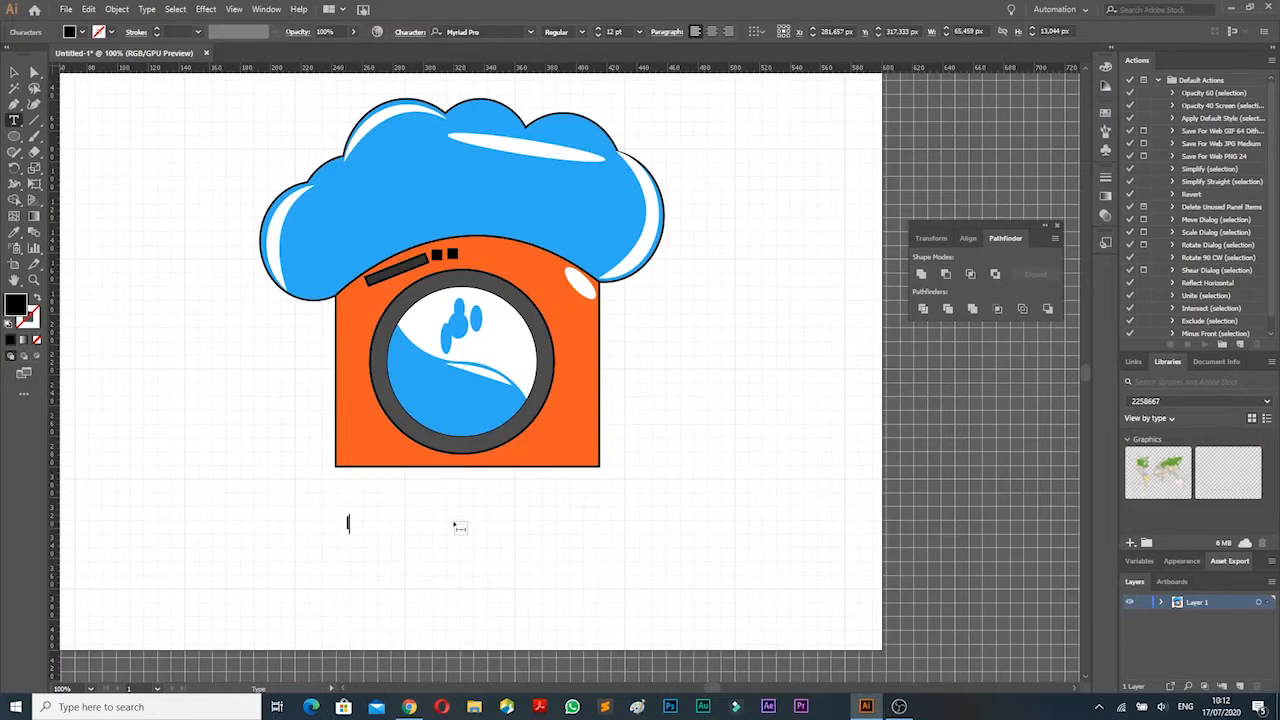
type("nd")
key("BackSpace")
key("BackSpace")
key("BackSpace")
key("BackSpace")
type("LAUNDRY NAME")
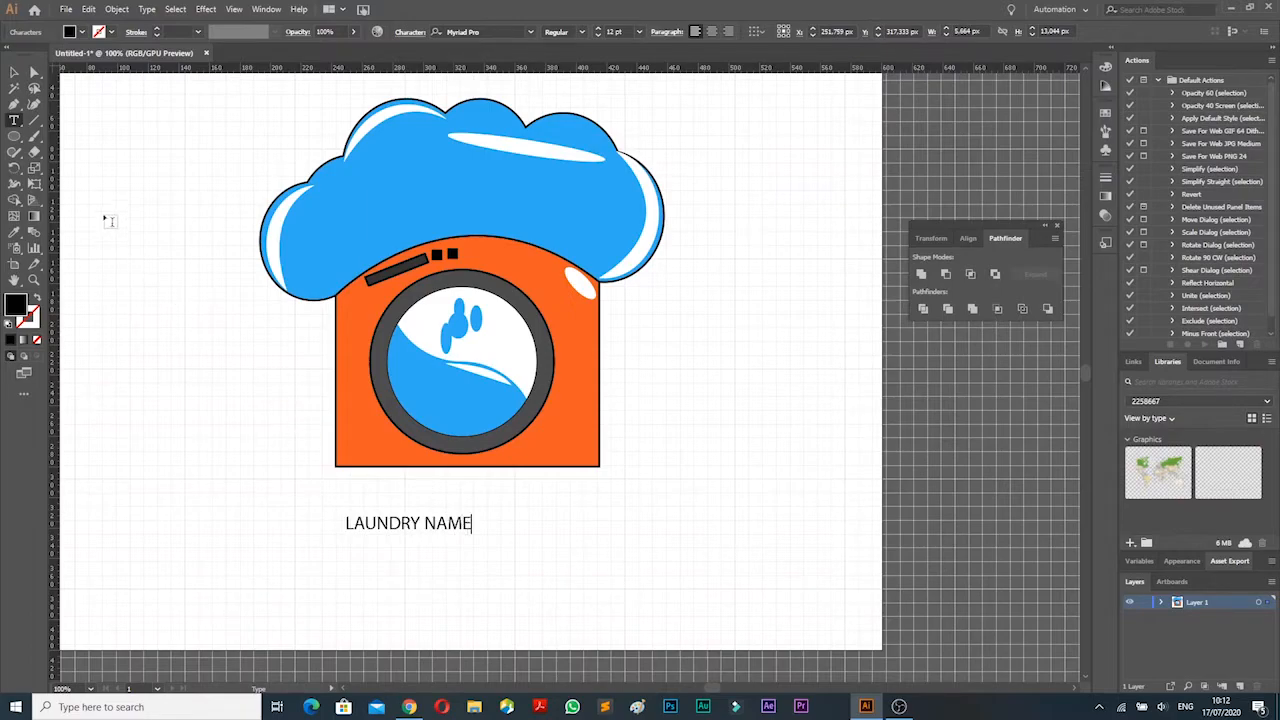
key("Escape")
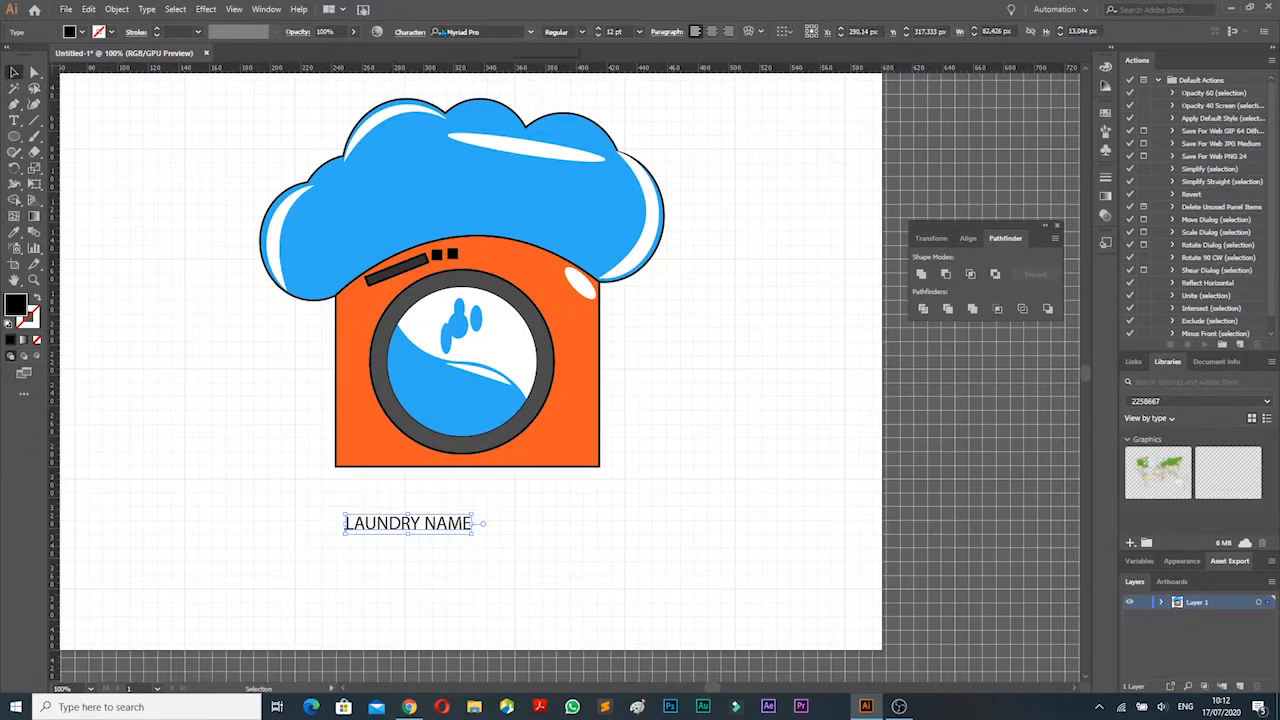
Increase the LAUNDRY NAME text's font size to 20 pt
left_click(598, 28)
left_click(598, 28)
left_click(598, 28)
left_click(598, 28)
left_click(598, 28)
left_click(598, 28)
left_click(598, 28)
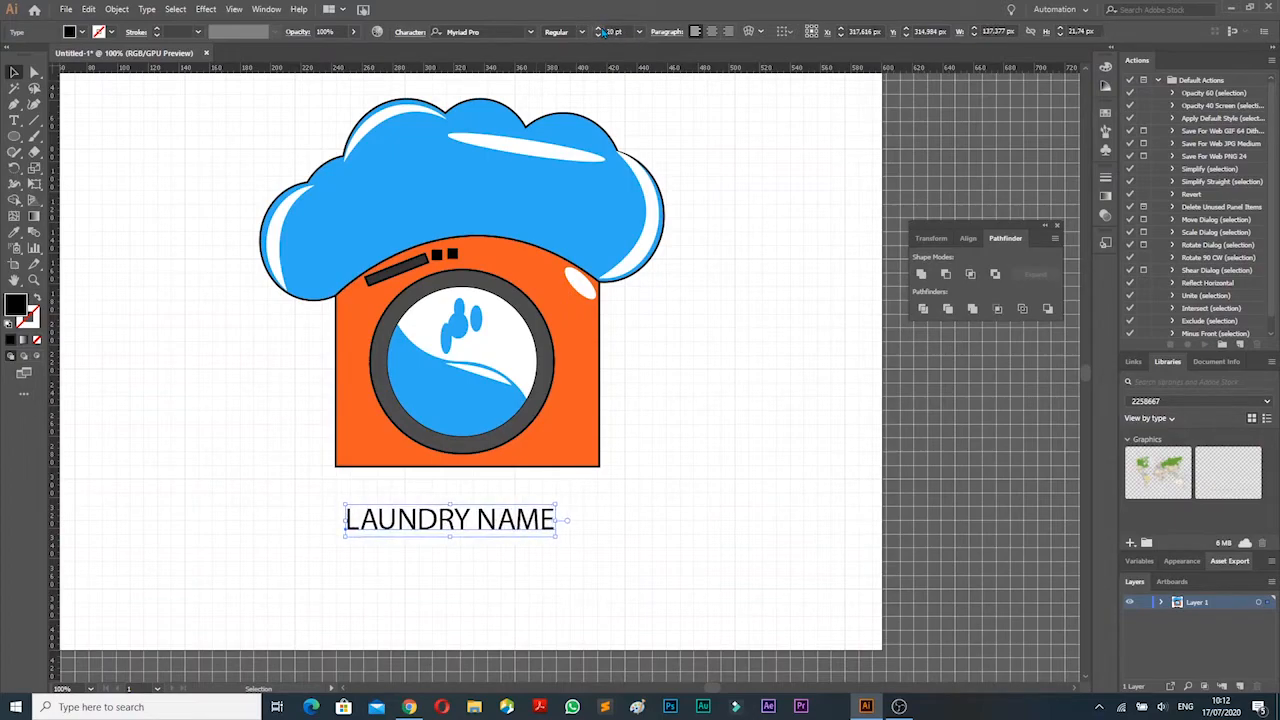
Change the LAUNDRY NAME text to Times New Roman Bold and move it up close beneath the orange base
left_click(530, 32)
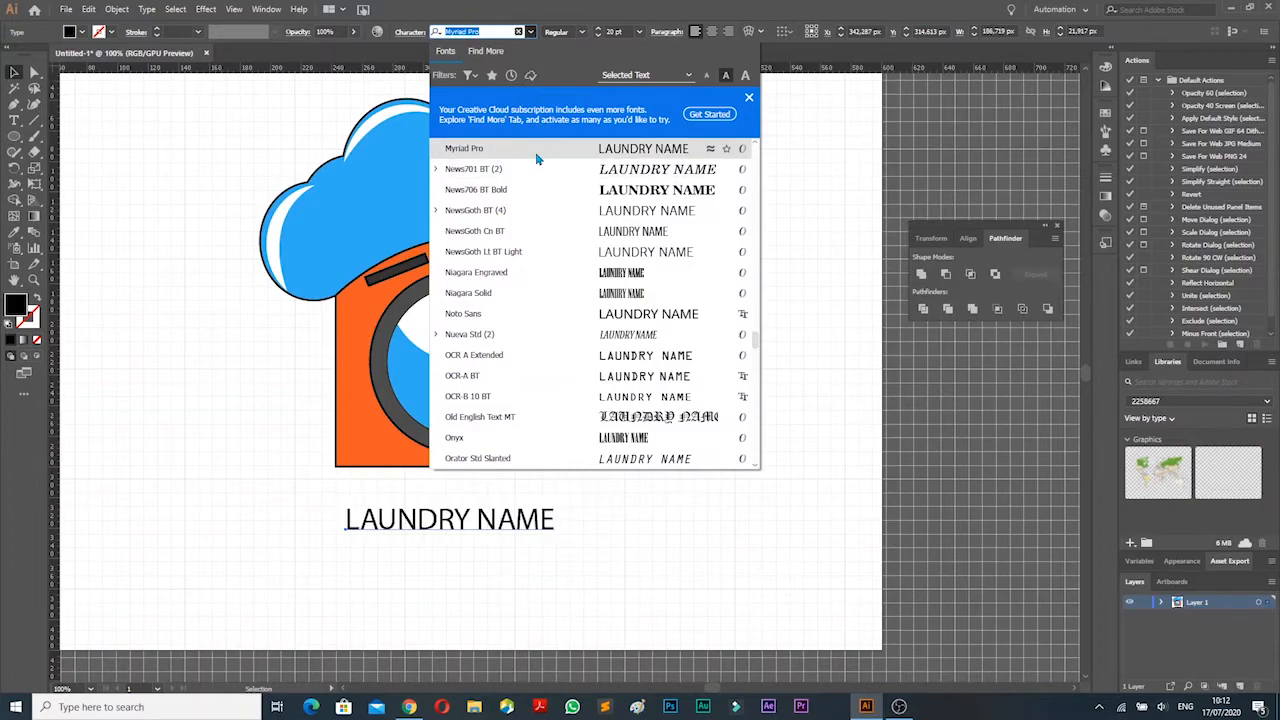
type("T")
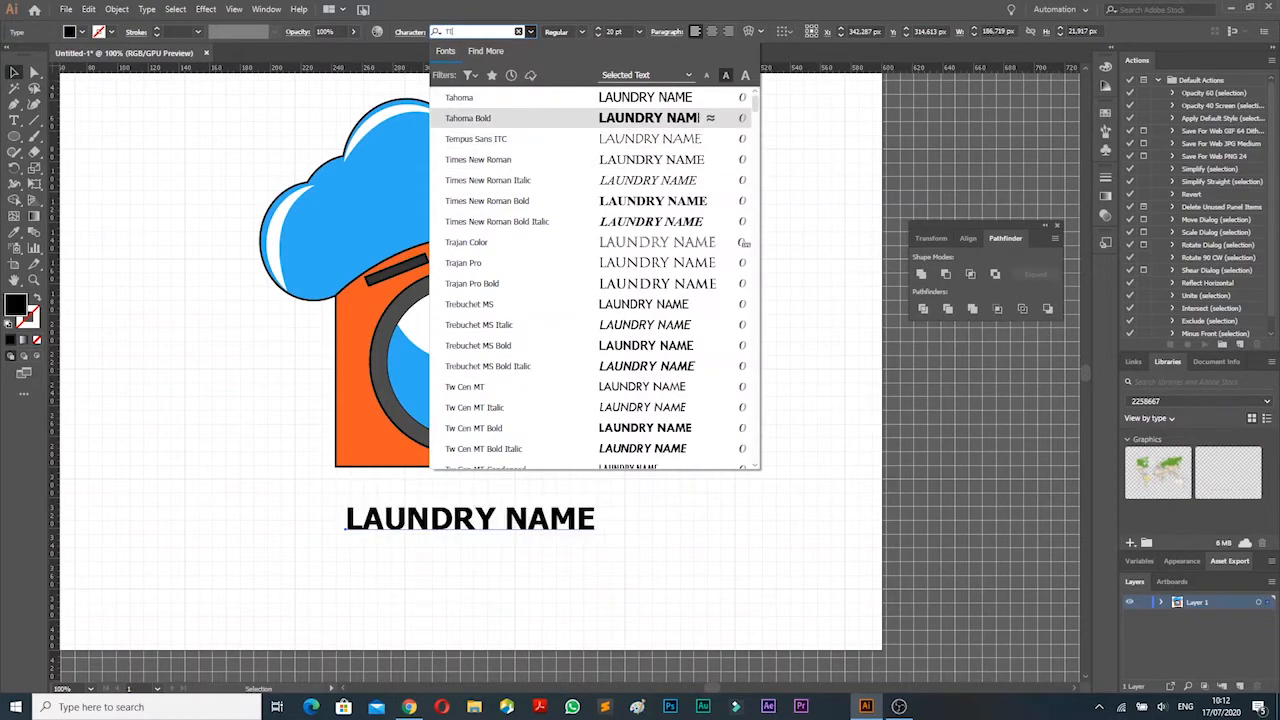
type("i")
left_click(548, 140)
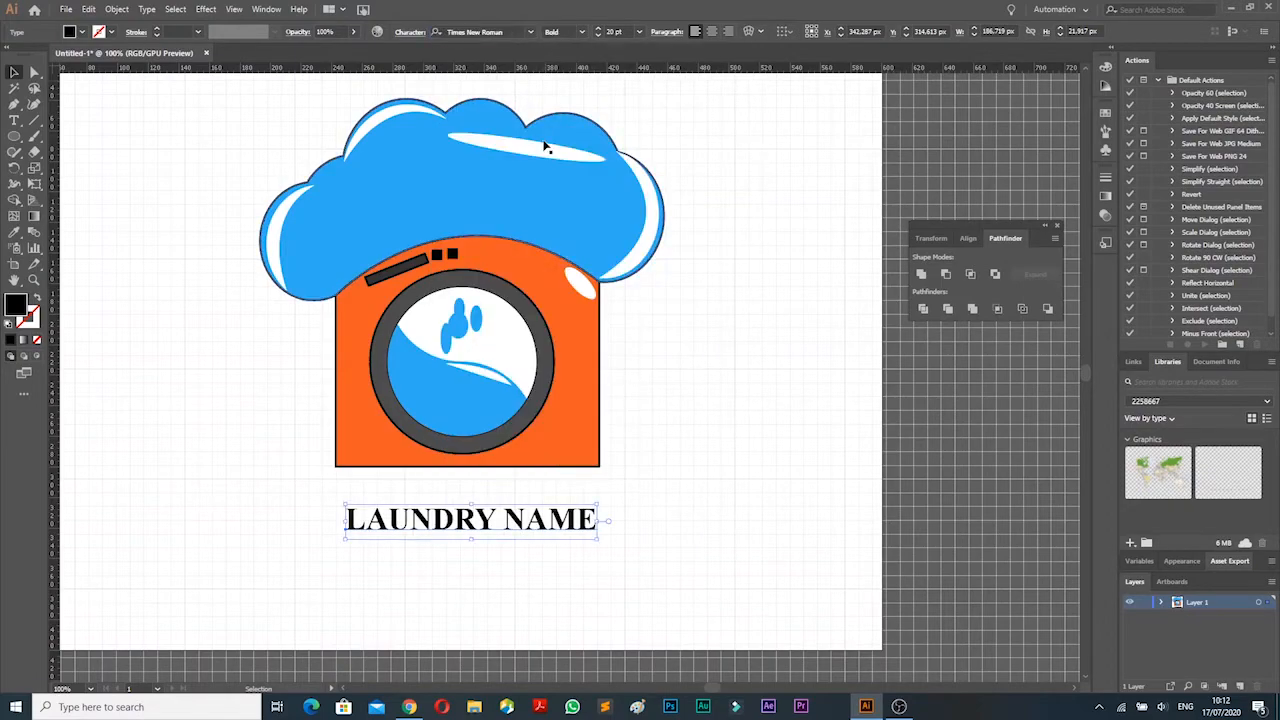
mouse_move(477, 512)
left_mouse_down()
mouse_move(455, 503)
mouse_move(470, 496)
left_mouse_up()
Round the two bottom corners of the orange base to a radius of about 12 px
left_click(568, 460)
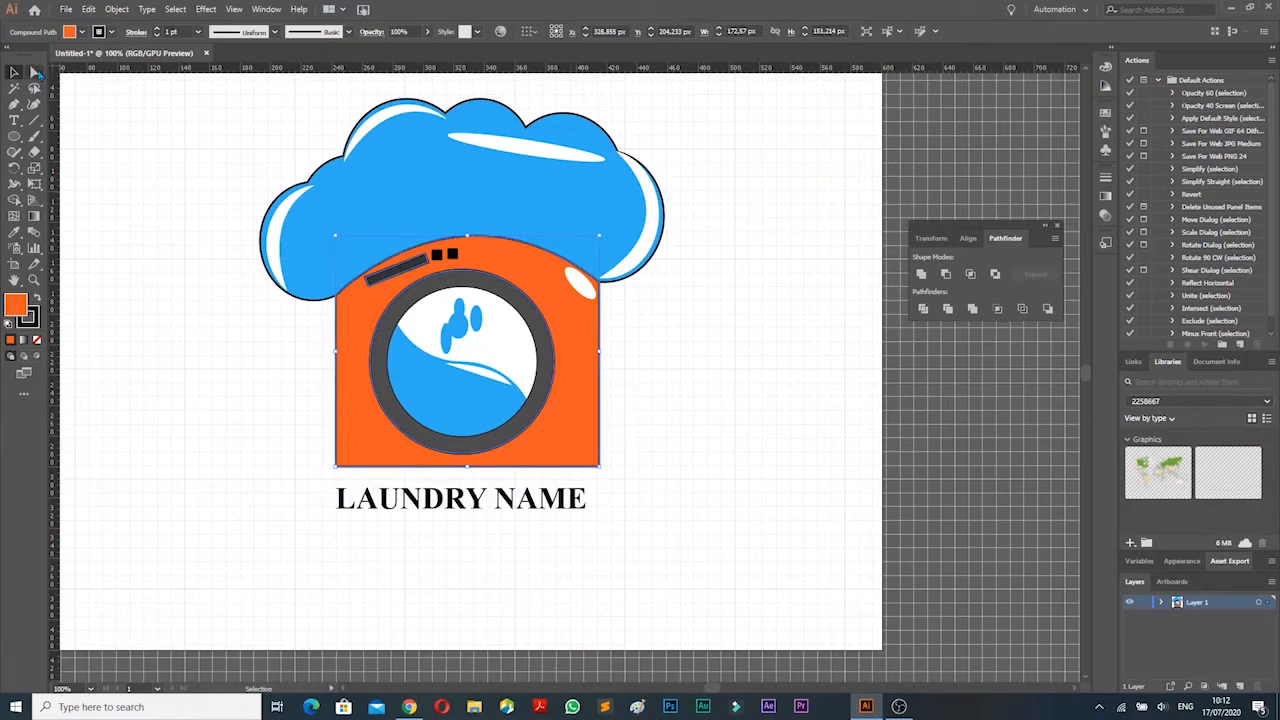
left_click(35, 73)
left_click(340, 463)
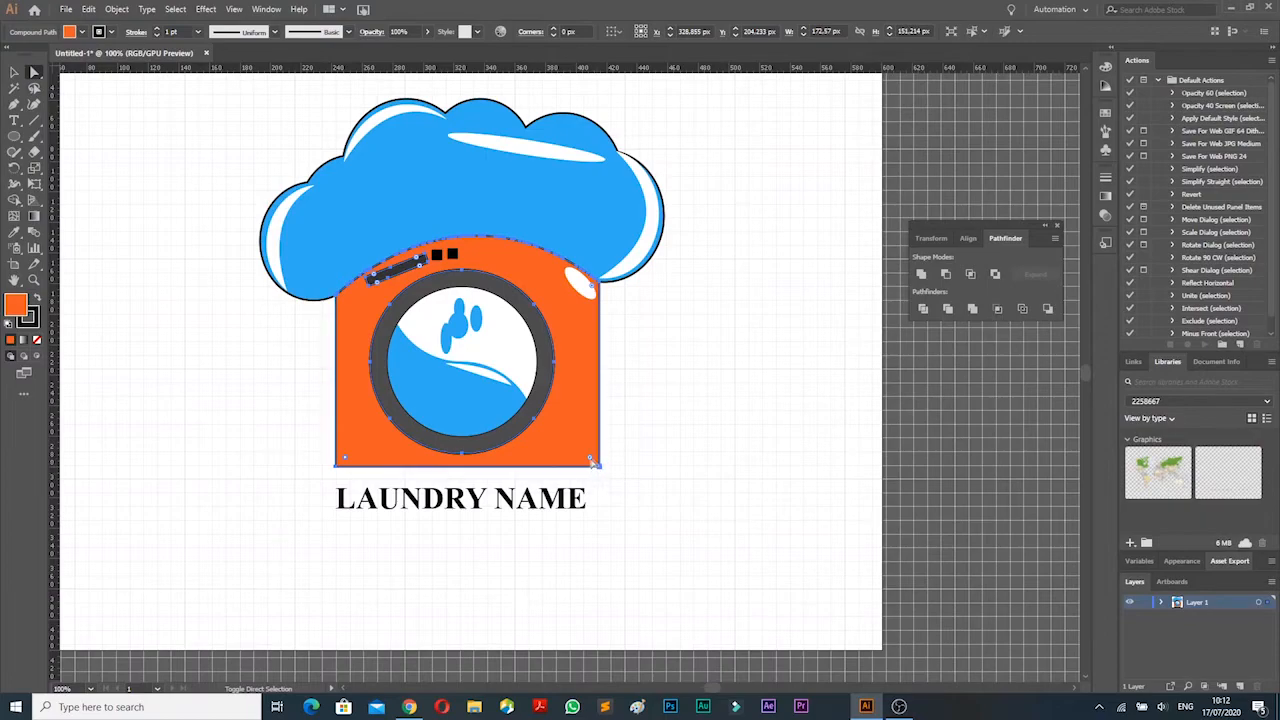
left_click_drag(591, 461, 582, 448)
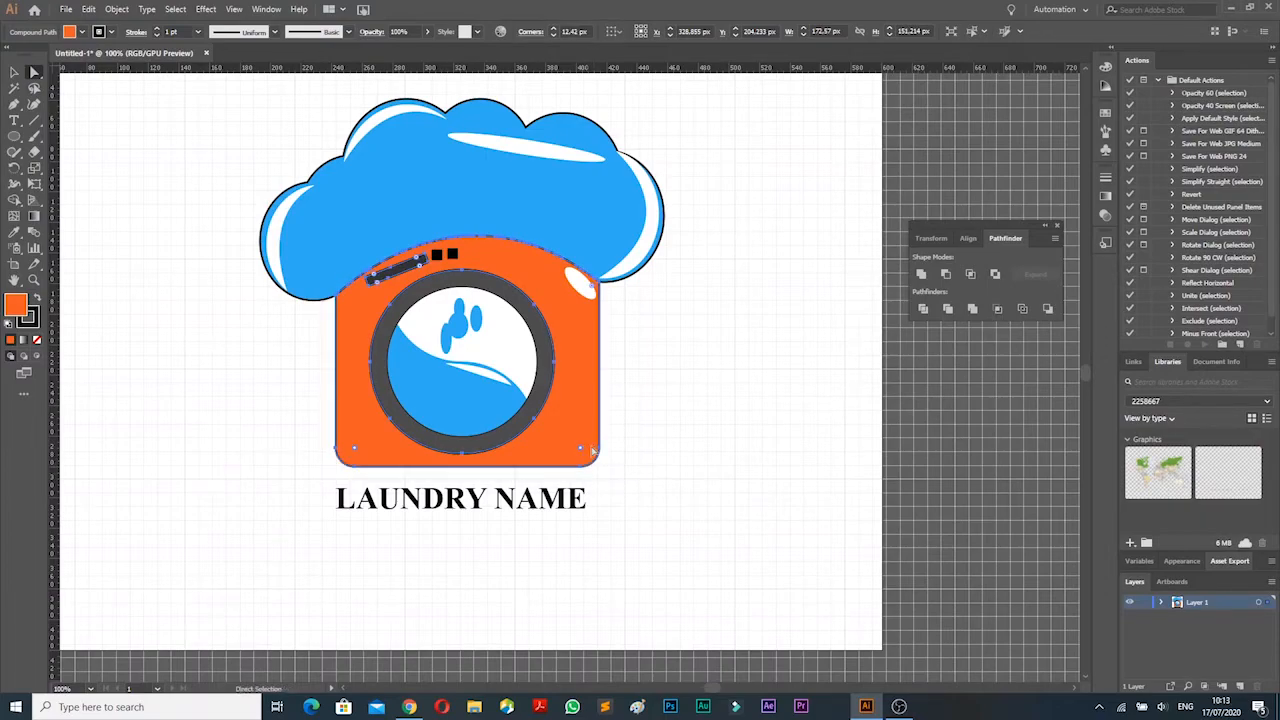
left_click(648, 433)
Export the artwork for web with the JPEG High preset as LAUNDRY into New folder inside Downloads
scroll(660, 405, "down", 2)
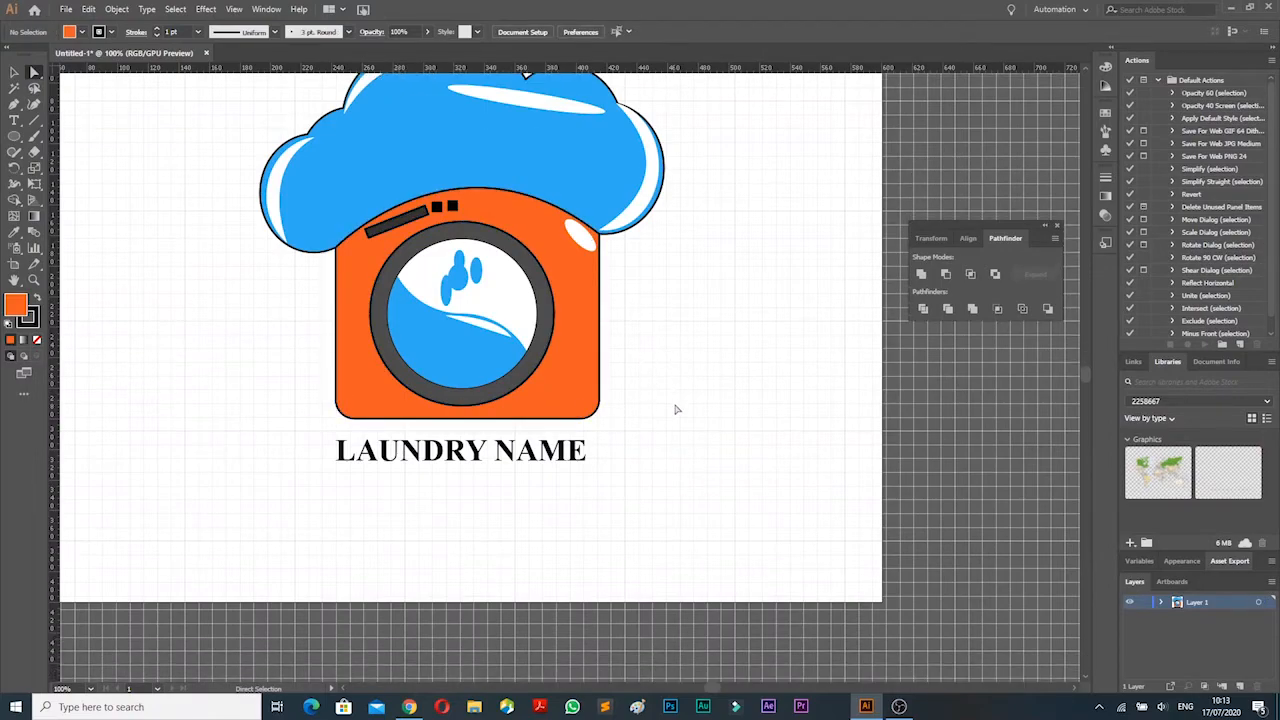
scroll(674, 405, "up", 2)
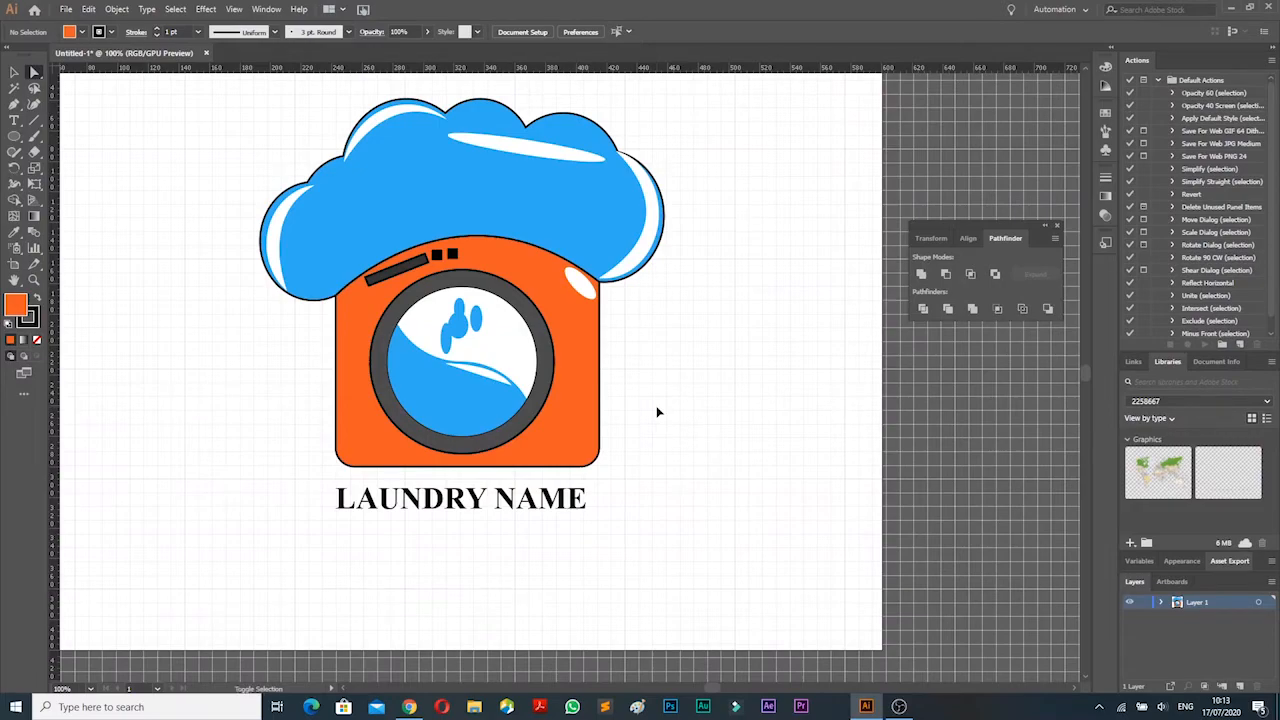
key("ctrl+alt+shift+s")
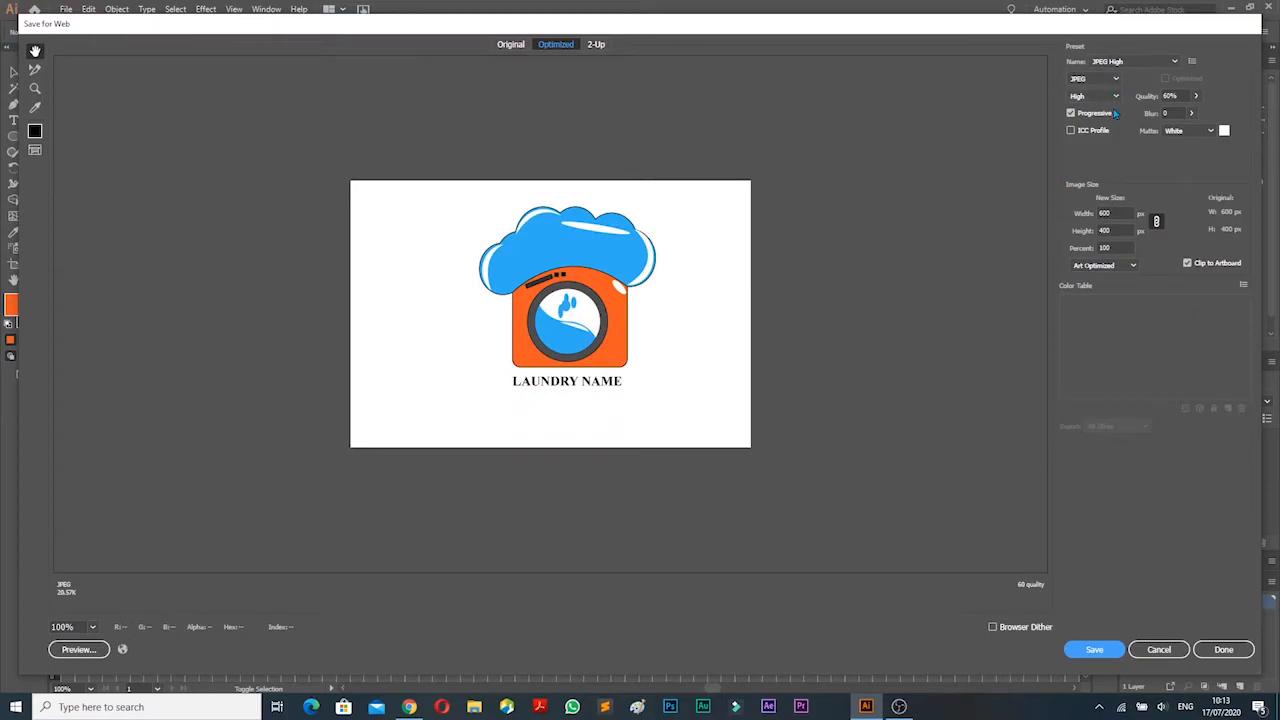
left_click(1097, 652)
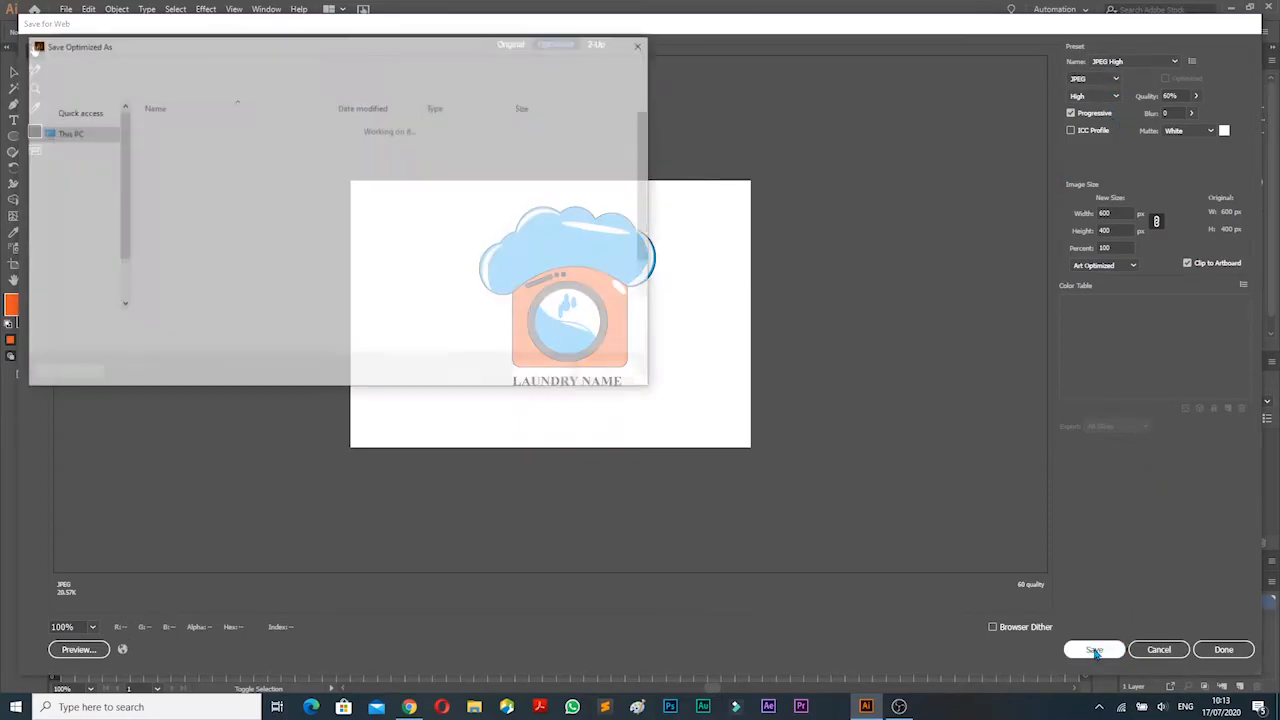
left_click(84, 175)
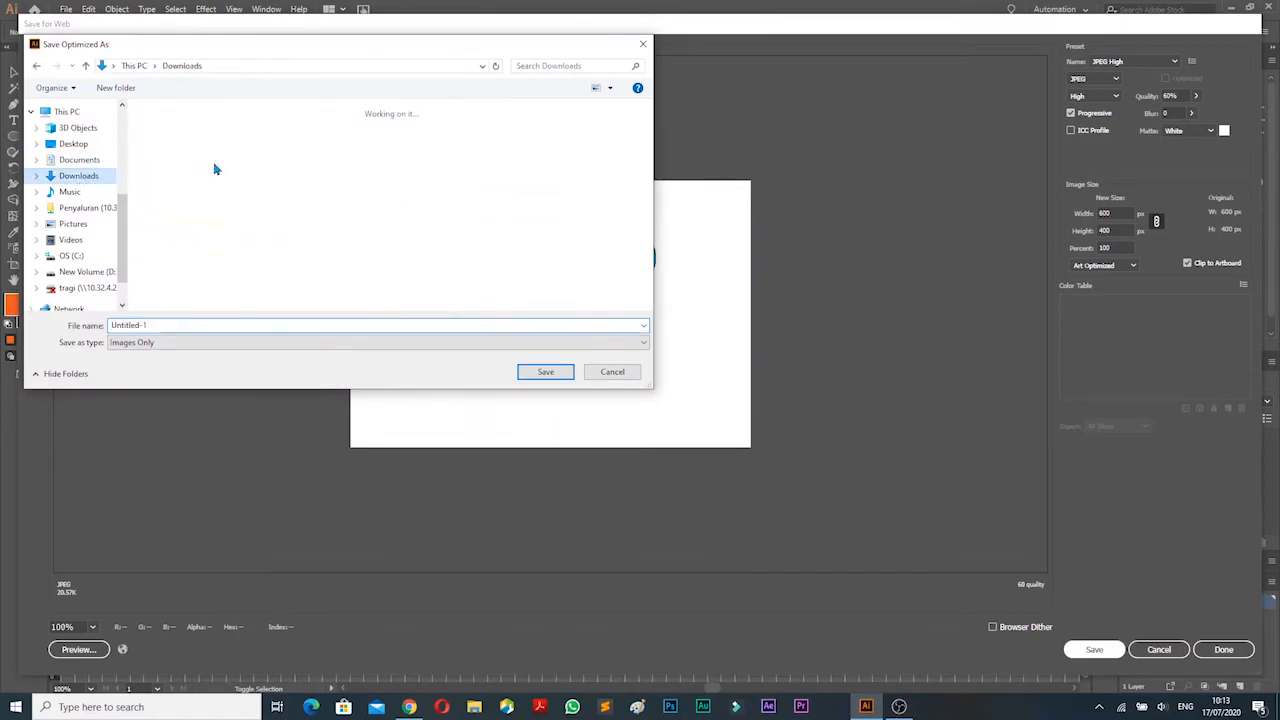
double_click(185, 155)
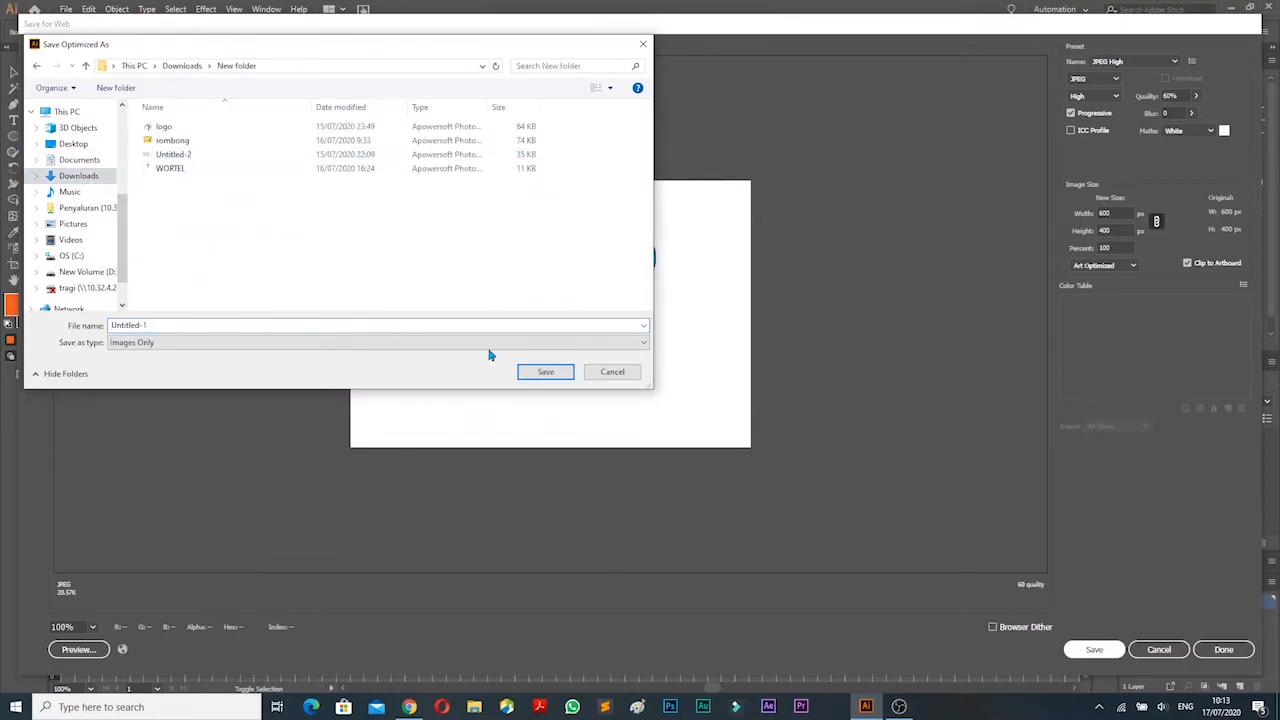
double_click(399, 325)
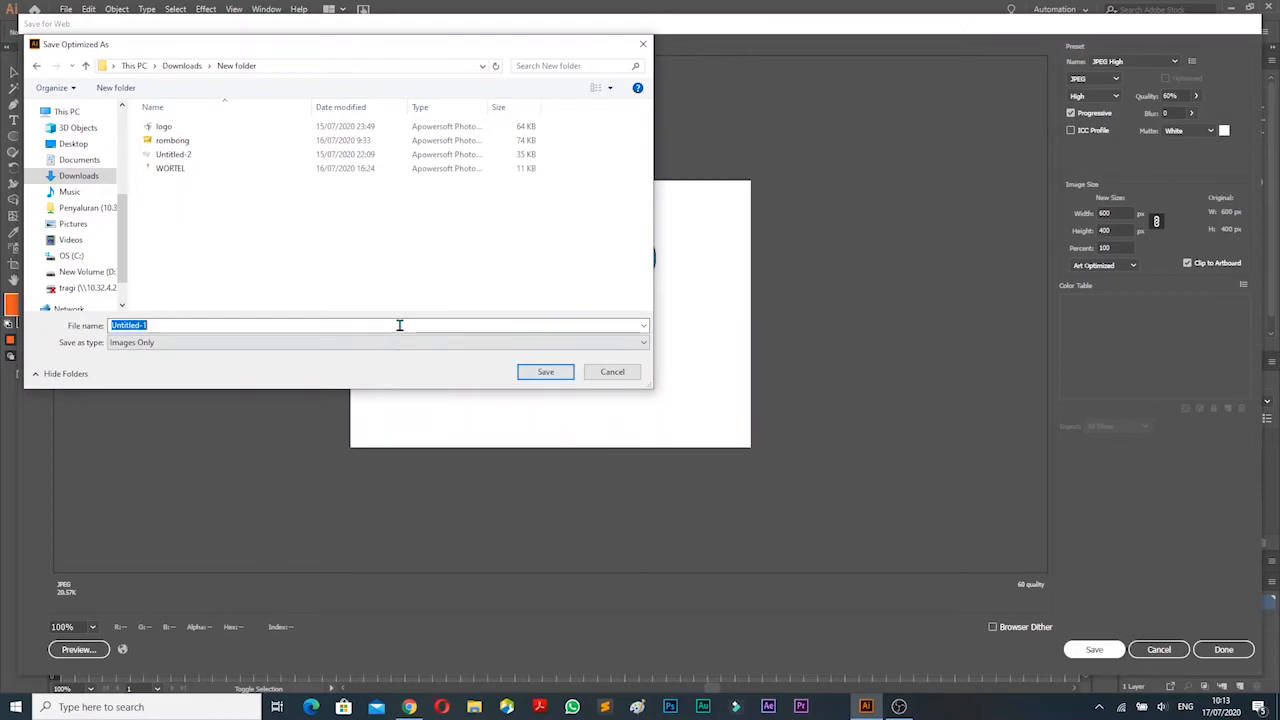
type("LAUNDRY")
left_click(555, 375)
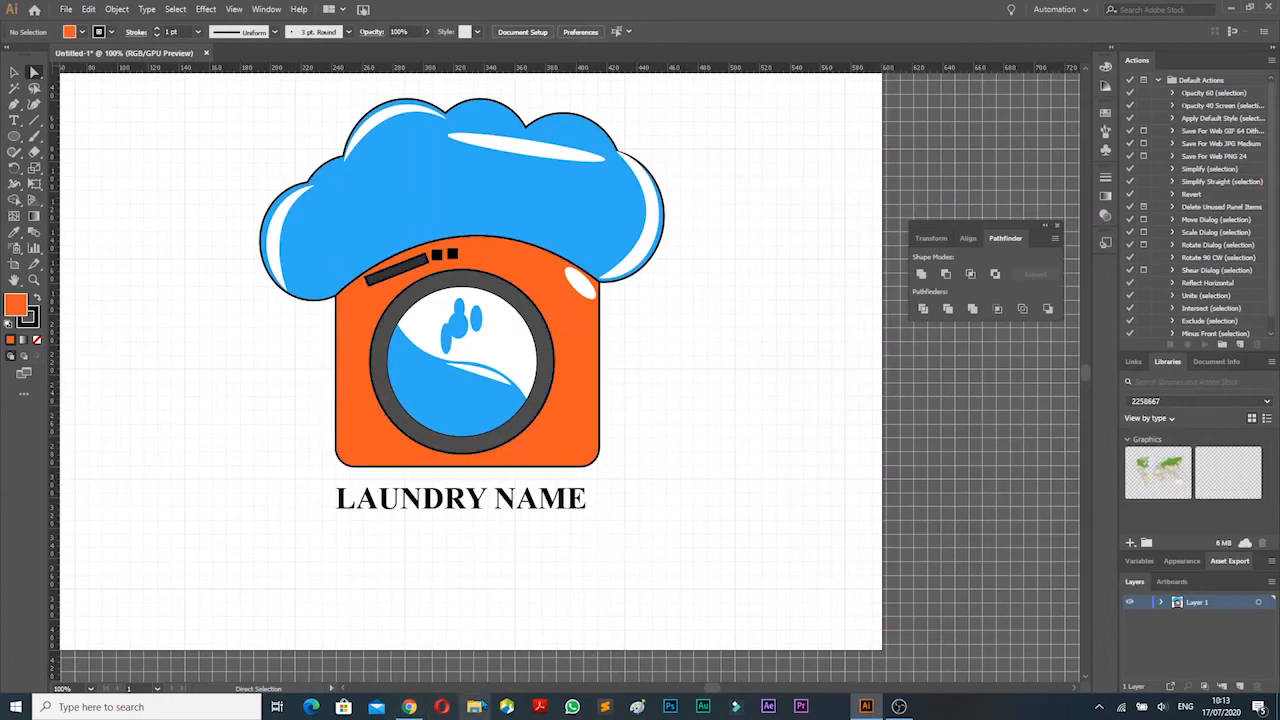
Switch to File Explorer and open the exported LAUNDRY image from New folder inside Downloads
left_click(488, 710)
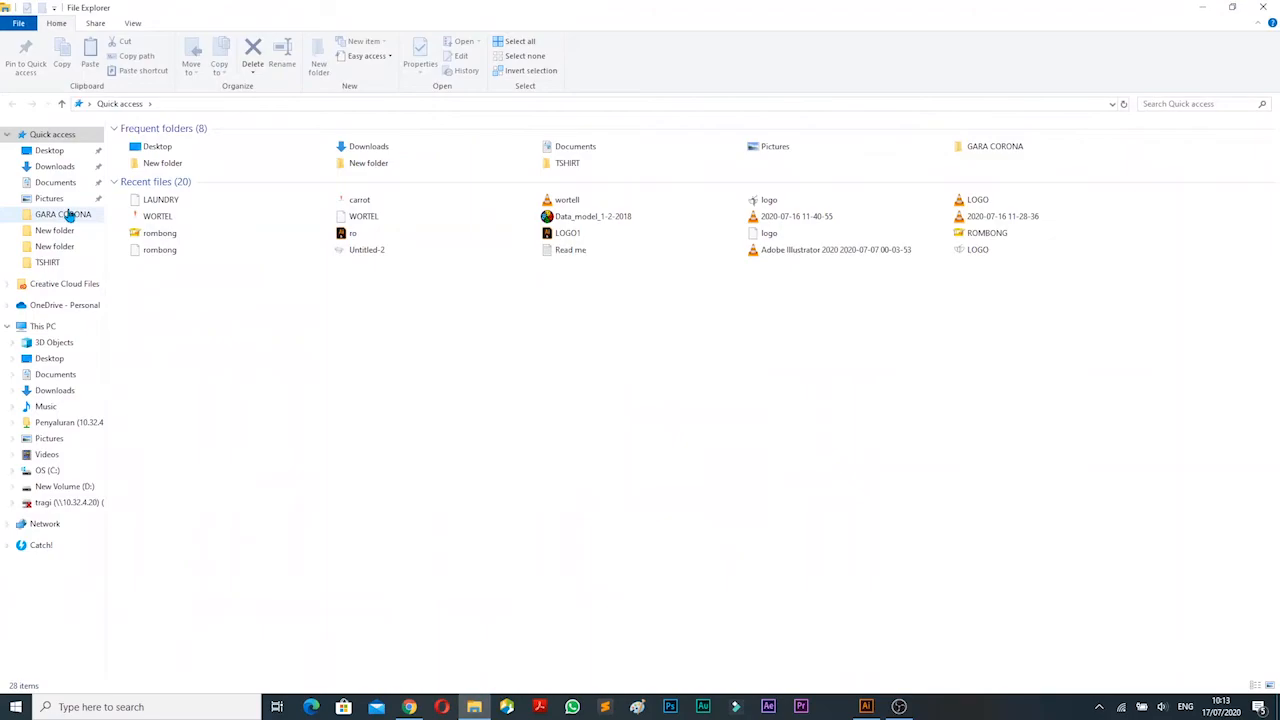
left_click(62, 167)
double_click(150, 180)
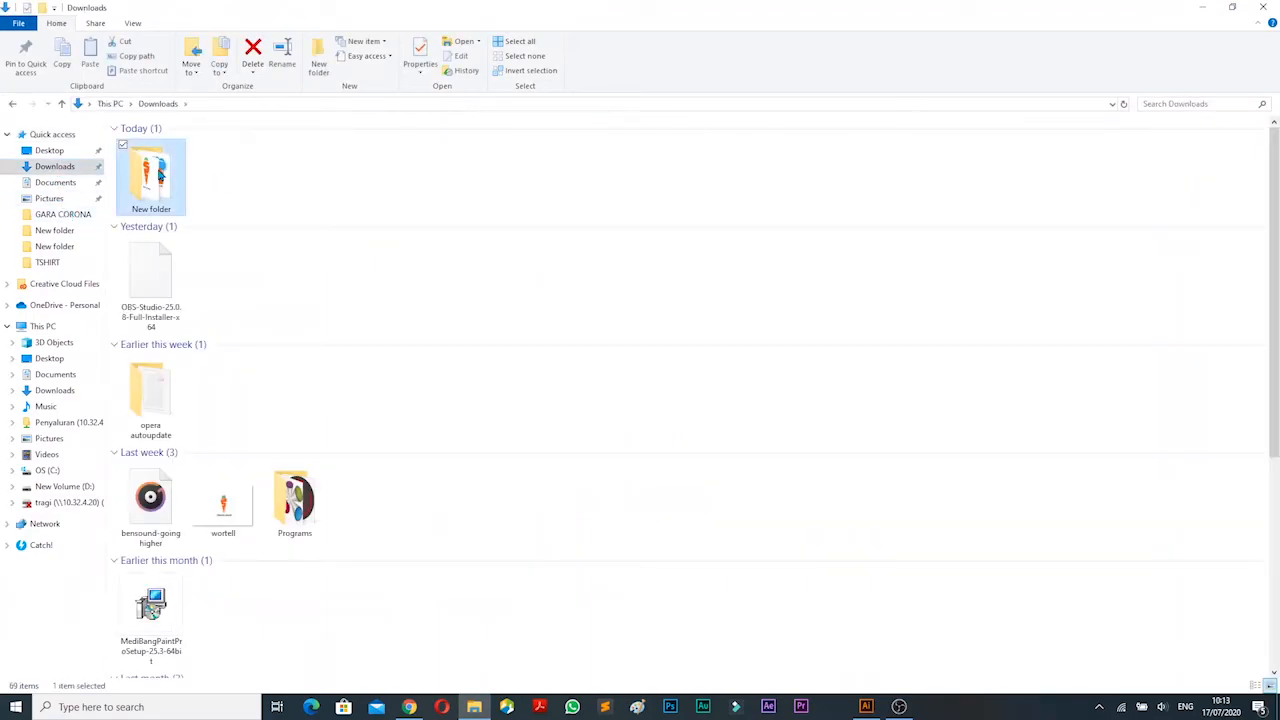
left_click(153, 193)
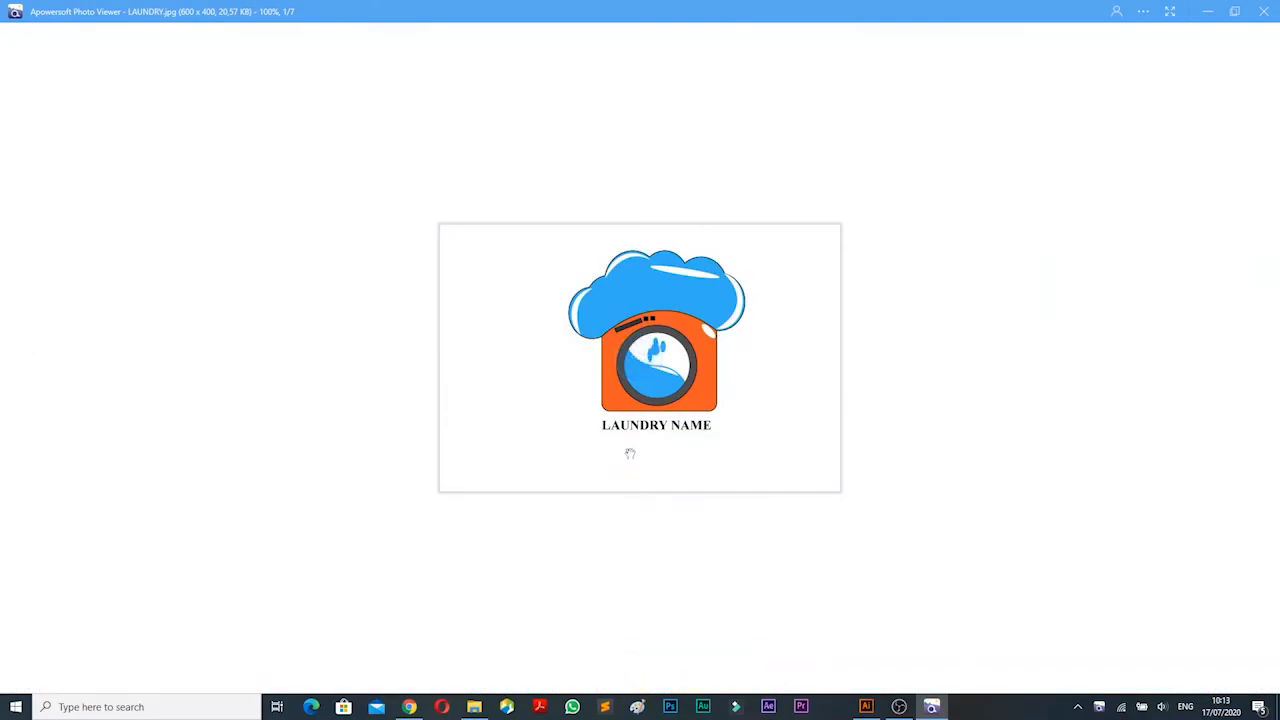
Examine the exported logo enlarged to about 200%, close the image viewer and return to Illustrator
scroll(630, 453, "up", 5)
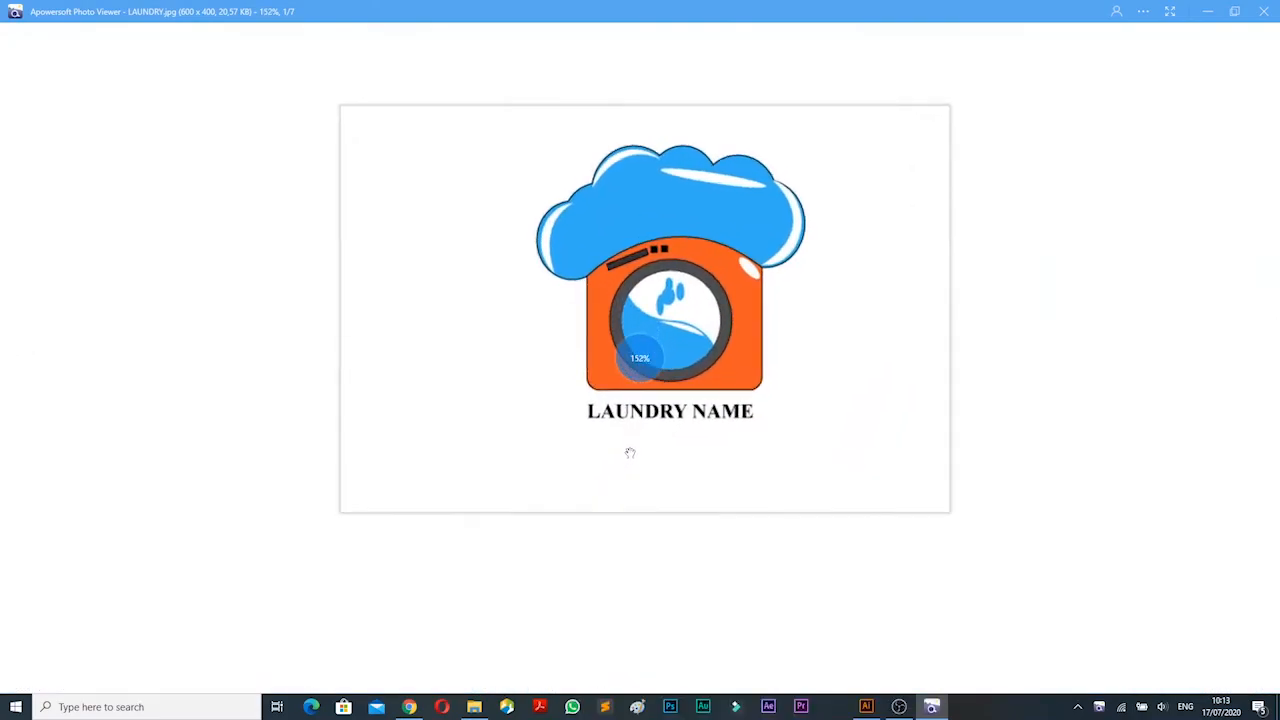
scroll(630, 453, "up", 1)
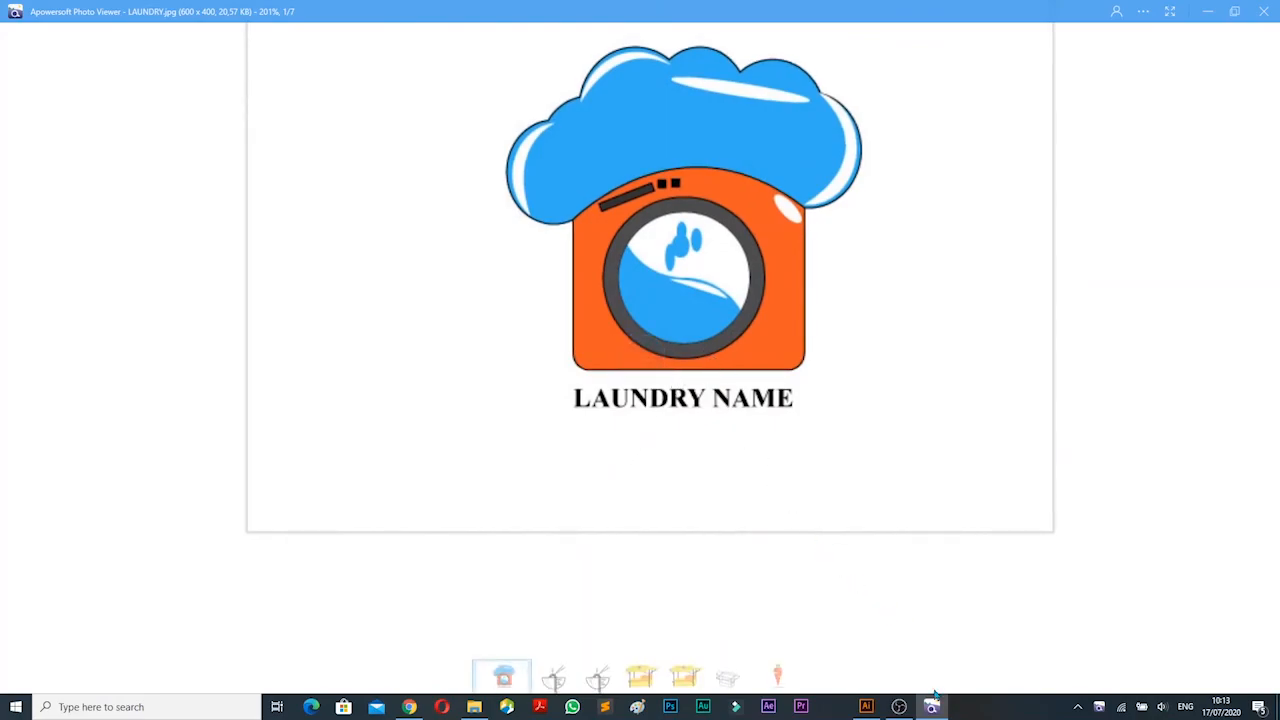
mouse_move(899, 706)
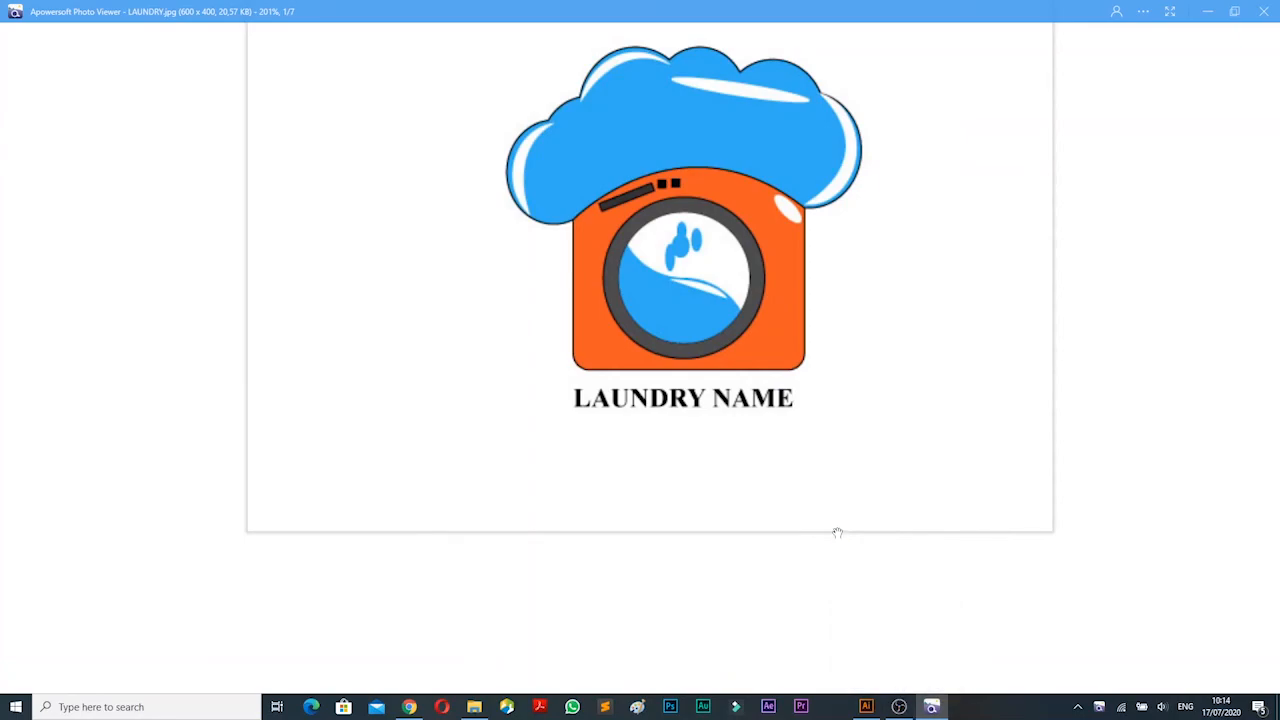
key("Escape")
left_click(866, 706)
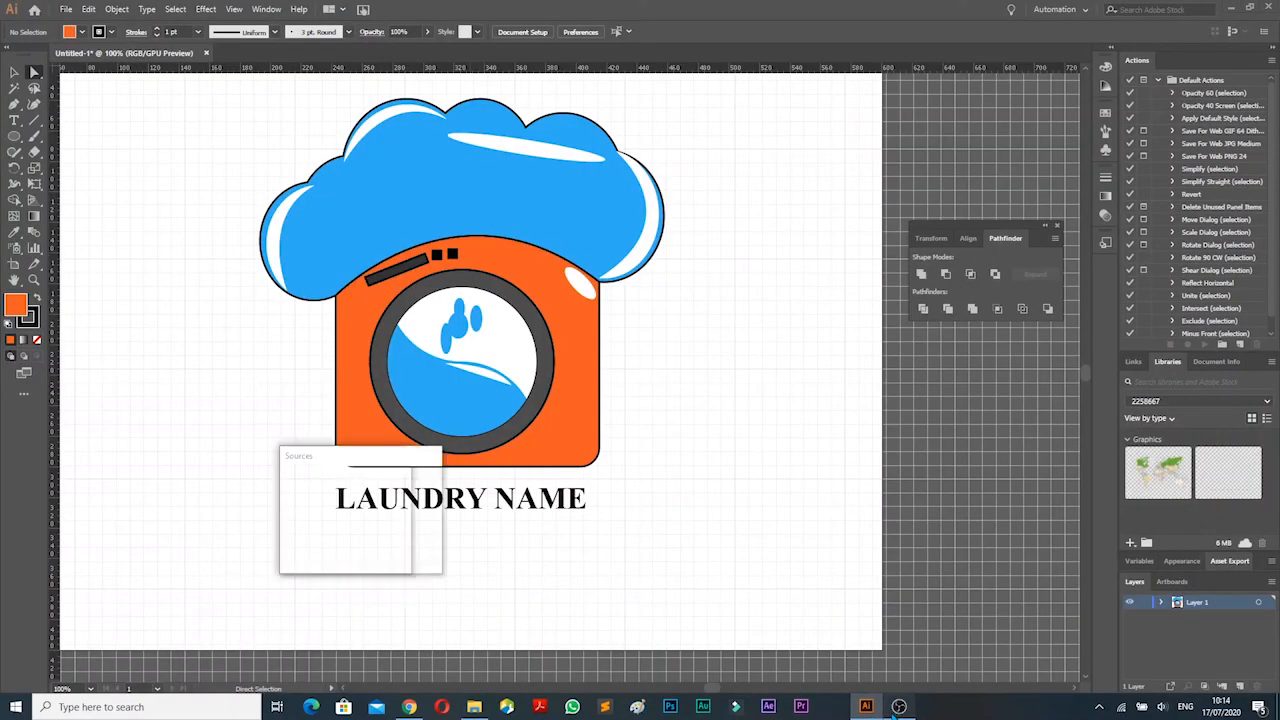